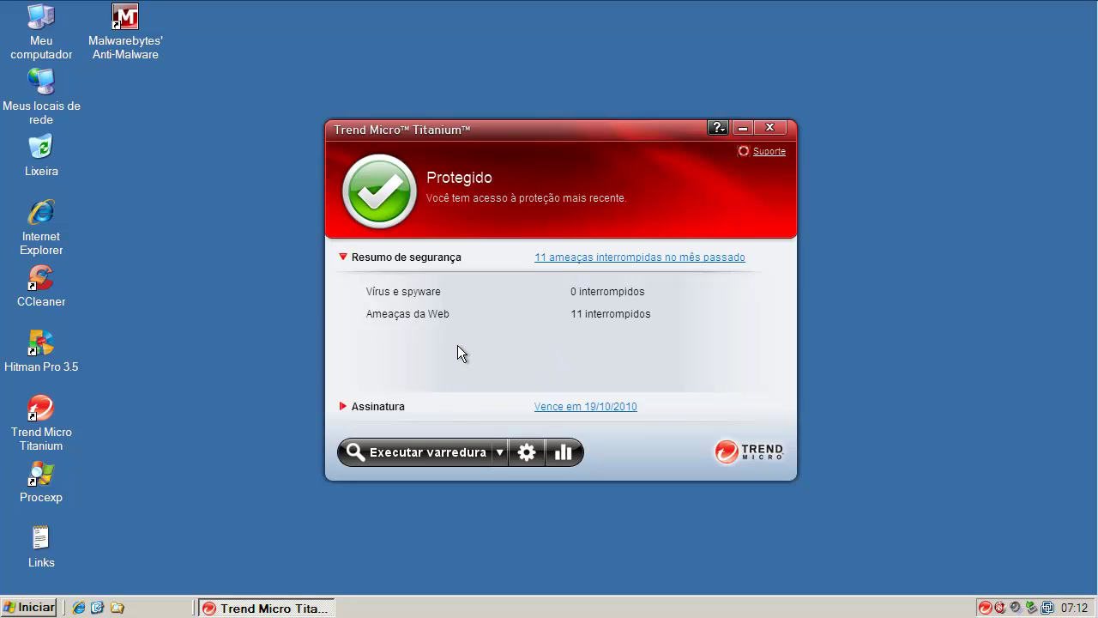
Review the protection settings for viruses and spyware, web threats, exception lists and other configurations, leaving them without making changes.
click(525, 452)
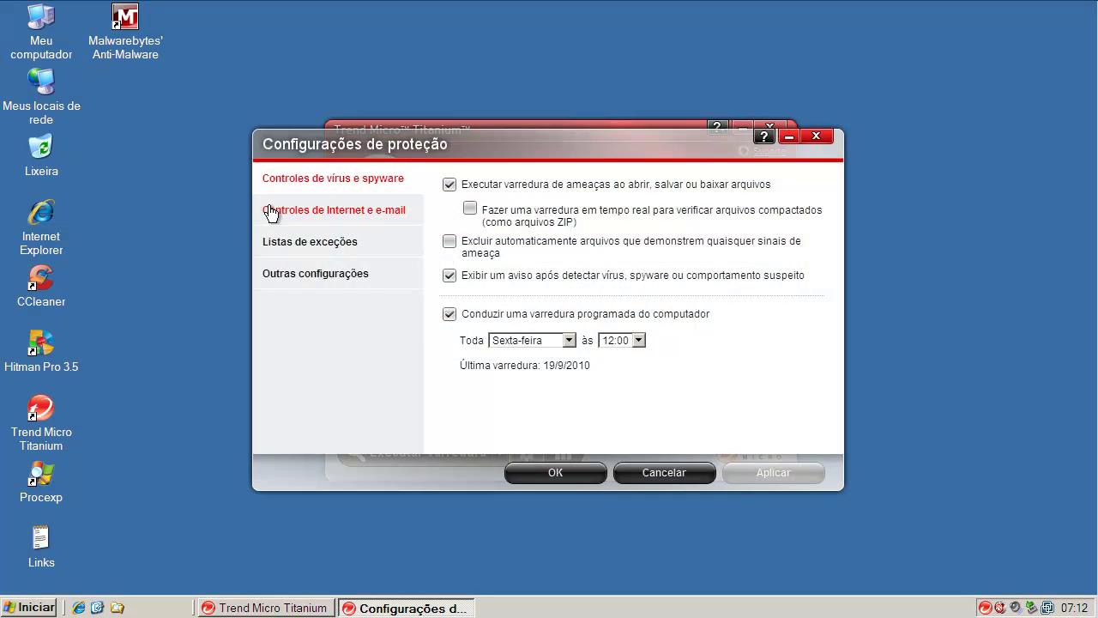
click(309, 214)
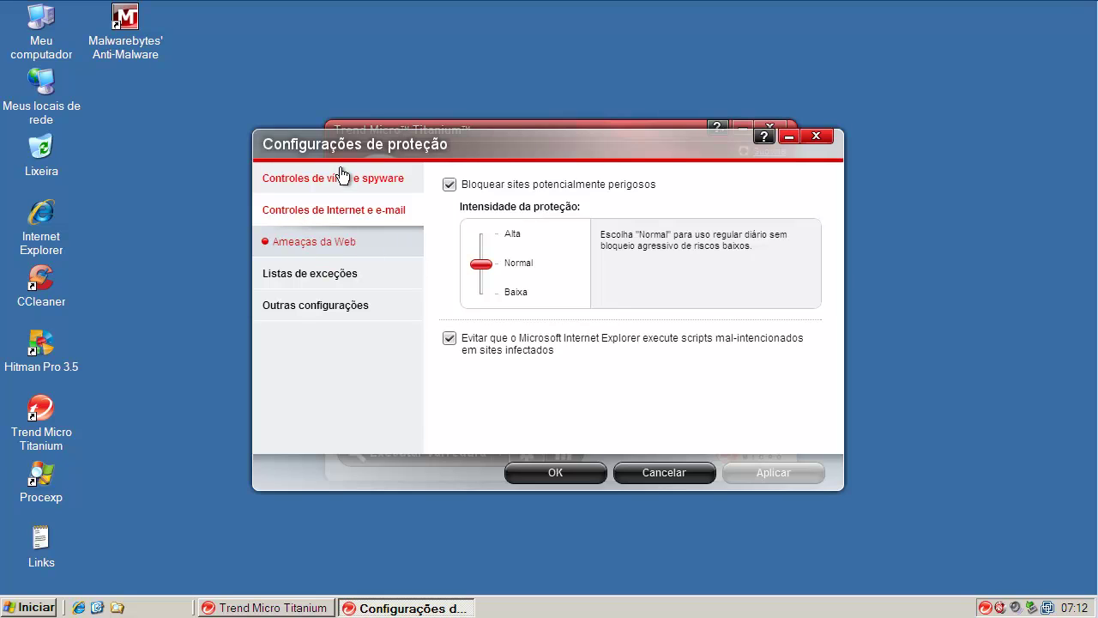
click(333, 280)
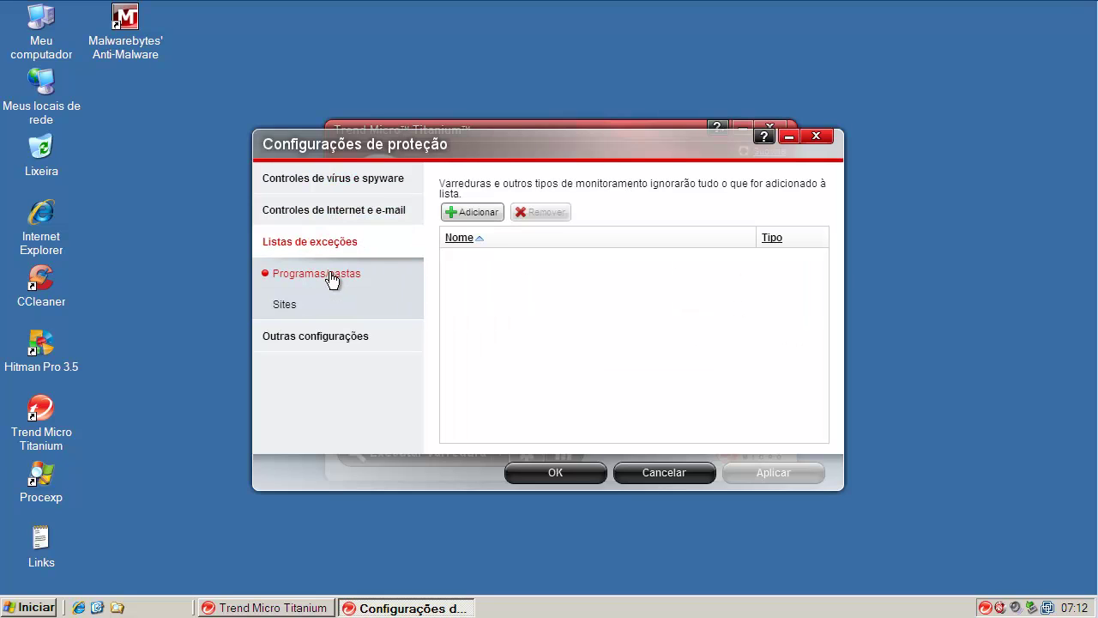
click(336, 348)
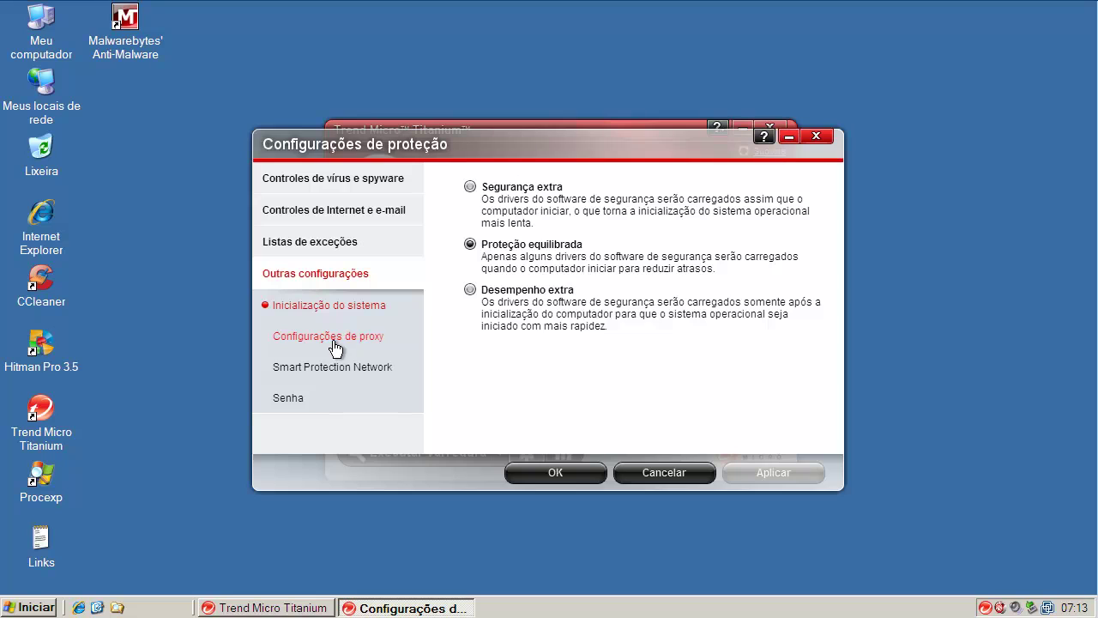
click(683, 475)
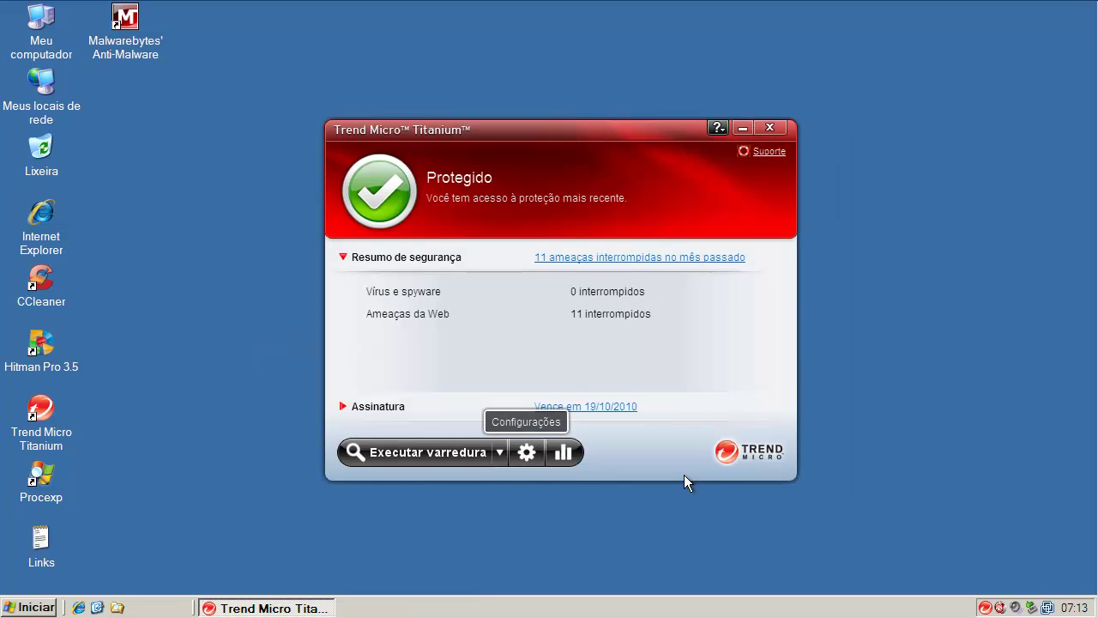
View the security report for the past month, then close the report and the Trend Micro Titanium window.
click(565, 455)
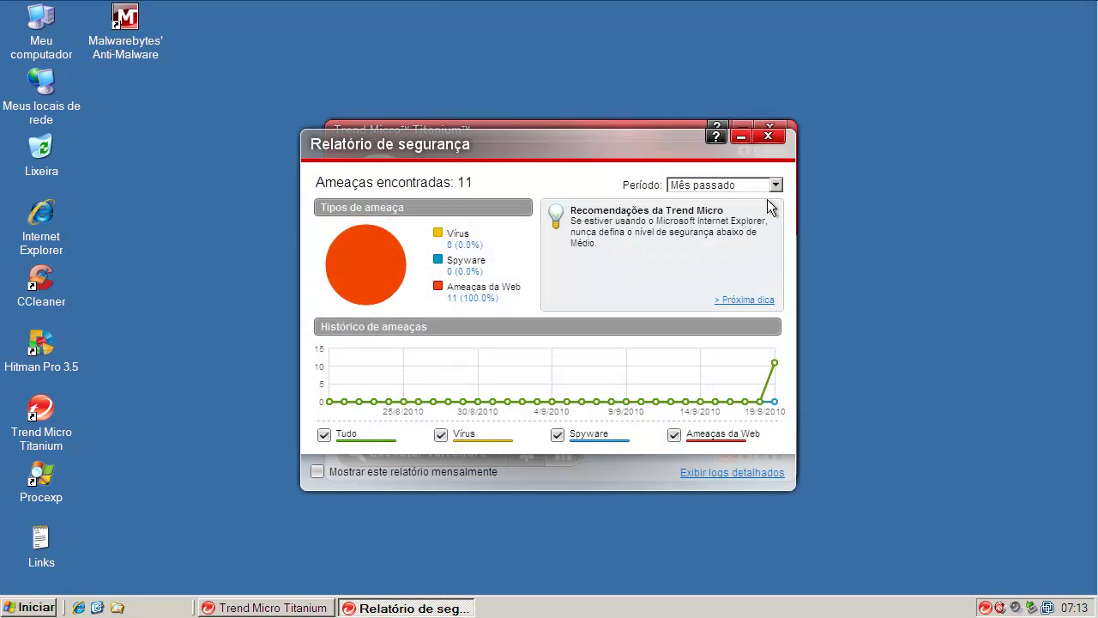
click(774, 132)
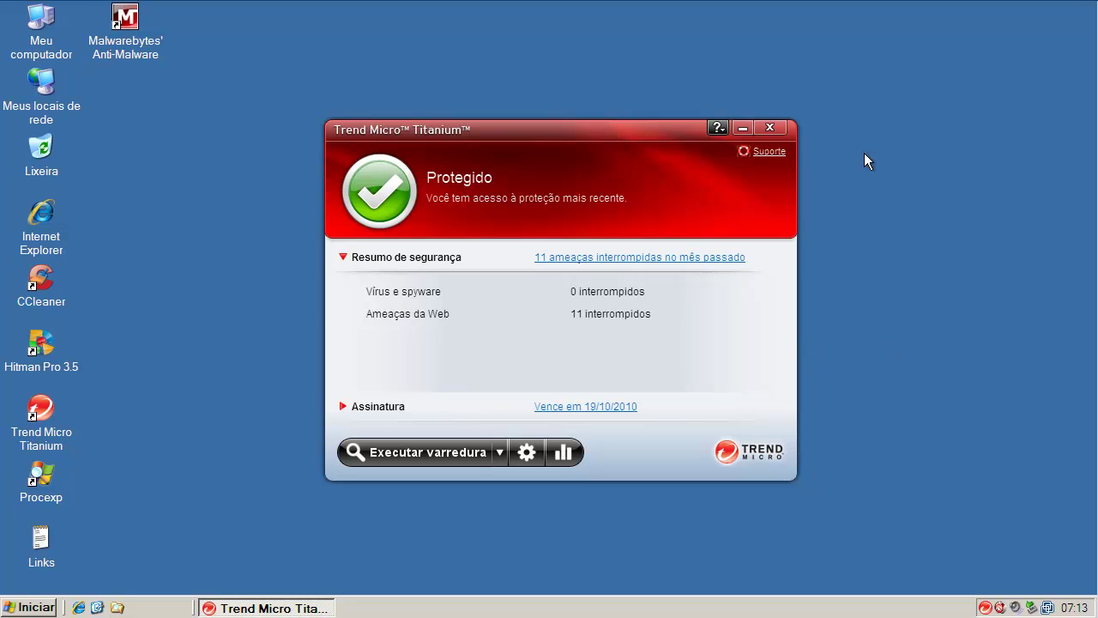
click(775, 126)
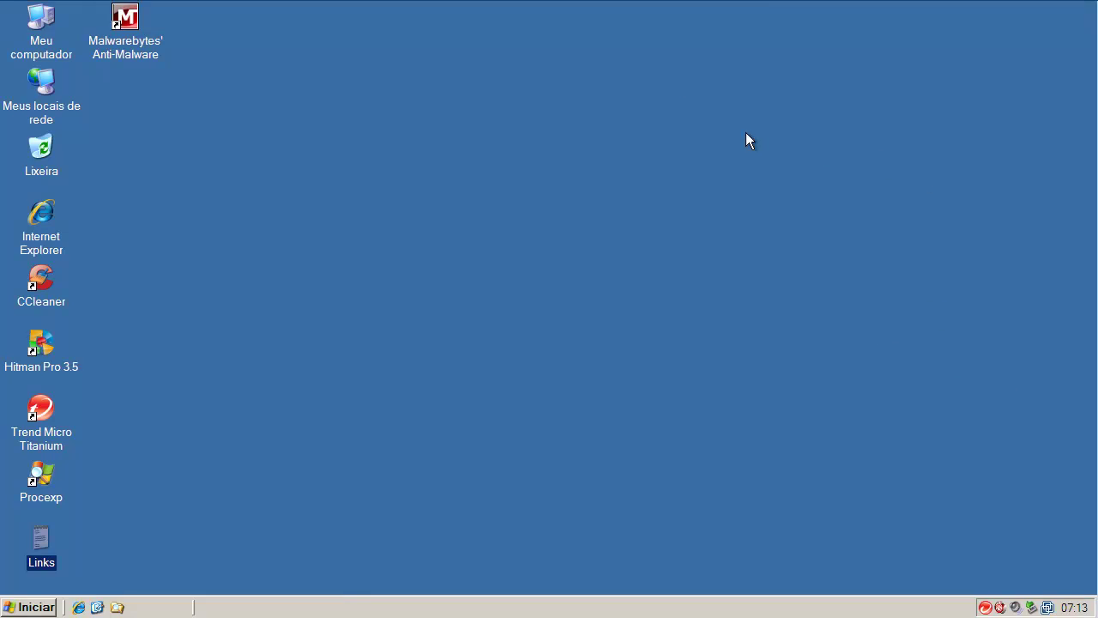
Open Process Explorer, examine the memory use of the four Trend Micro processes, and minimize it.
double_click(32, 480)
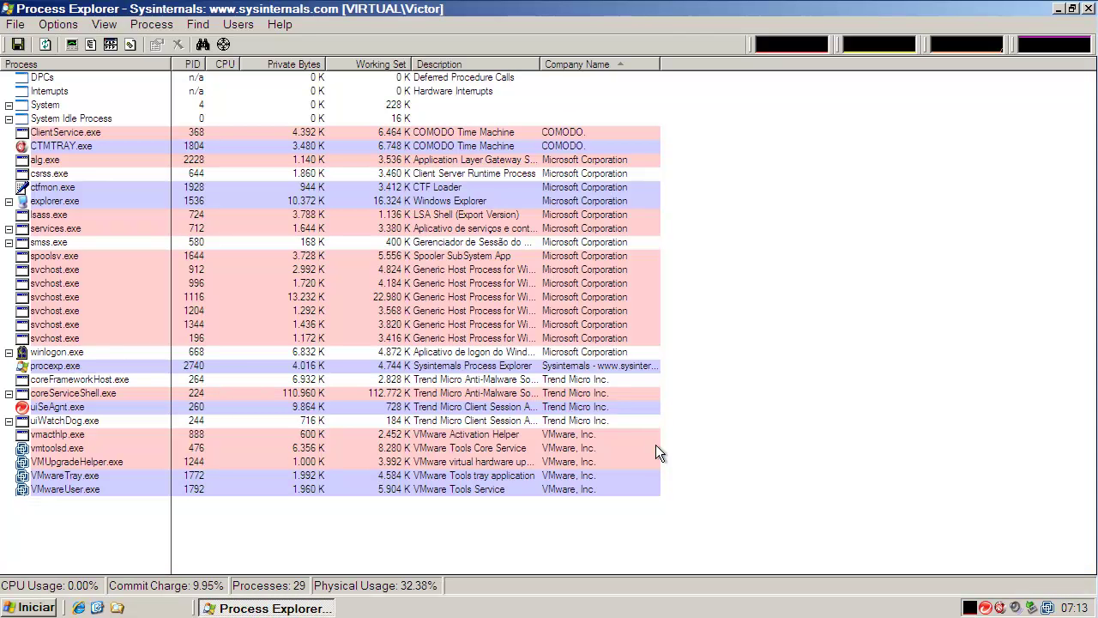
click(590, 419)
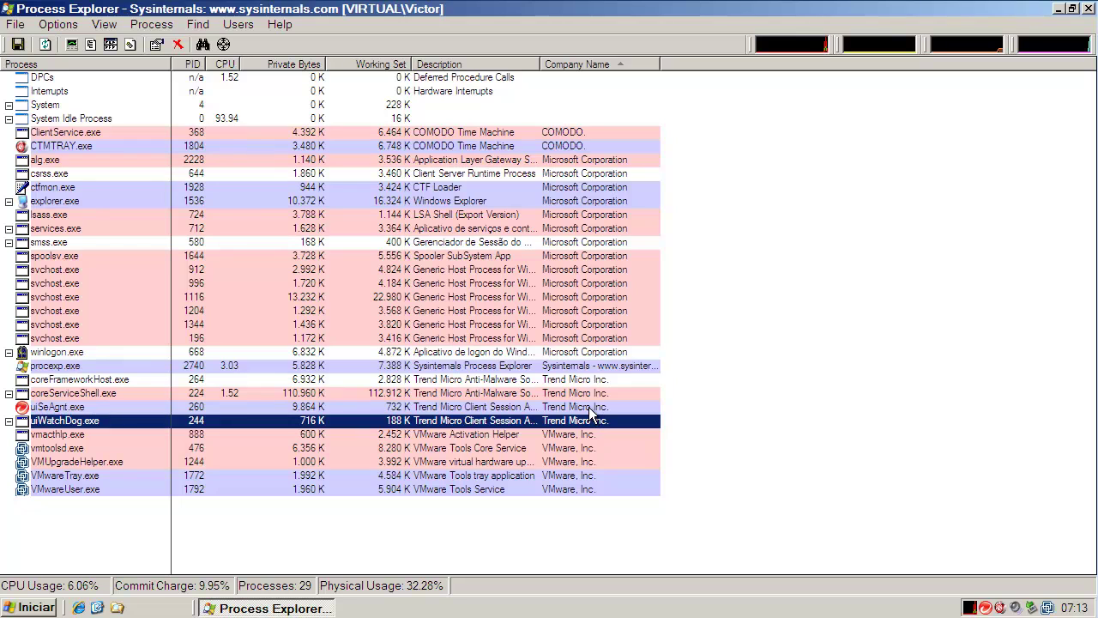
click(590, 406)
click(590, 393)
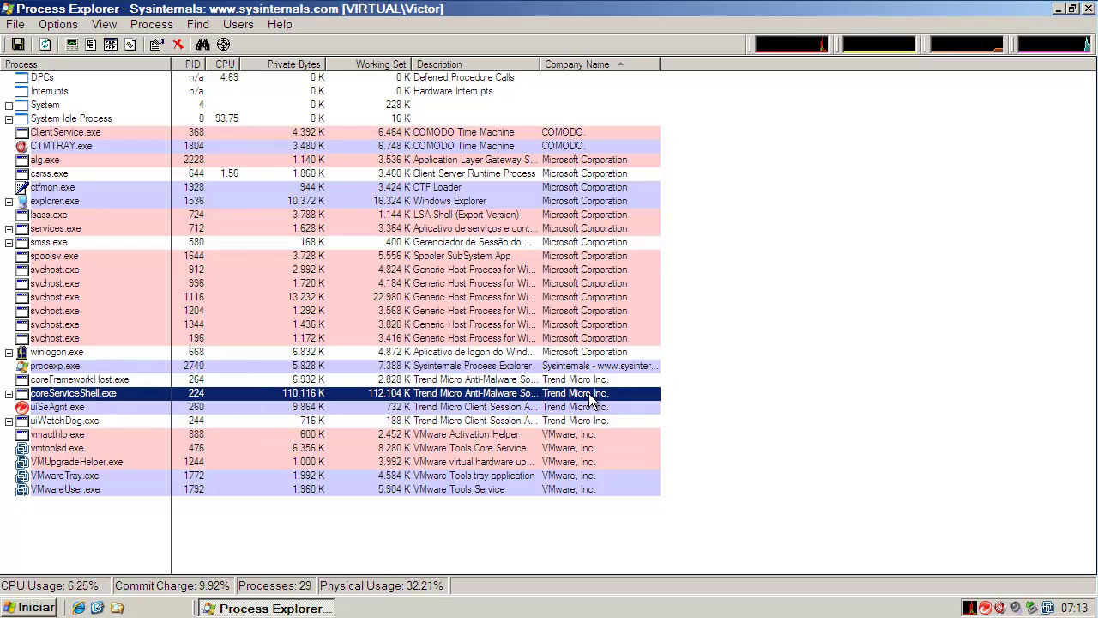
click(588, 381)
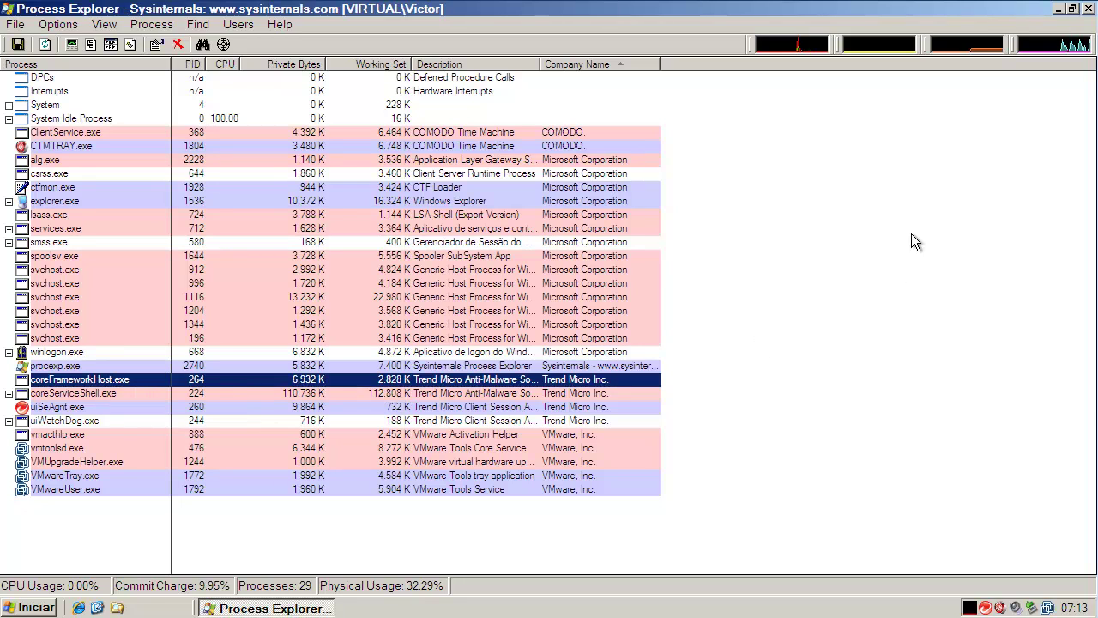
mouse_move(1073, 43)
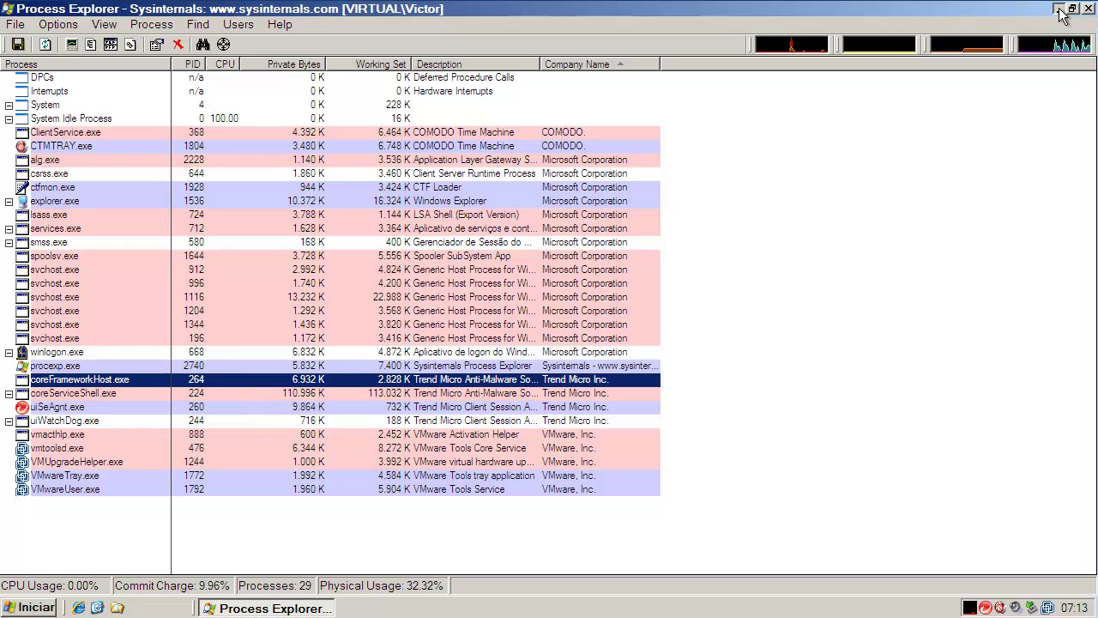
click(1060, 10)
Copy the Flash_Player_10_1_update_for_Win.exe link from the Links file, load it in Internet Explorer, and return to the home page.
double_click(43, 539)
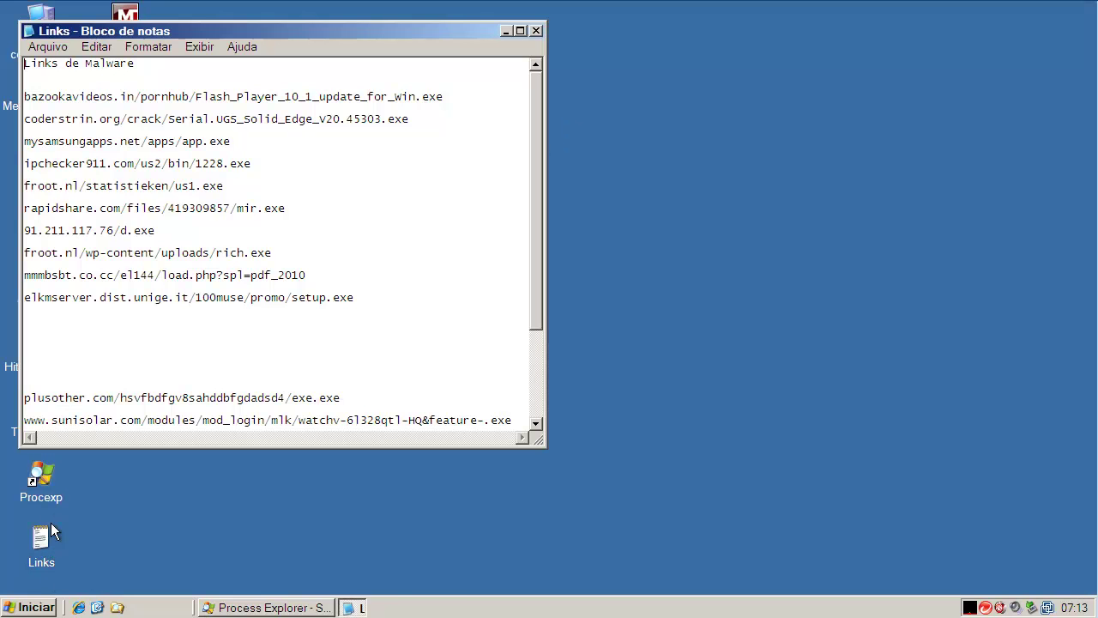
double_click(67, 96)
right_click(66, 97)
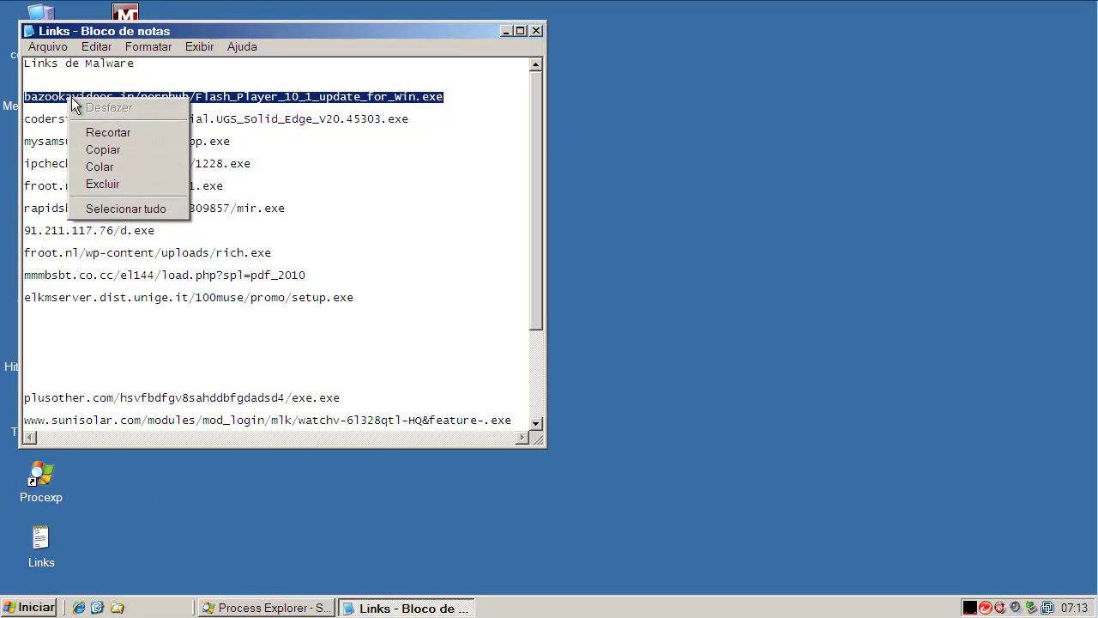
click(107, 148)
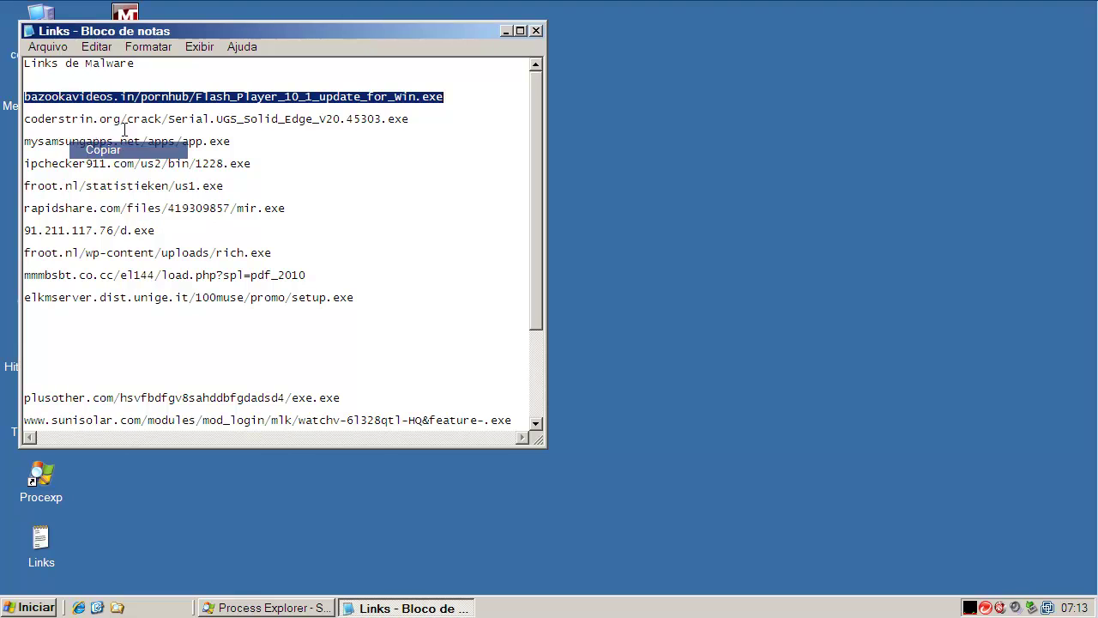
click(506, 30)
double_click(45, 219)
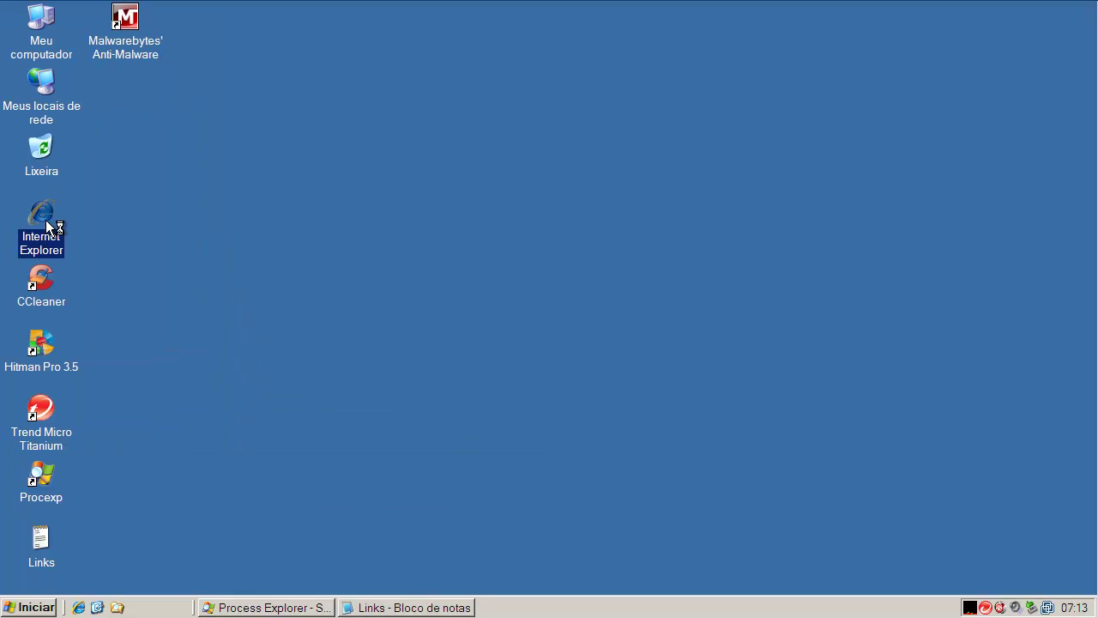
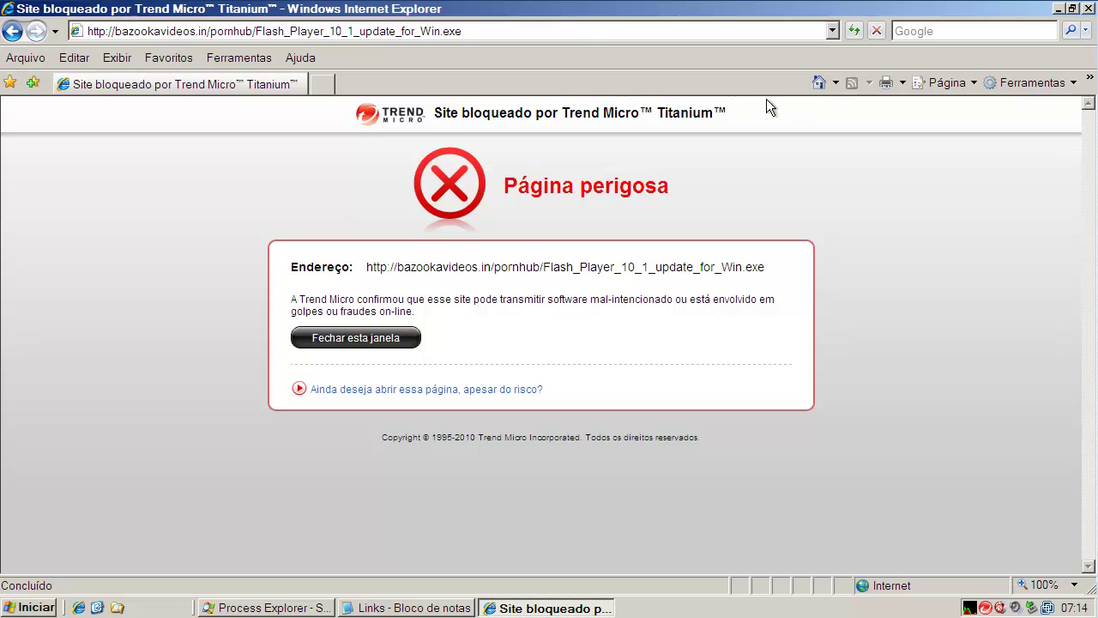
click(819, 82)
Copy coderstrin.org/crack/Serial.UGS_Solid_Edge_V20.45303.exe from the Links file and open it in Internet Explorer.
click(399, 606)
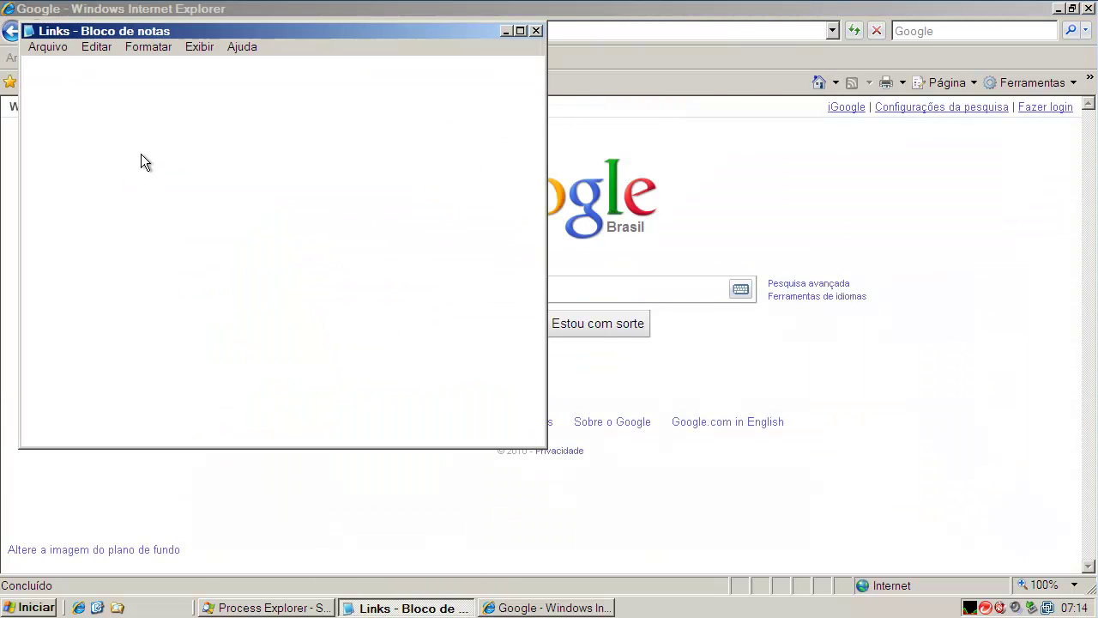
double_click(130, 118)
right_click(133, 121)
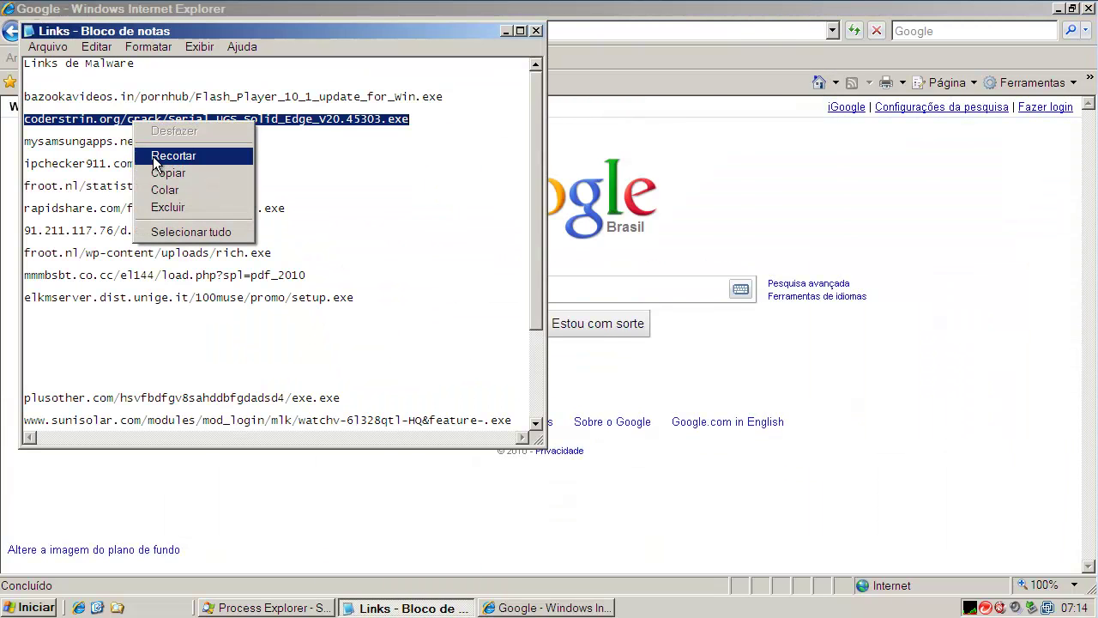
click(168, 173)
click(675, 57)
click(504, 30)
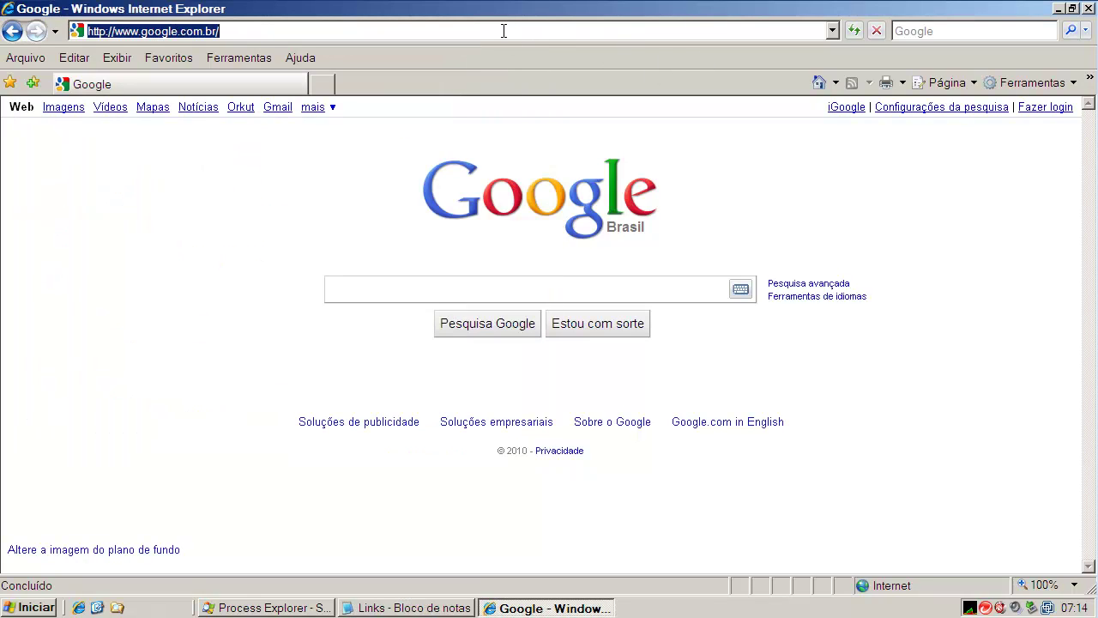
text(coderstrin.org/crack/Serial.UGS_Solid_Edge_V20.45303.exe)
key(Return)
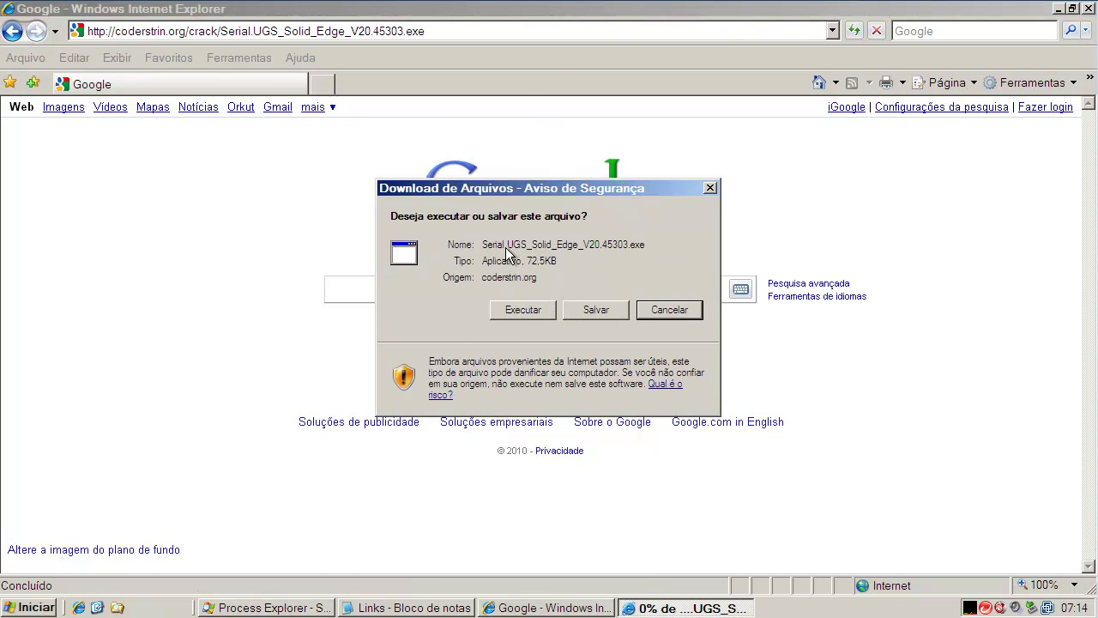
Run the offered Serial.UGS_Solid_Edge_V20.45303.exe file, dismiss the antivirus alert, and check the running processes in Process Explorer.
click(521, 311)
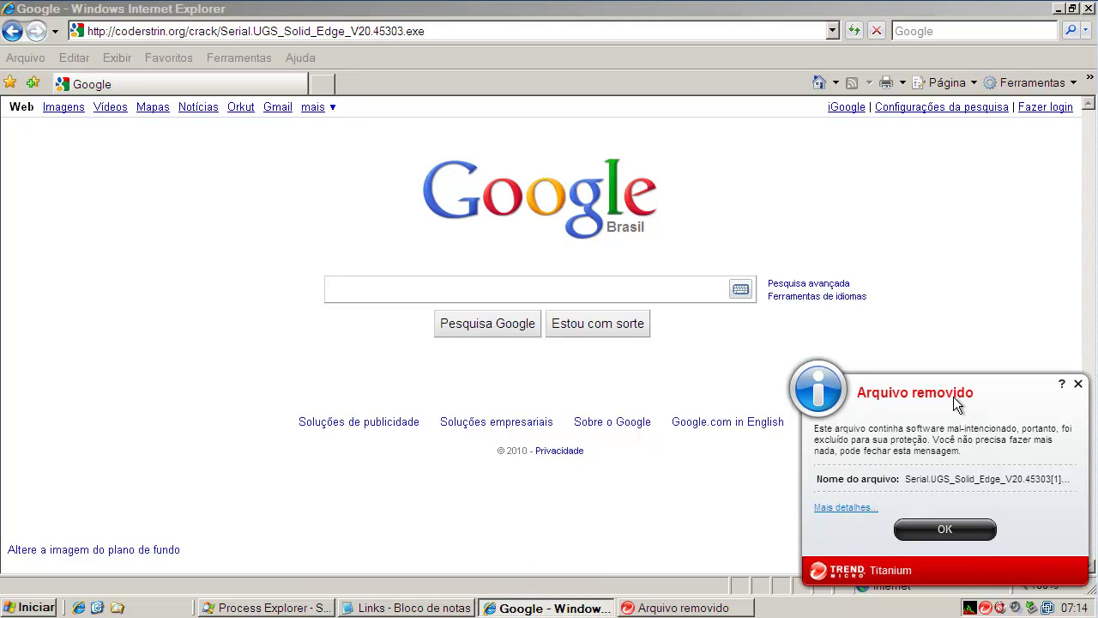
click(958, 529)
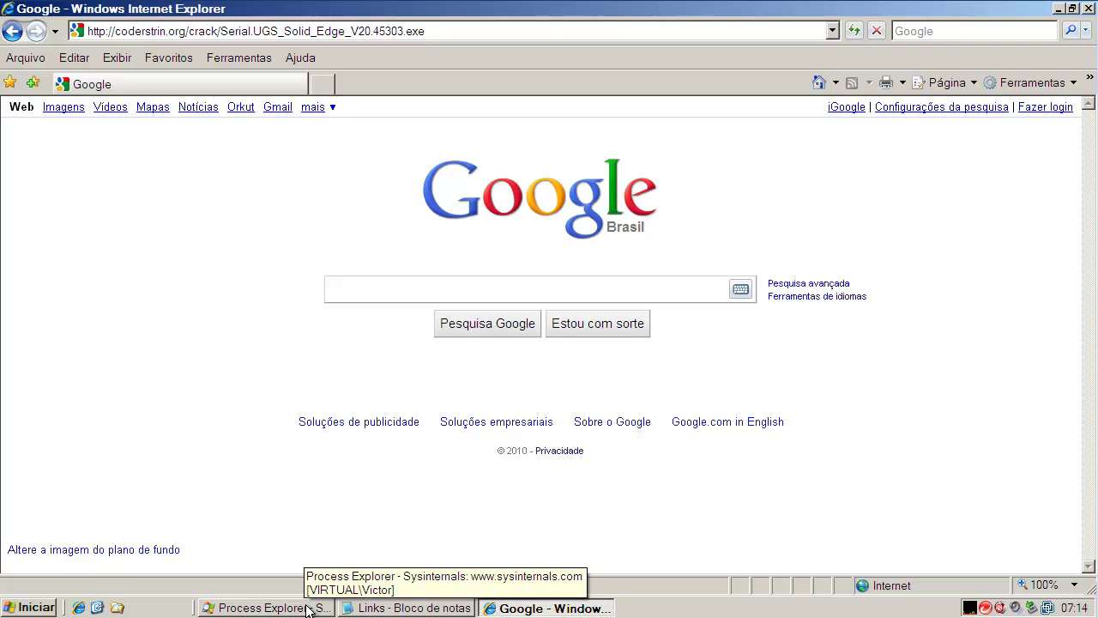
click(309, 607)
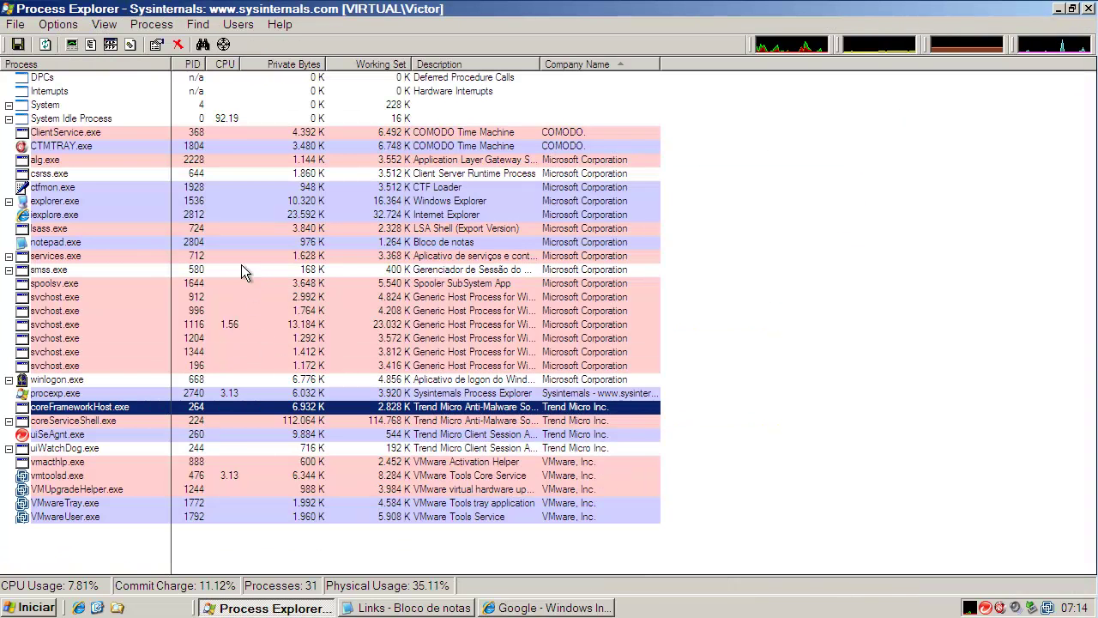
click(1060, 8)
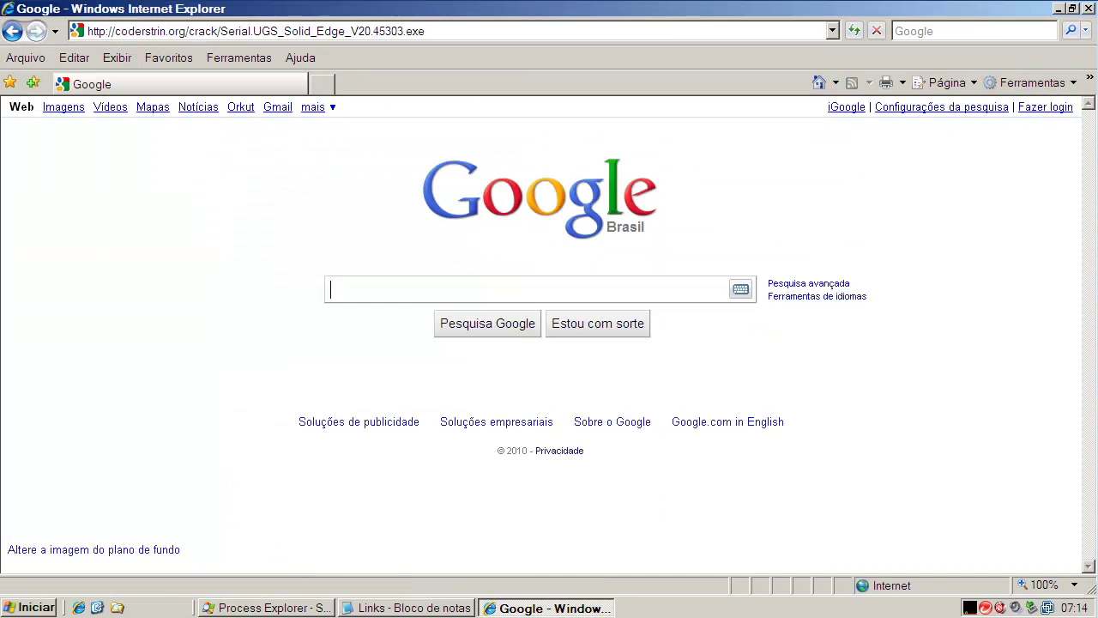
Copy mysamsungapps.net/apps/app.exe from the Links file, load it in Internet Explorer, and return to the home page.
click(406, 608)
key(Down)
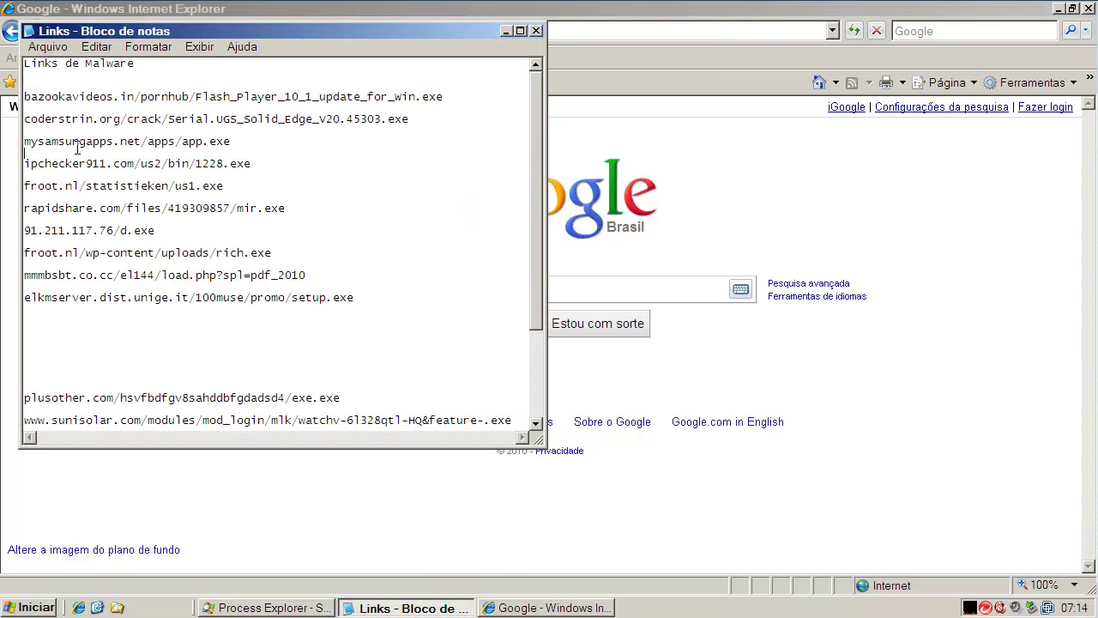
key(shift+Up)
right_click(79, 142)
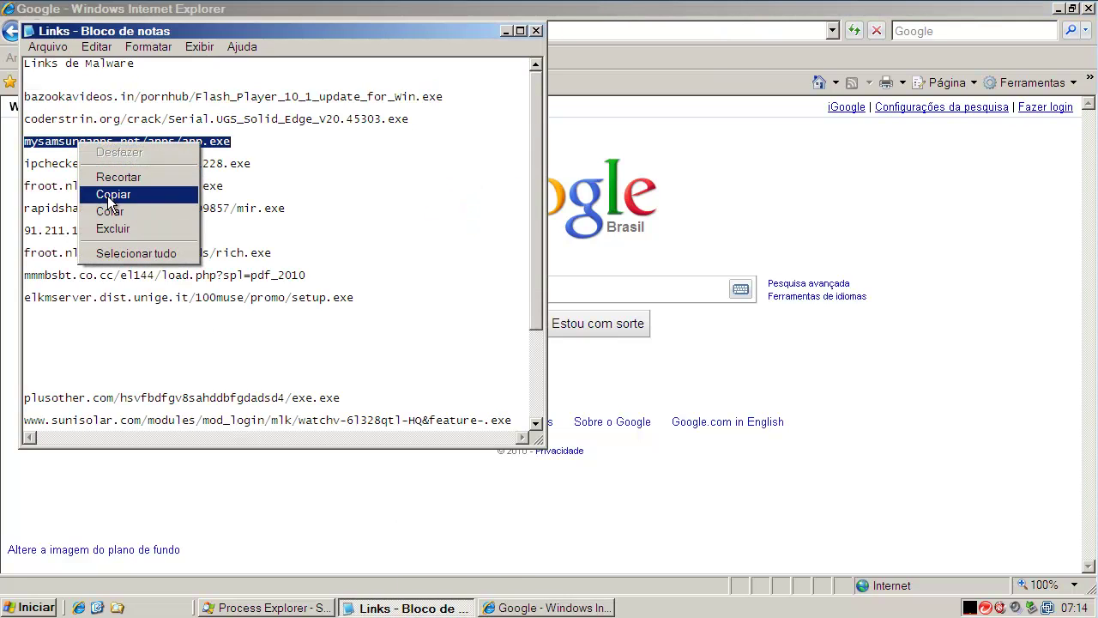
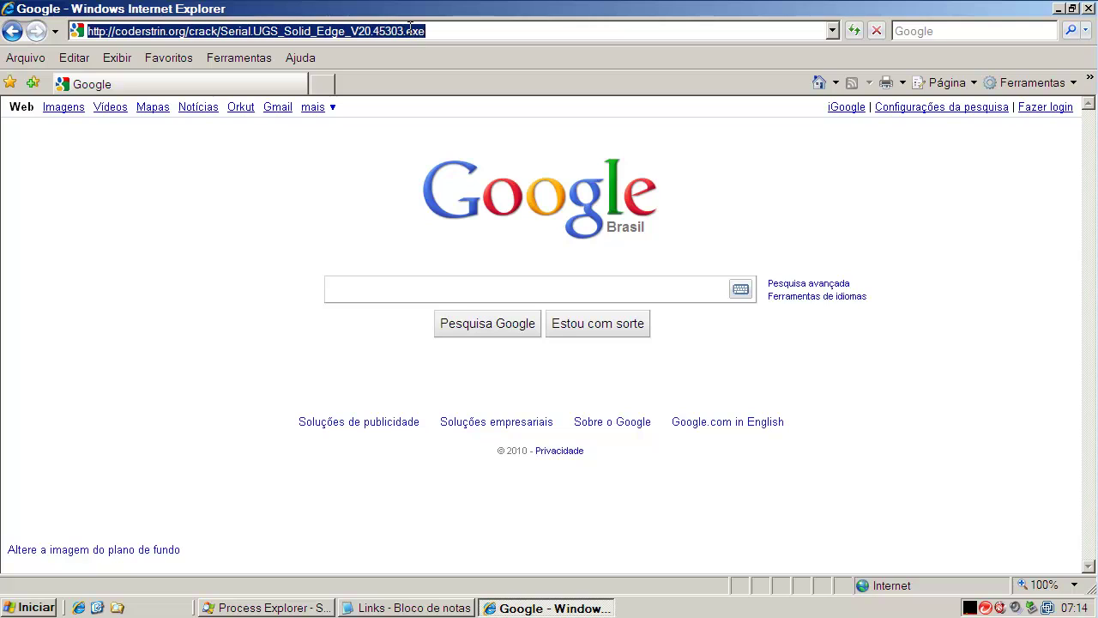
text(mysamsungapps.net/apps/app.exe)
key(Return)
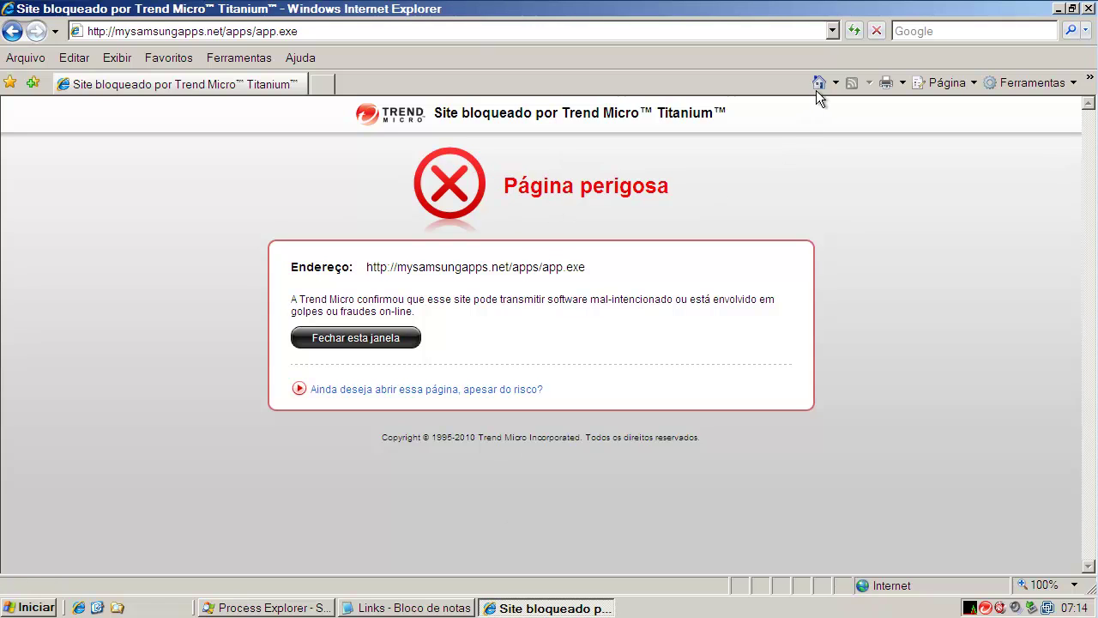
click(819, 84)
Copy ipchecker911.com/us2/bin/1228.exe from the Links file, load it in Internet Explorer, and return to the home page.
click(351, 607)
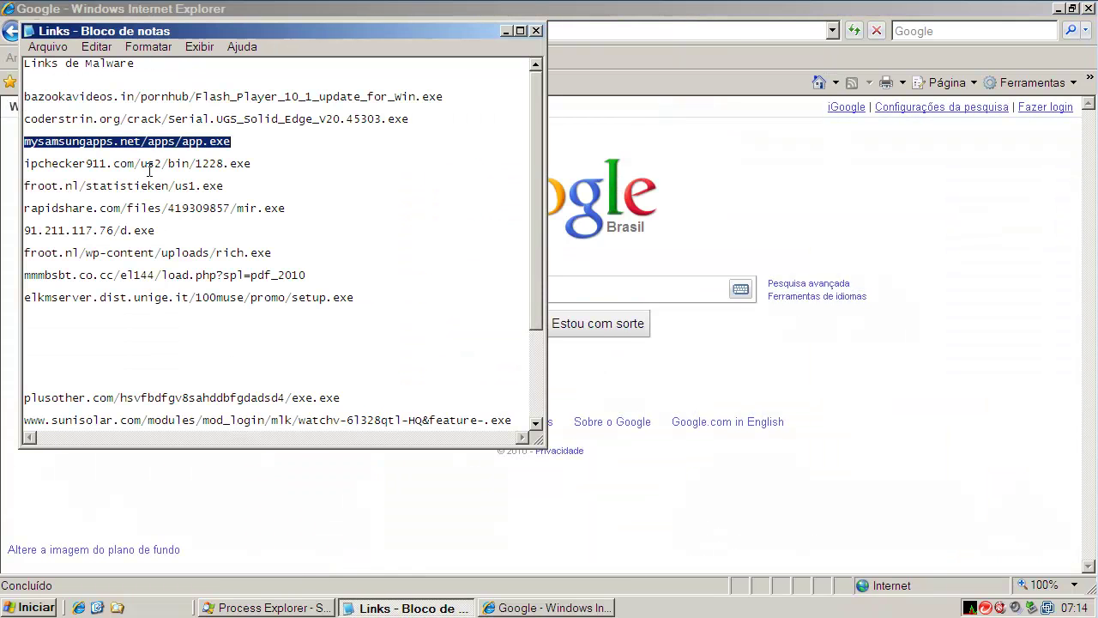
double_click(139, 167)
right_click(140, 169)
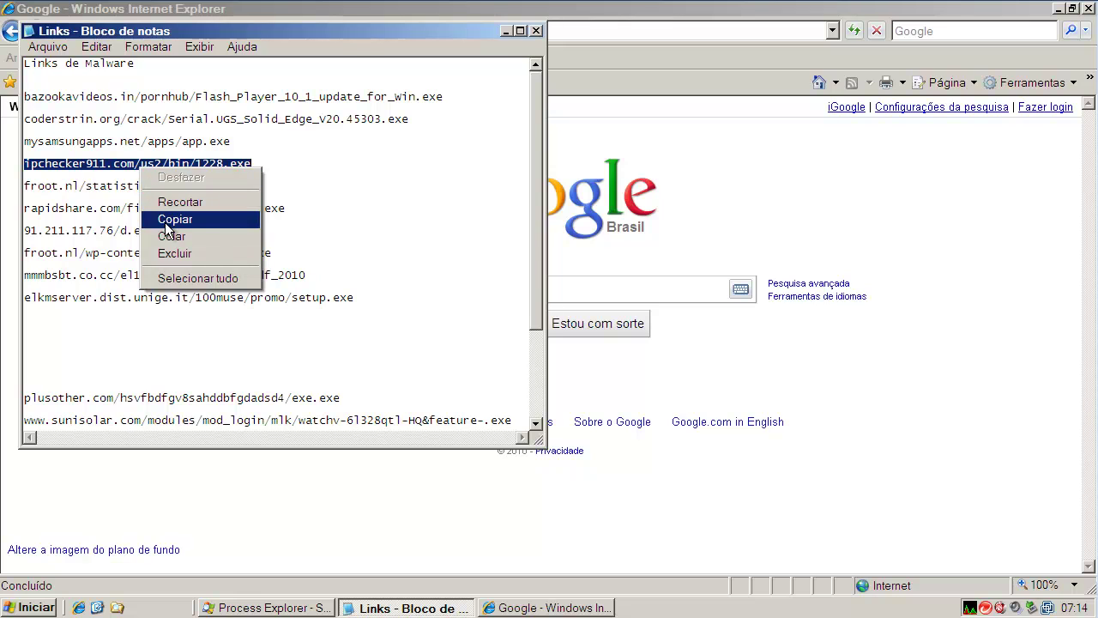
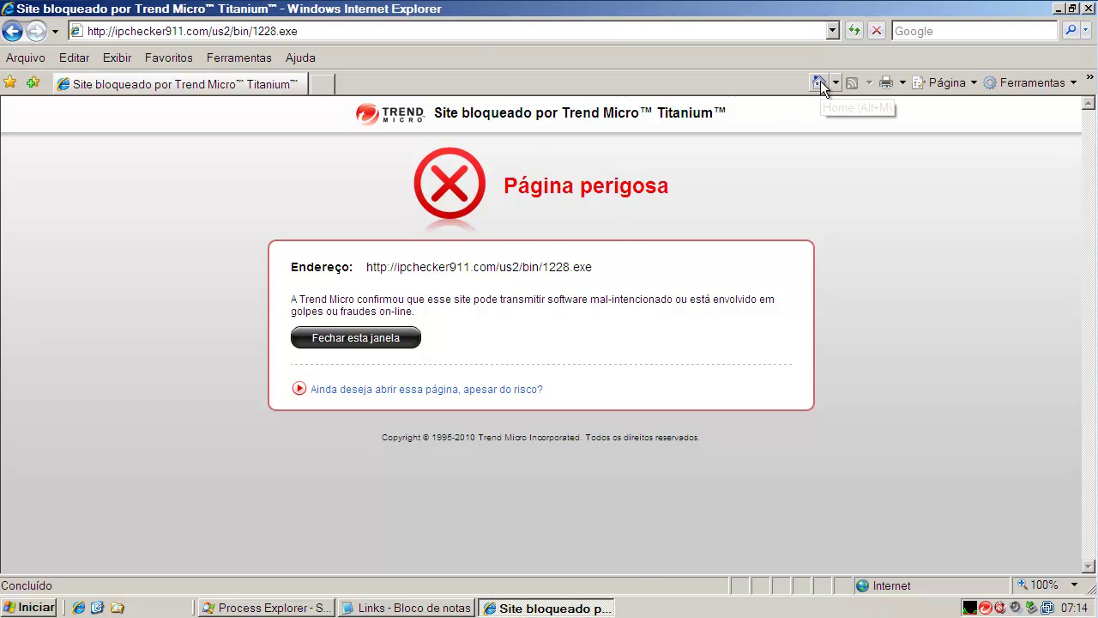
click(819, 82)
Copy froot.nl/statistieken/us1.exe from the Links file and load it in Internet Explorer.
click(404, 607)
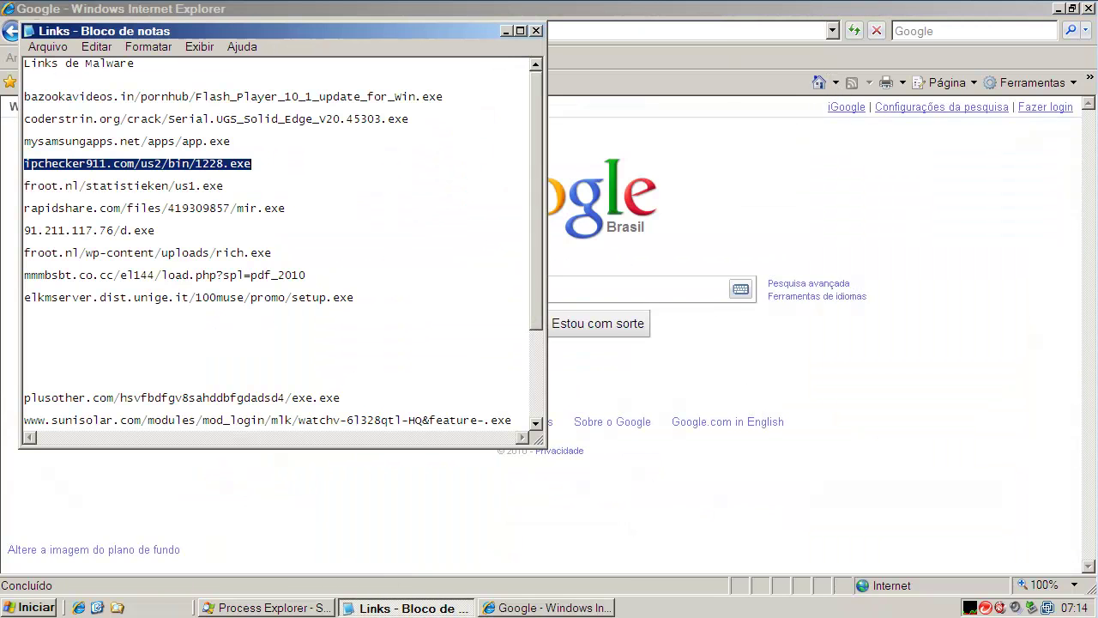
double_click(160, 185)
right_click(160, 187)
click(181, 245)
click(572, 107)
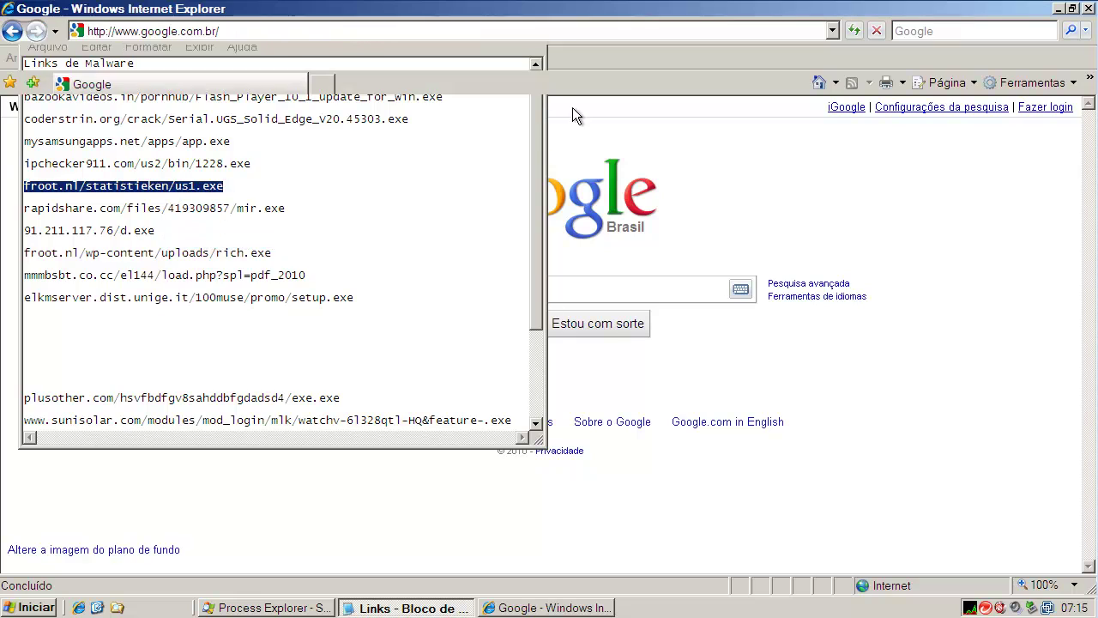
click(504, 34)
key(ctrl+v)
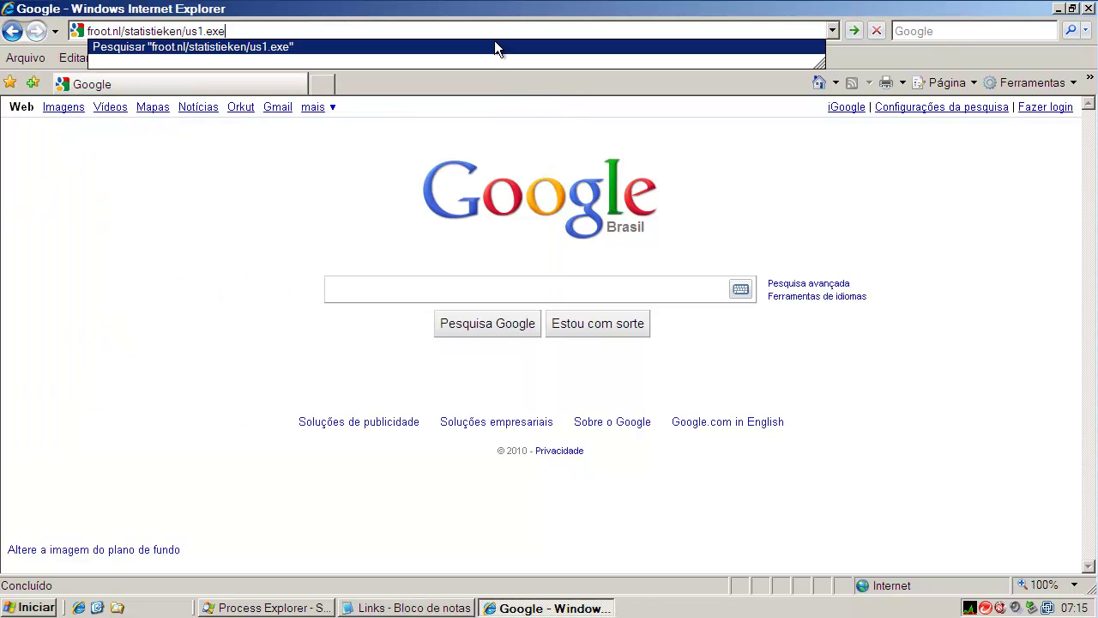
key(Return)
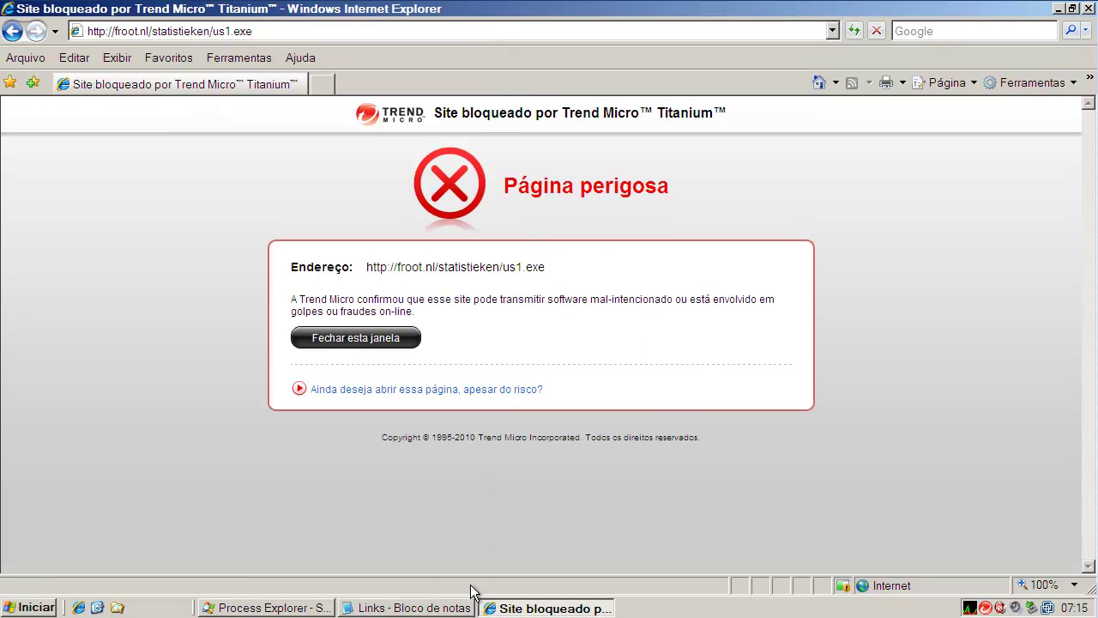
Copy rapidshare.com/files/419309857/mir.exe from the Links file, load it in Internet Explorer, and return to the home page.
click(406, 607)
key(Right)
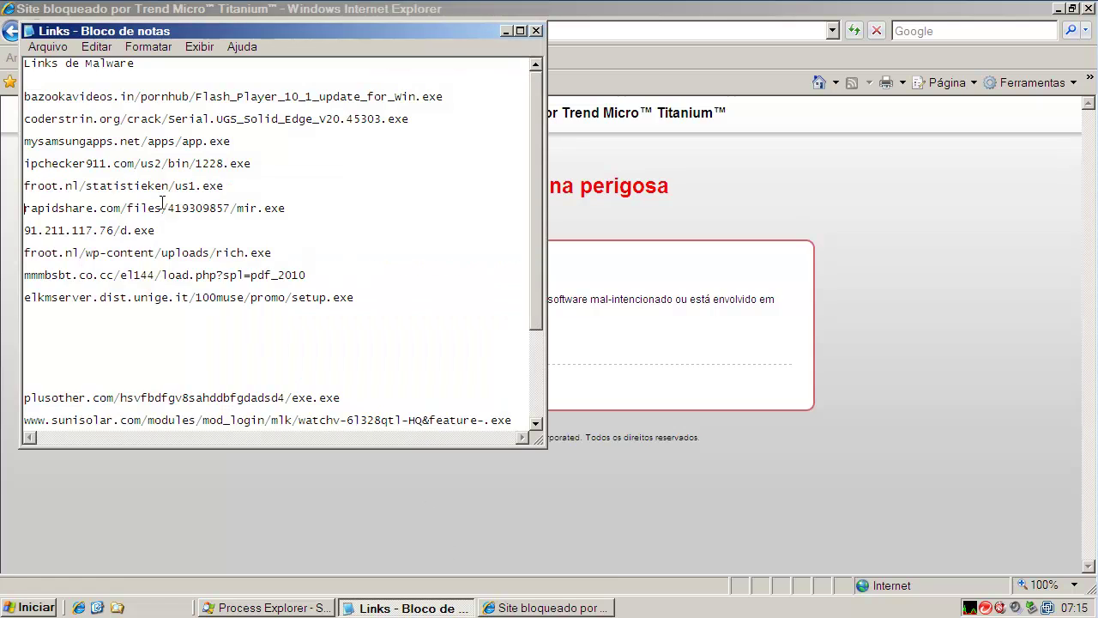
key(shift+End)
right_click(162, 207)
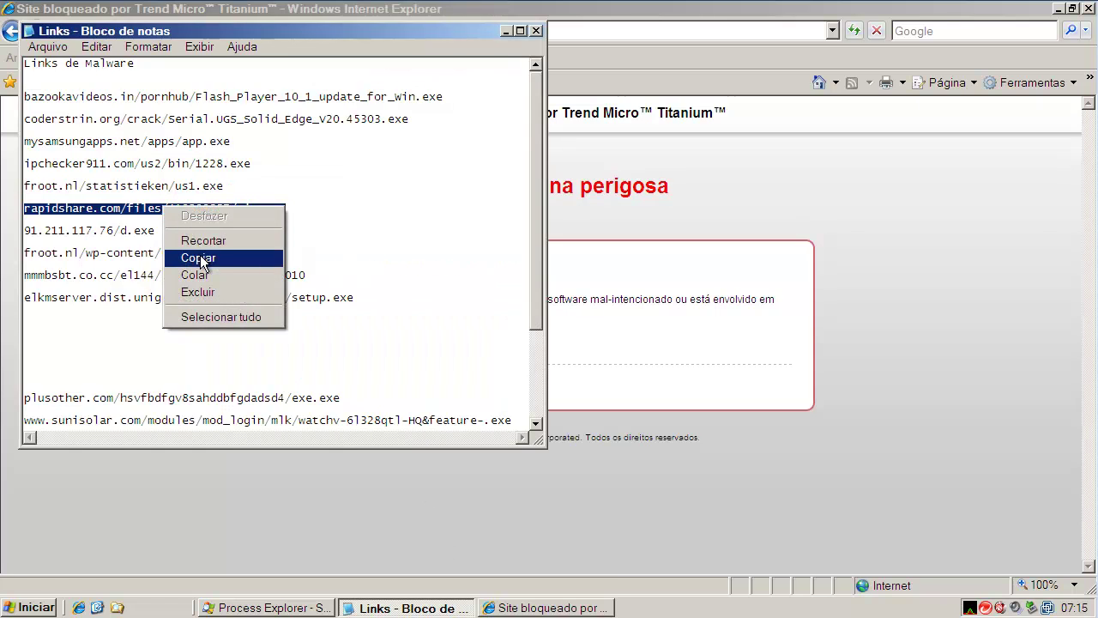
click(200, 255)
key(alt+Tab)
click(396, 31)
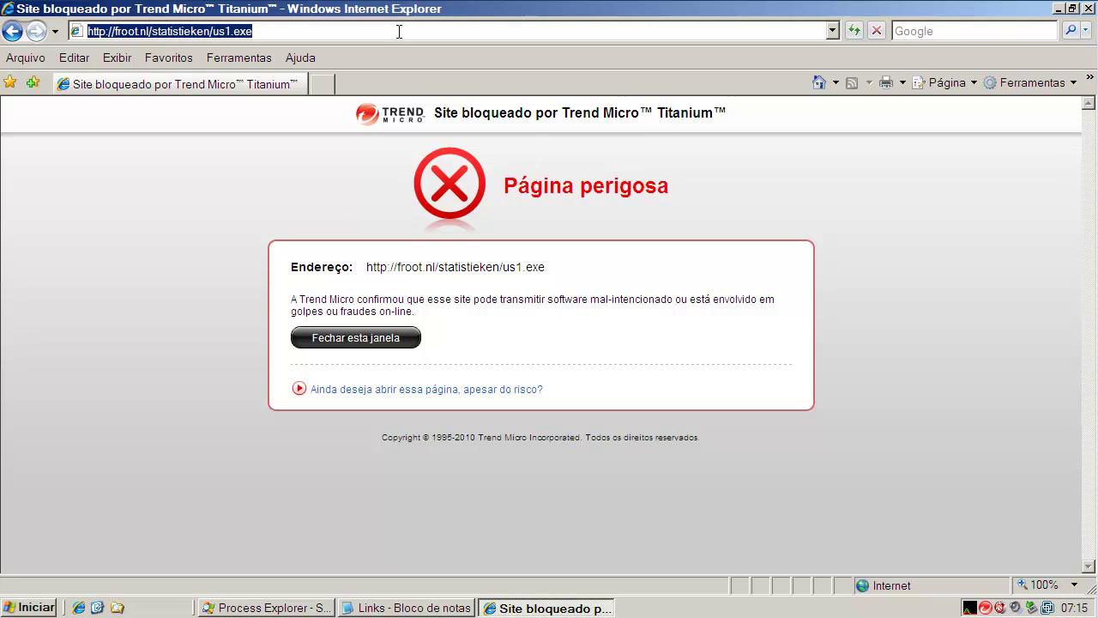
key(ctrl+v)
key(Return)
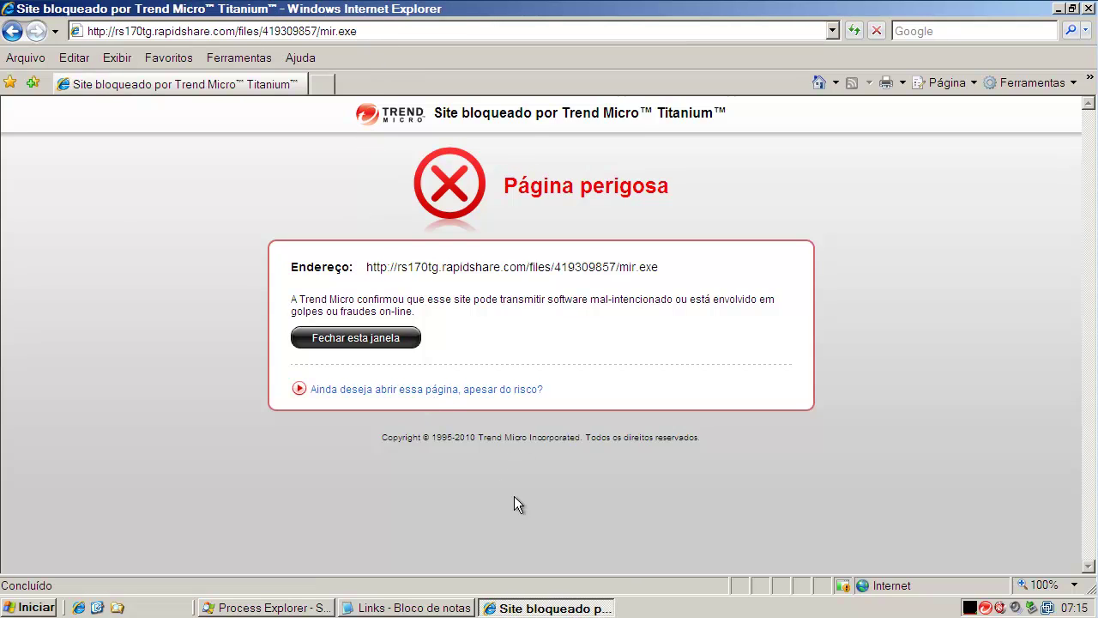
click(818, 81)
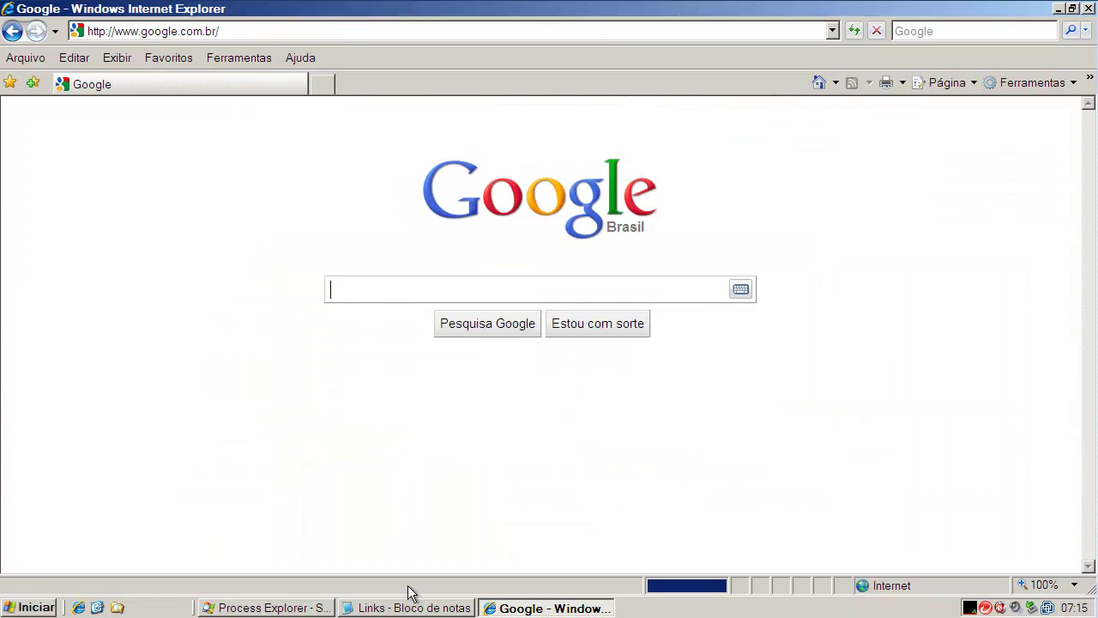
Copy 91.211.117.76/d.exe from the Links file, load it in Internet Explorer, and return to the home page.
click(419, 611)
double_click(146, 231)
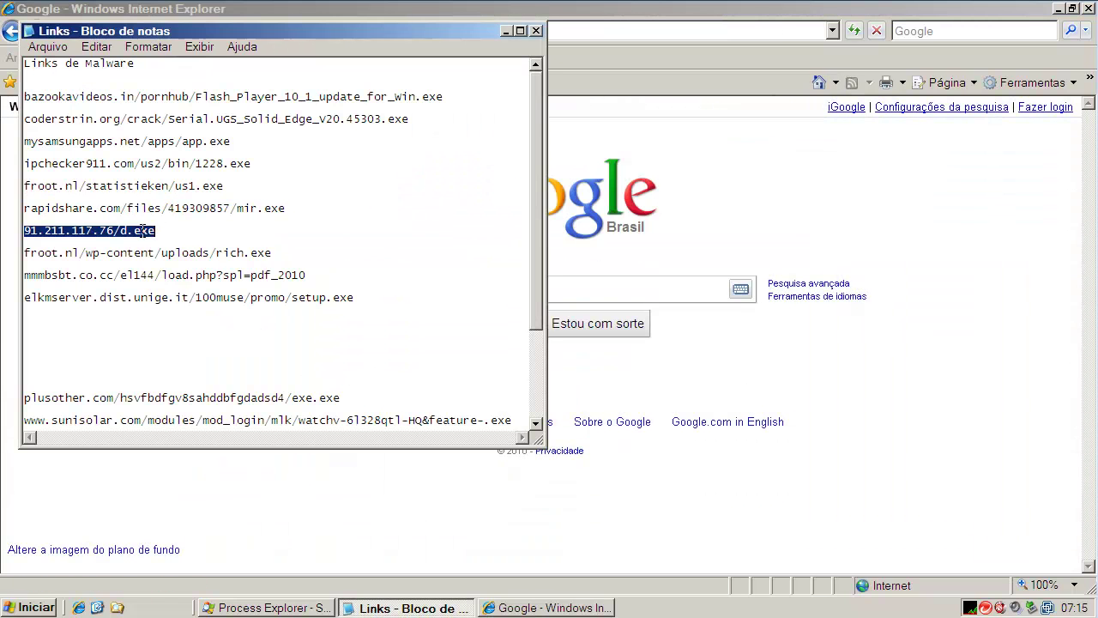
right_click(151, 233)
click(643, 124)
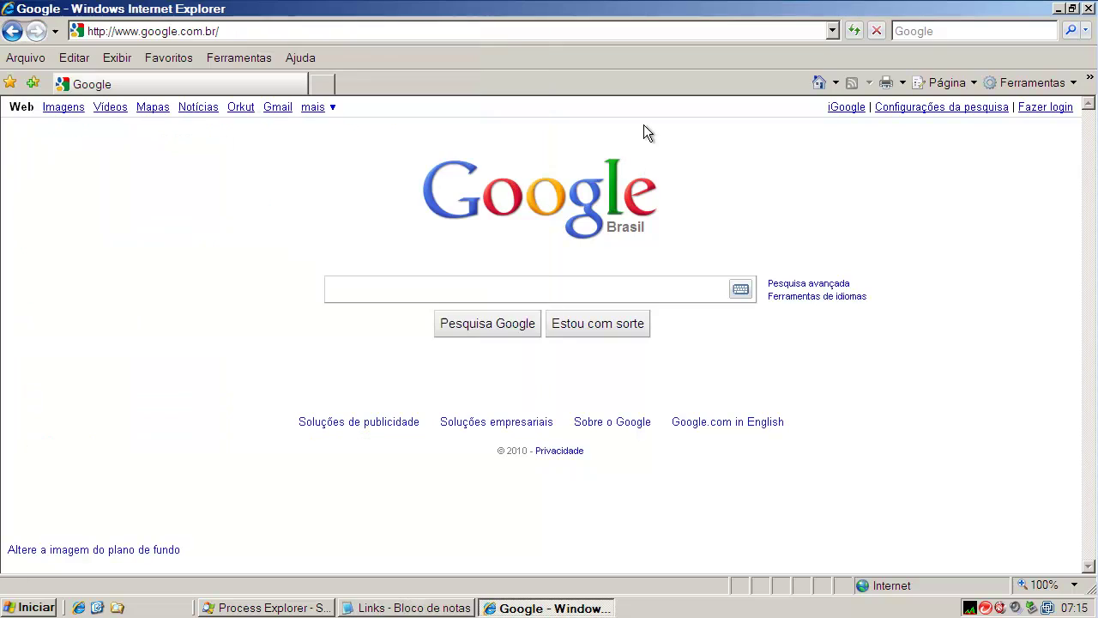
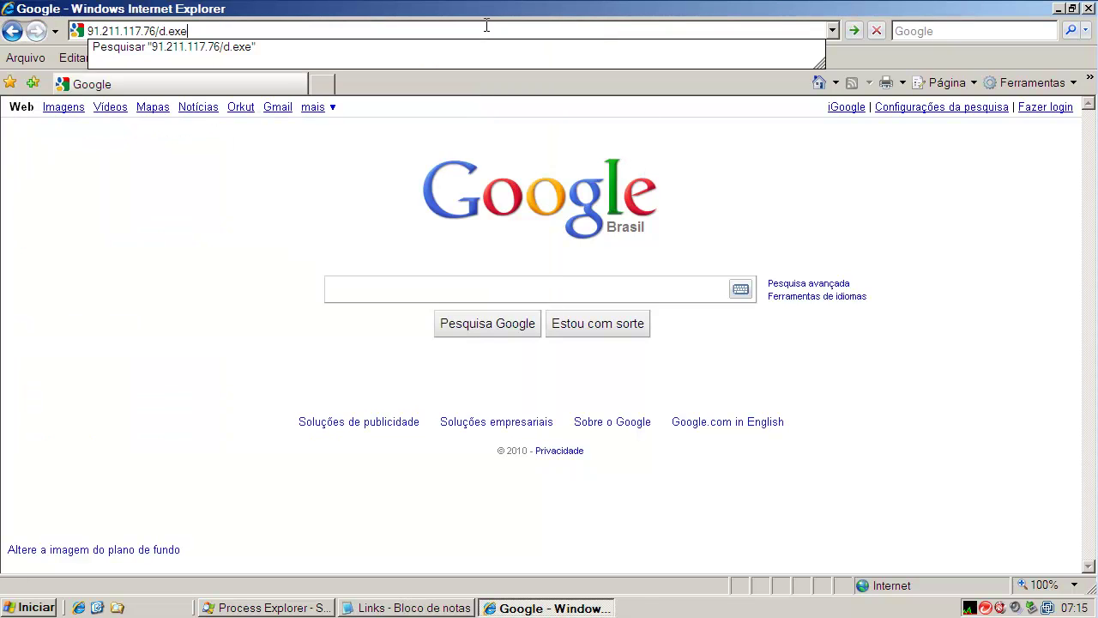
text(91.211.117.76/d.exe)
key(Return)
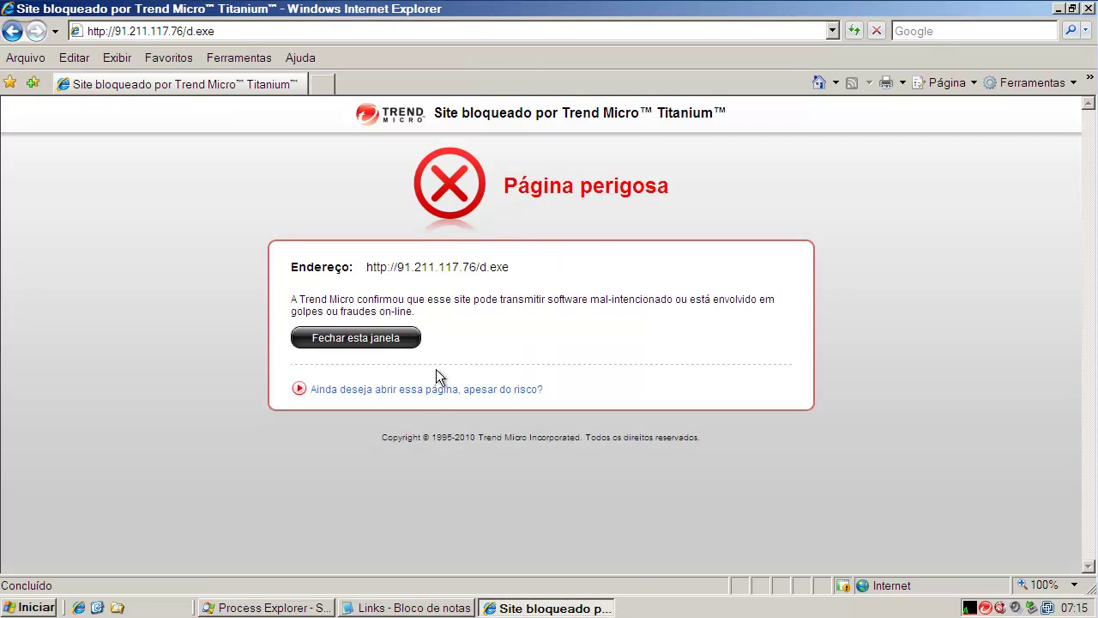
click(819, 77)
Copy froot.nl/wp-content/uploads/rich.exe from the Links file, load it in Internet Explorer, and return to the home page.
click(413, 606)
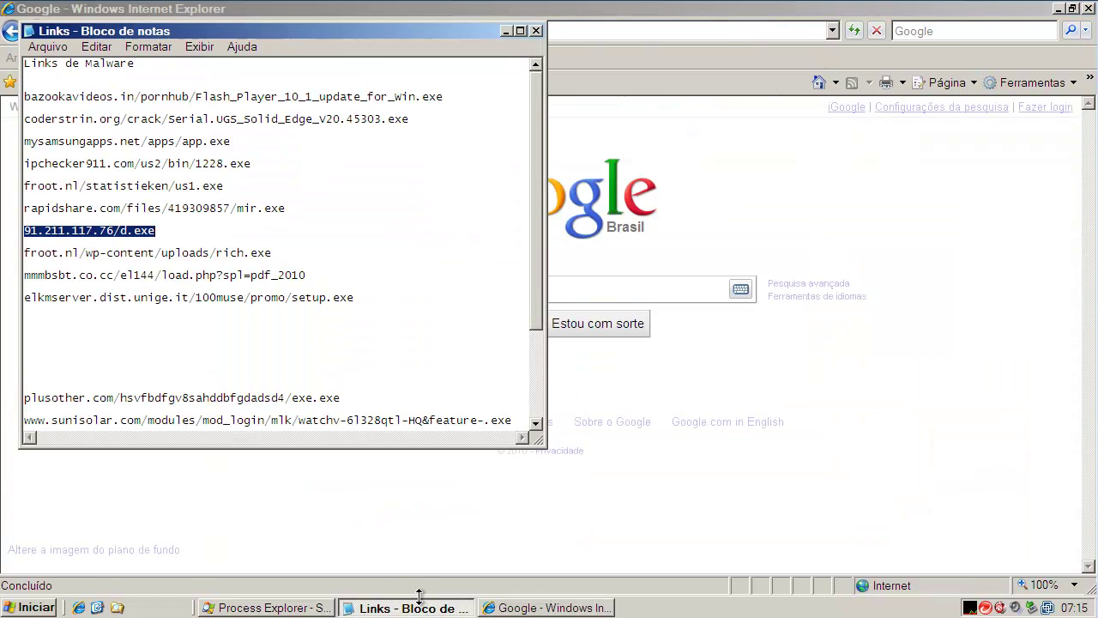
double_click(127, 252)
right_click(127, 252)
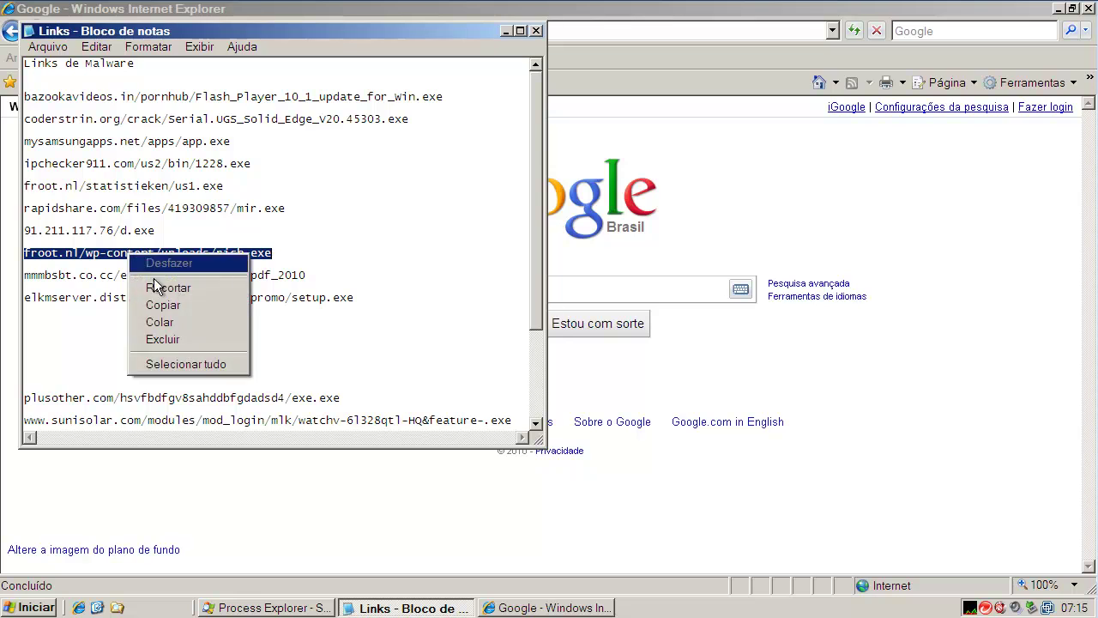
click(168, 305)
click(678, 144)
click(400, 31)
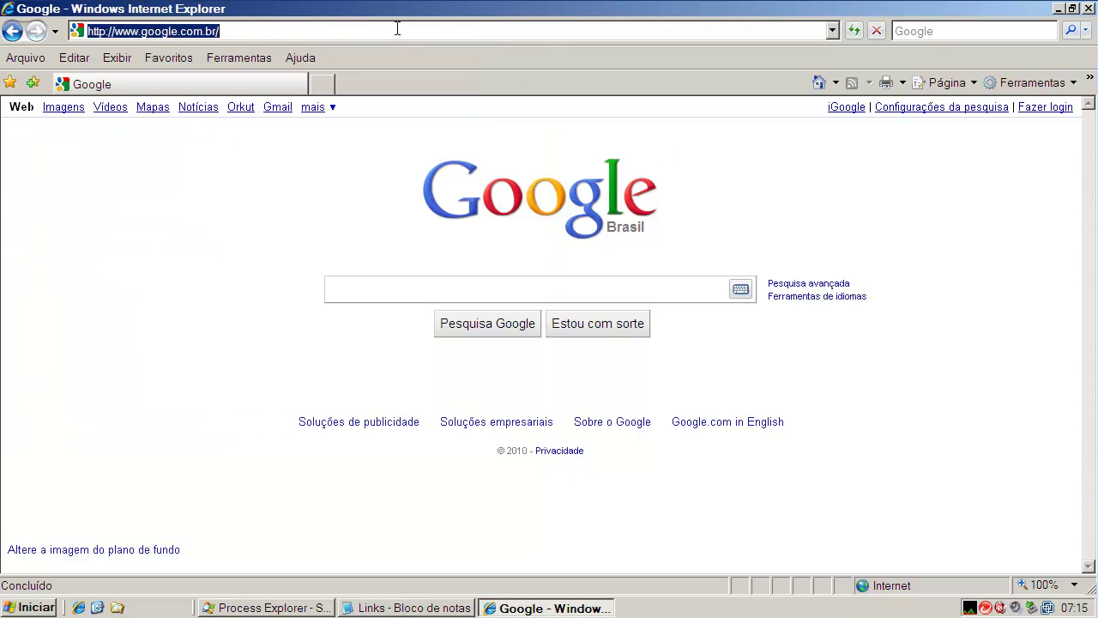
key(ctrl+v)
key(Return)
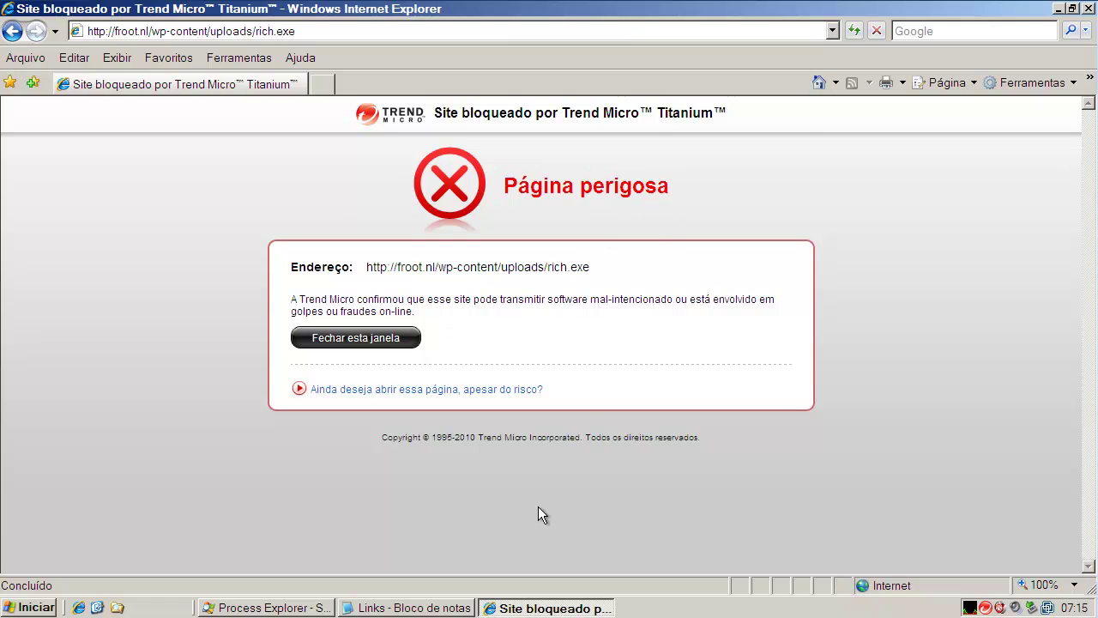
click(818, 83)
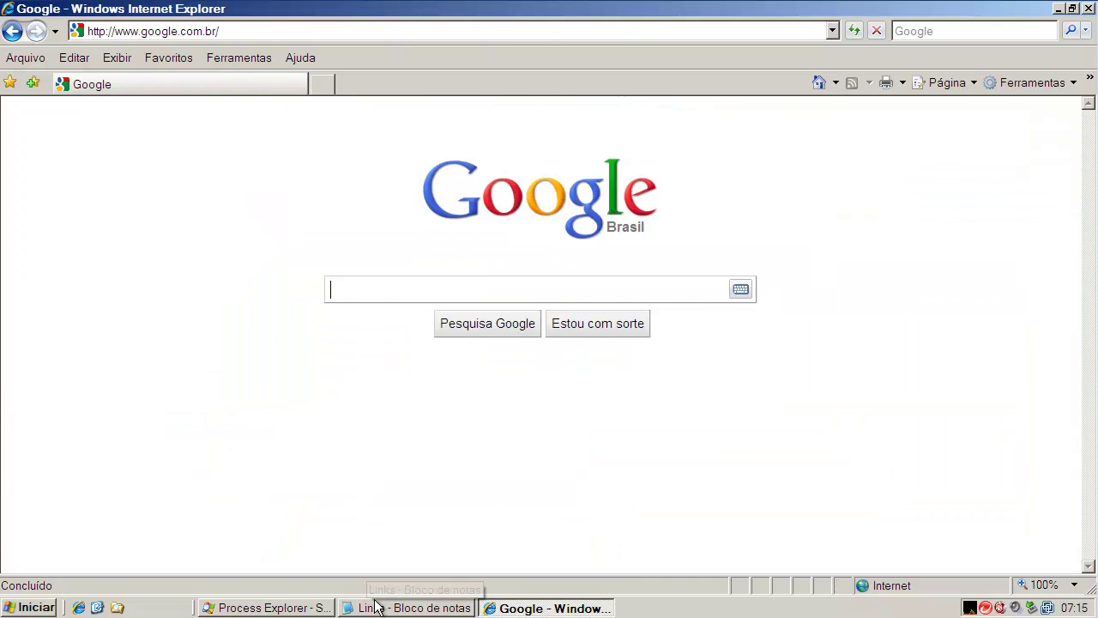
Copy mmmbsbt.co.cc/el144/load.php?spl=pdf_2010 from the Links file, load it in Internet Explorer, and return to the home page.
click(380, 605)
double_click(234, 275)
right_click(235, 276)
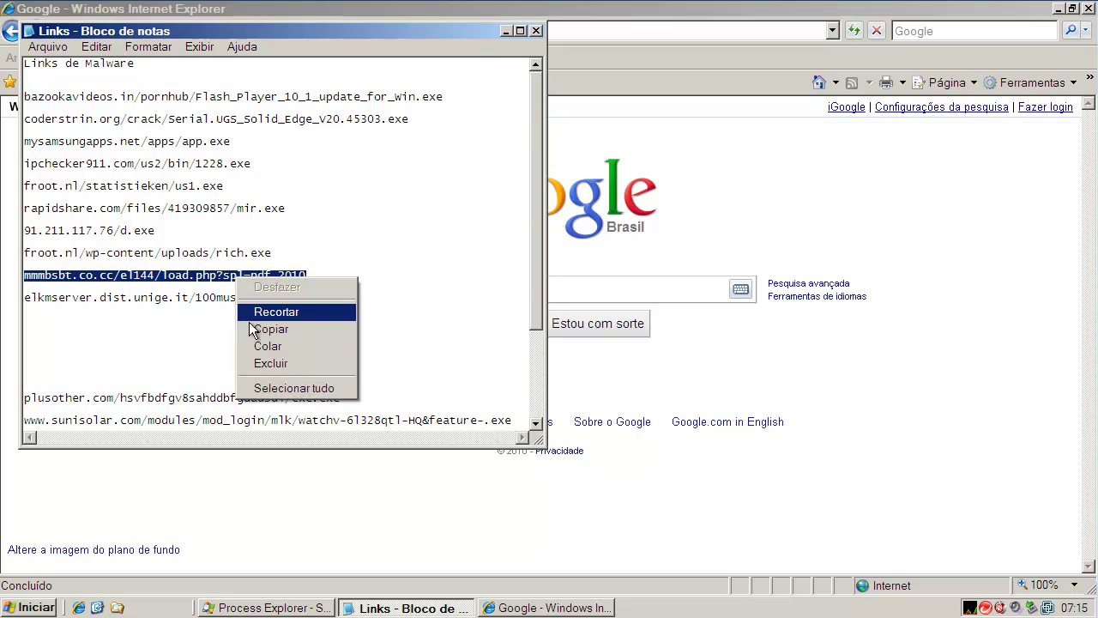
click(257, 326)
click(632, 175)
click(212, 29)
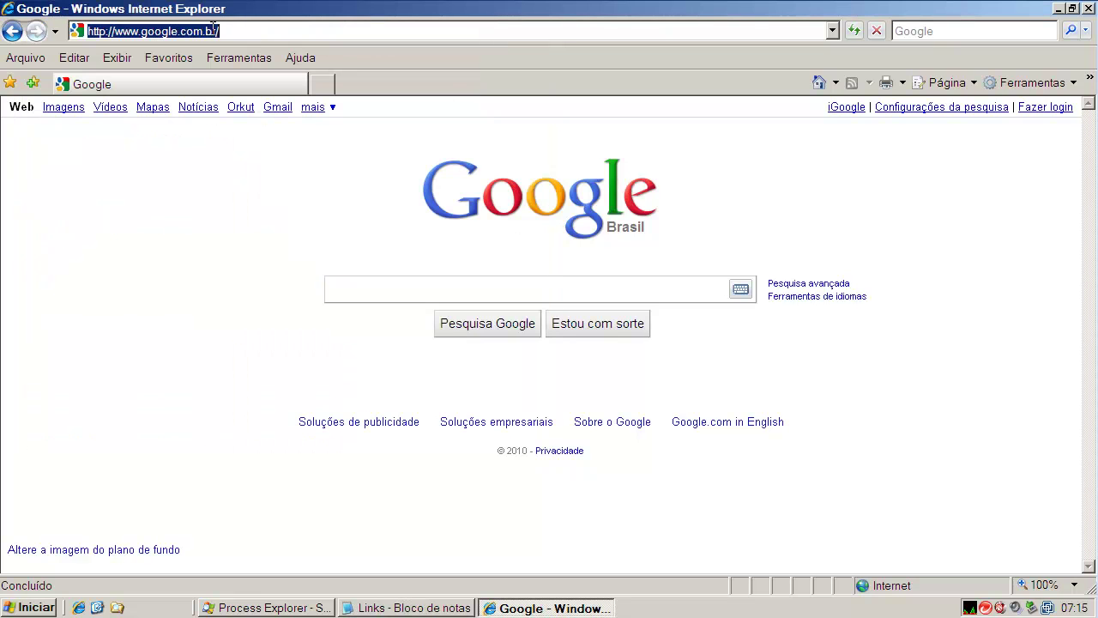
key(ctrl+v)
key(Return)
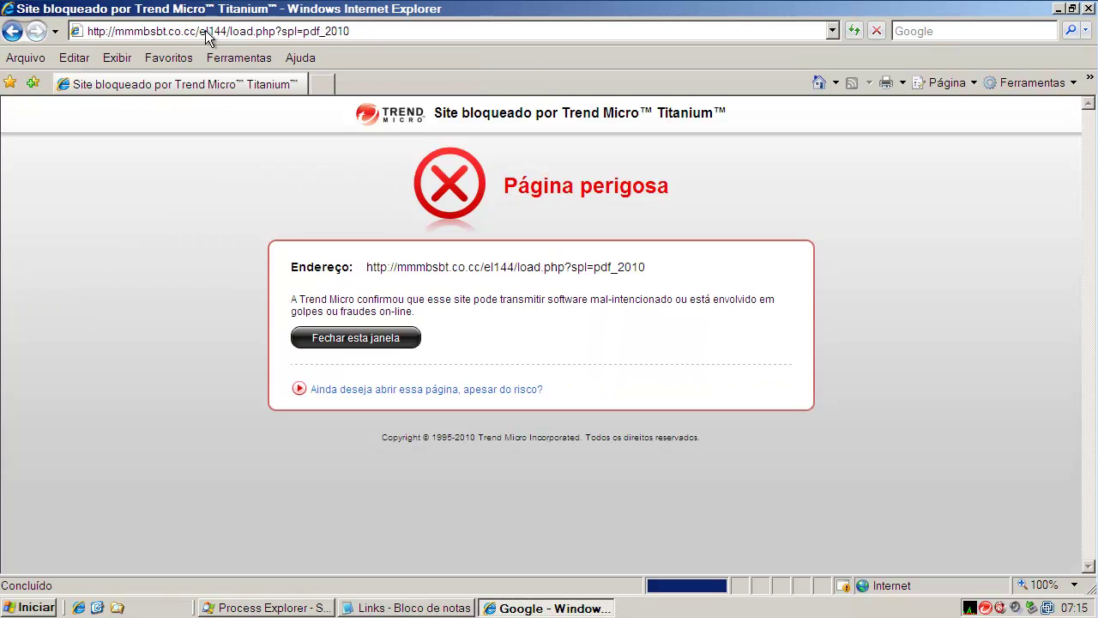
click(821, 82)
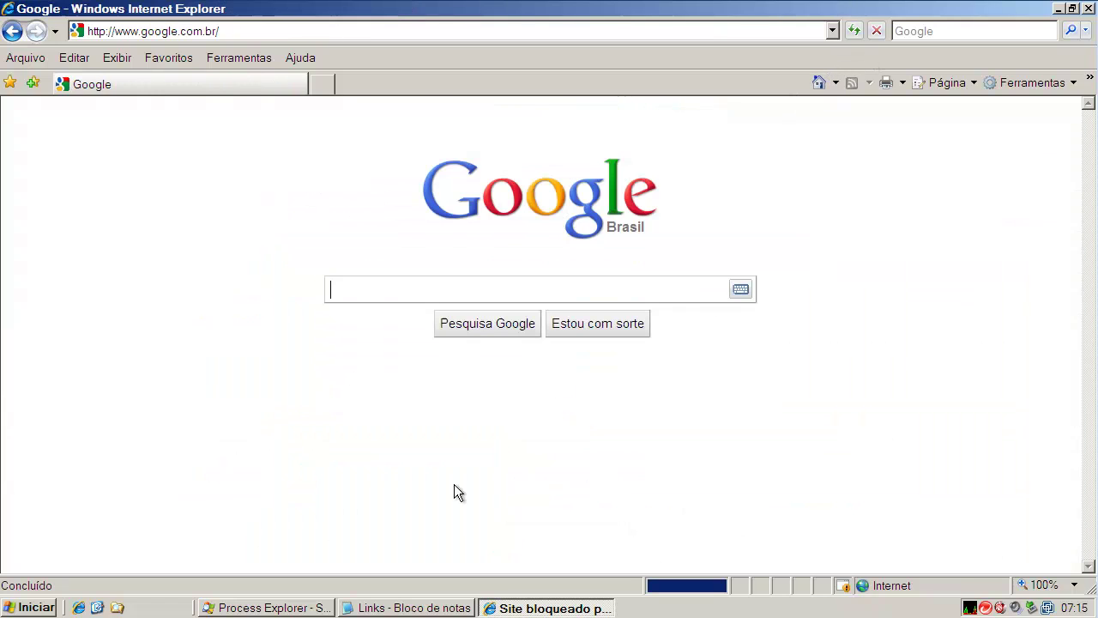
Copy elkmserver.dist.unige.it/100muse/promo/setup.exe from the Links file, load it in Internet Explorer, and return to the home page.
click(419, 605)
click(268, 307)
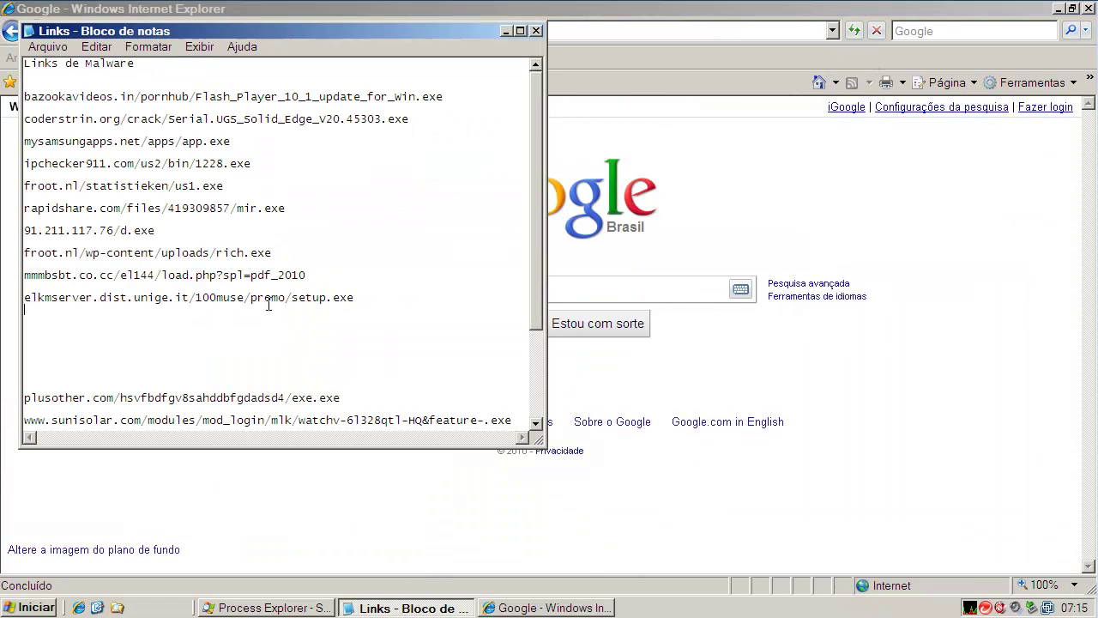
double_click(269, 302)
right_click(268, 302)
click(300, 355)
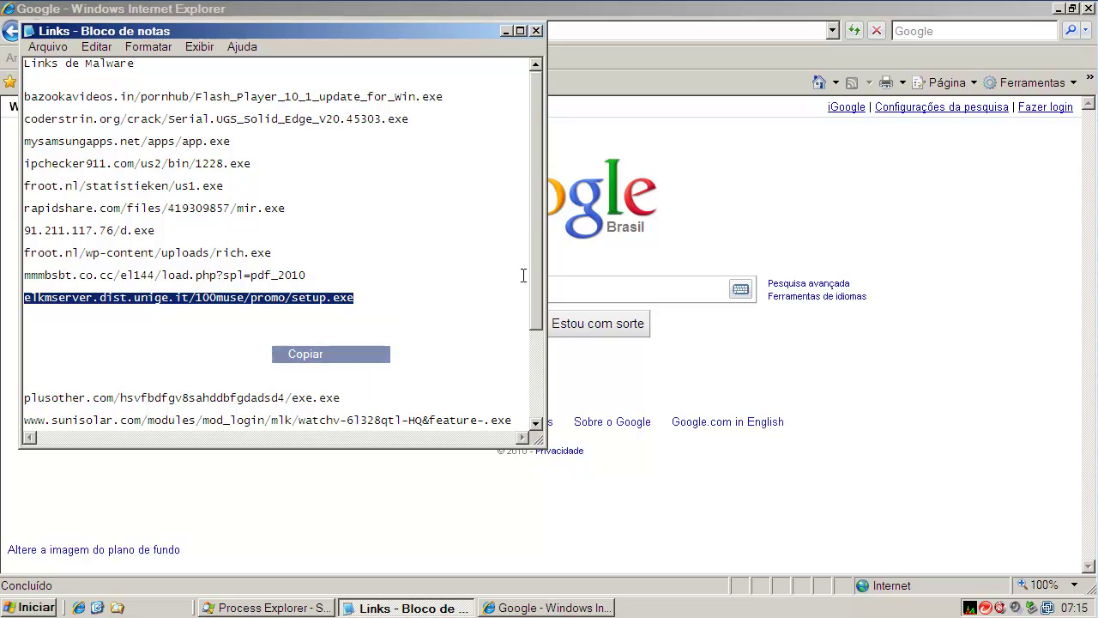
click(639, 156)
click(363, 34)
key(ctrl+v)
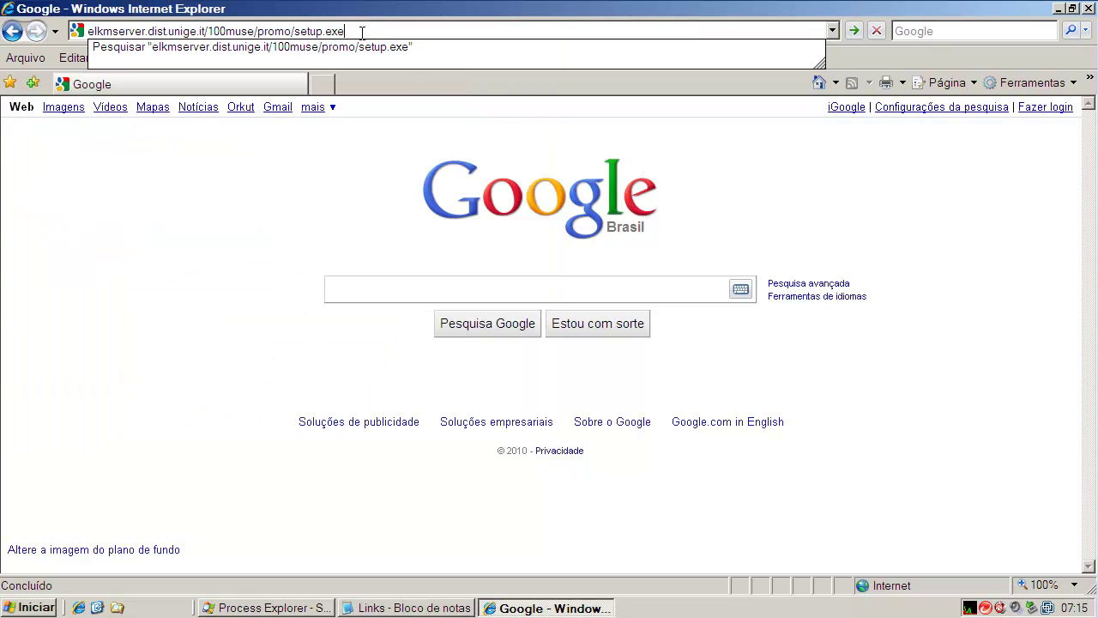
key(Return)
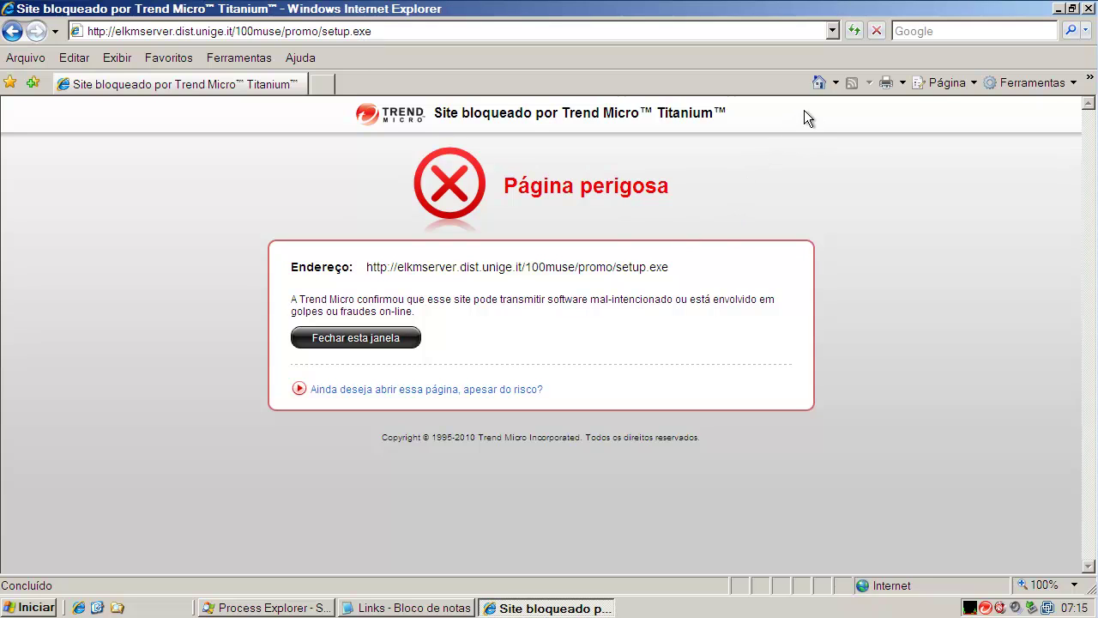
click(818, 82)
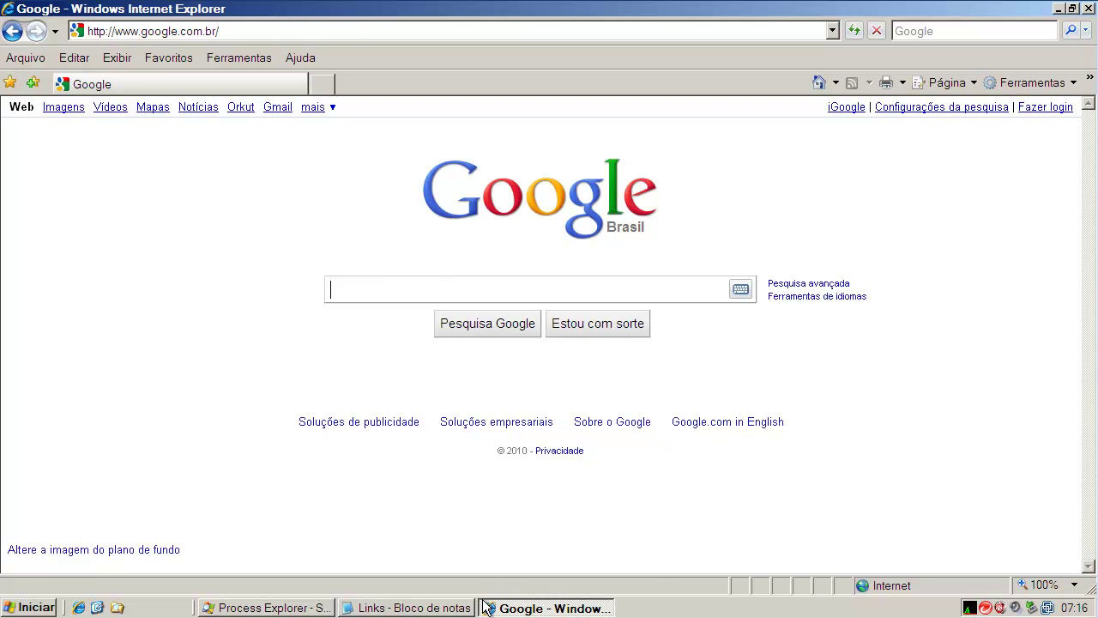
Open the Trend Micro Titanium console and close its welcome page with "Não mostrar esta página novamente" enabled.
click(988, 606)
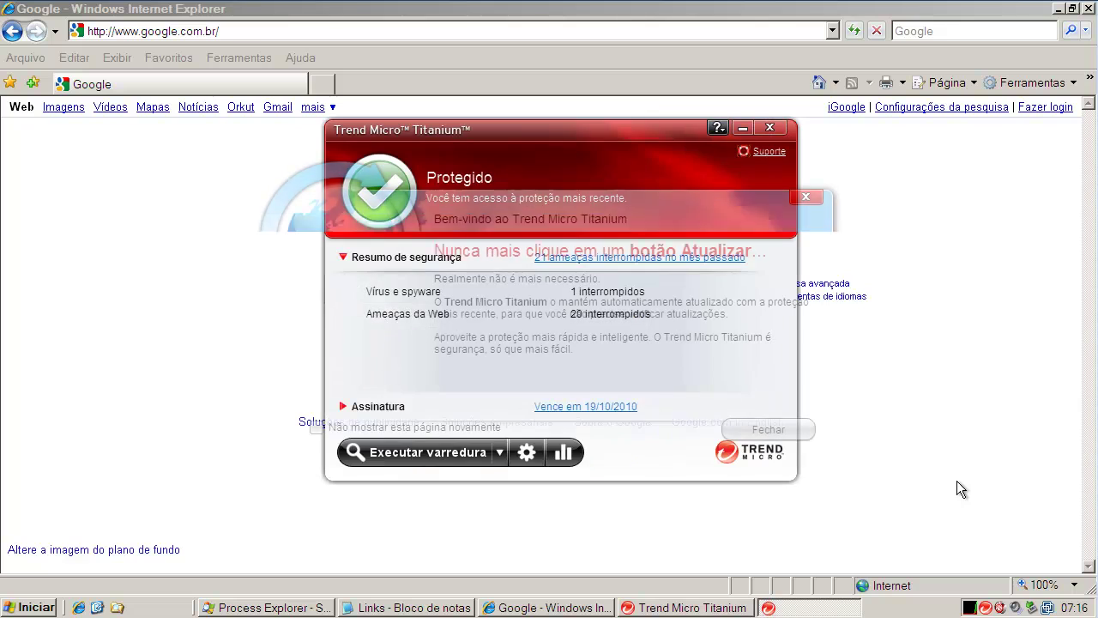
click(316, 427)
click(738, 428)
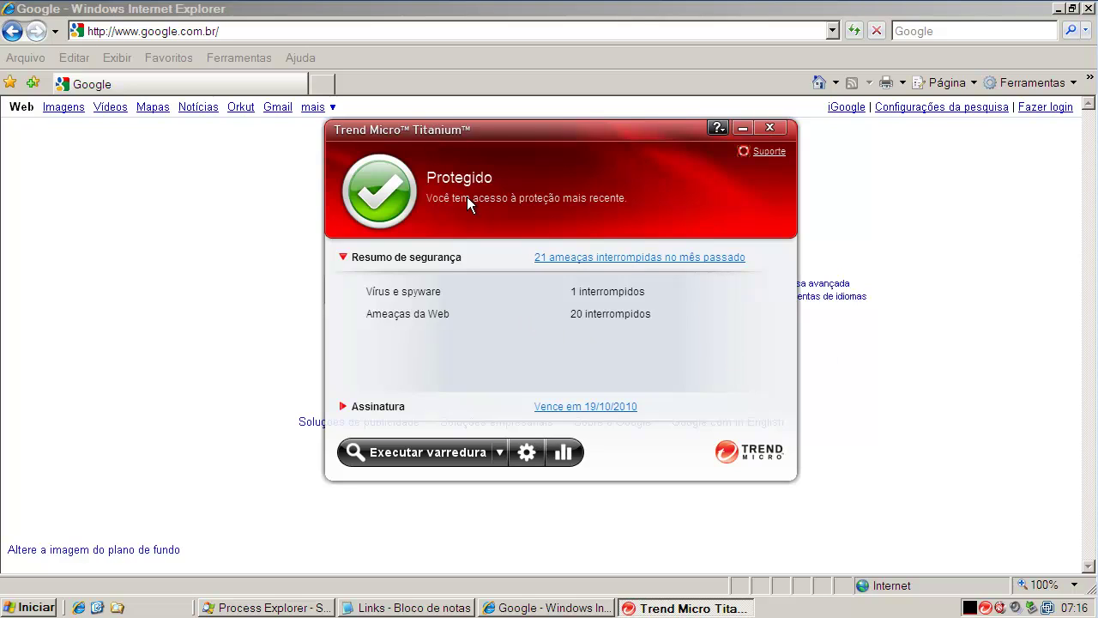
Disable "Bloquear sites potencialmente perigosos" in Titanium's Web threat settings, acknowledge the protection notice, and close the console.
click(526, 453)
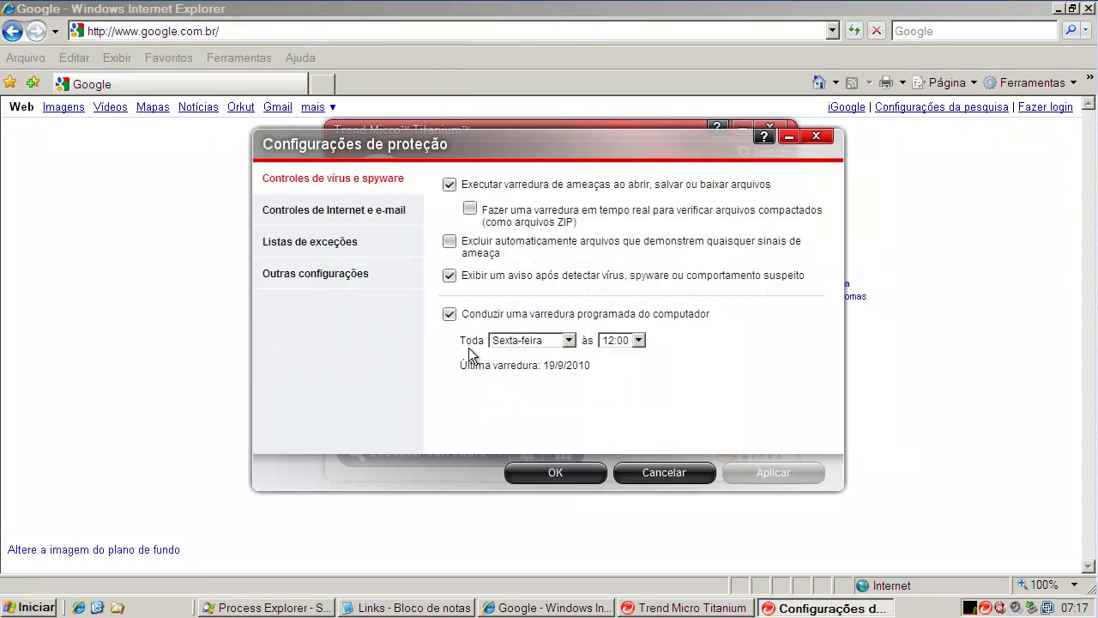
click(407, 213)
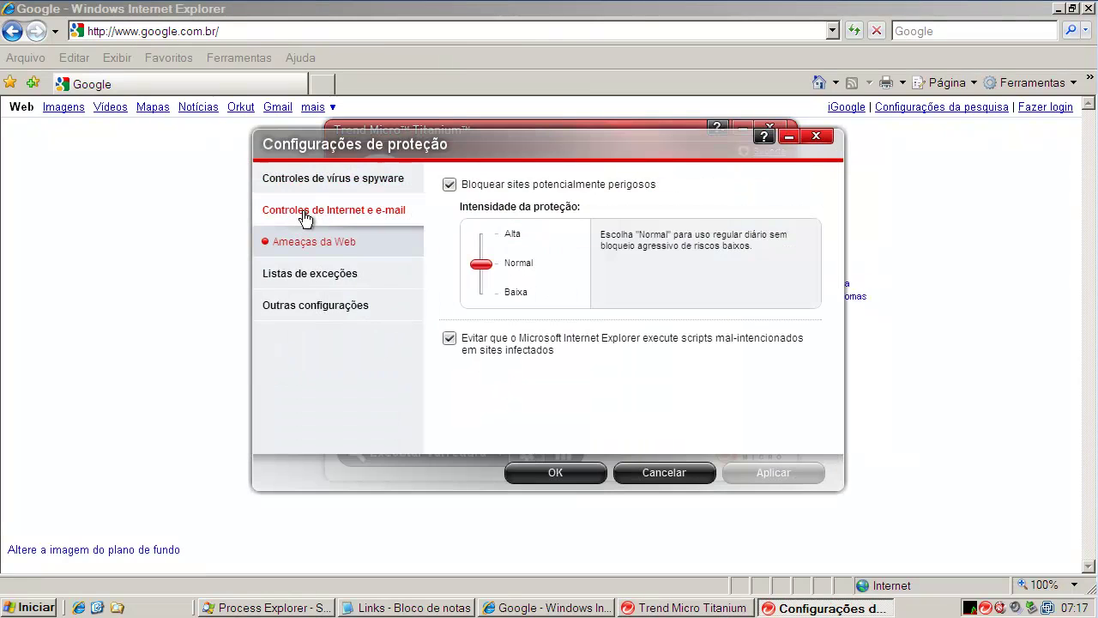
click(448, 184)
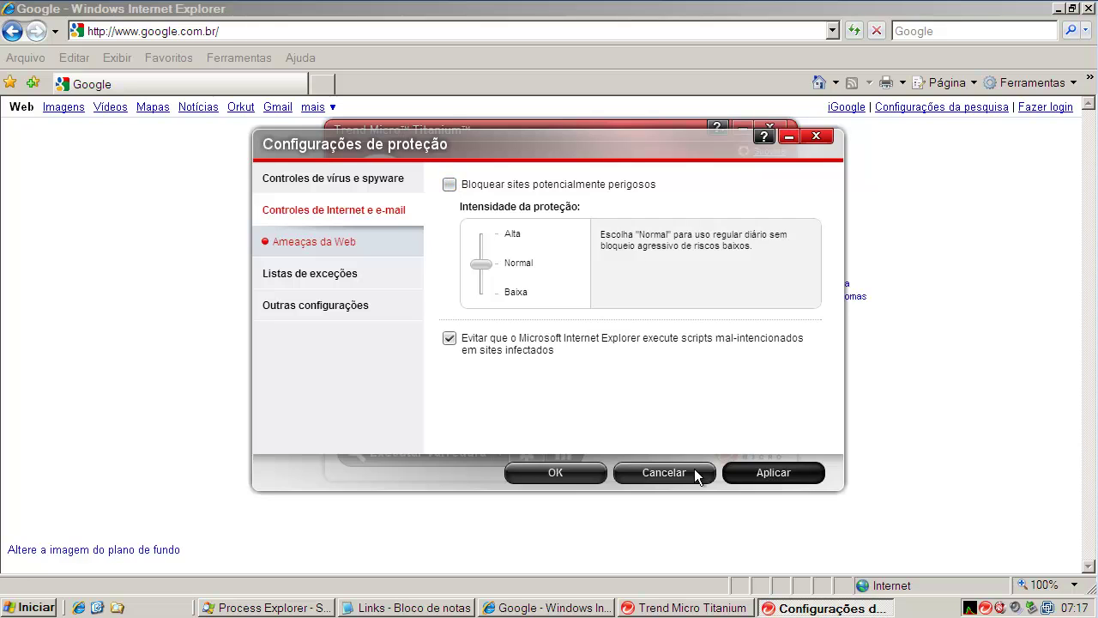
click(553, 473)
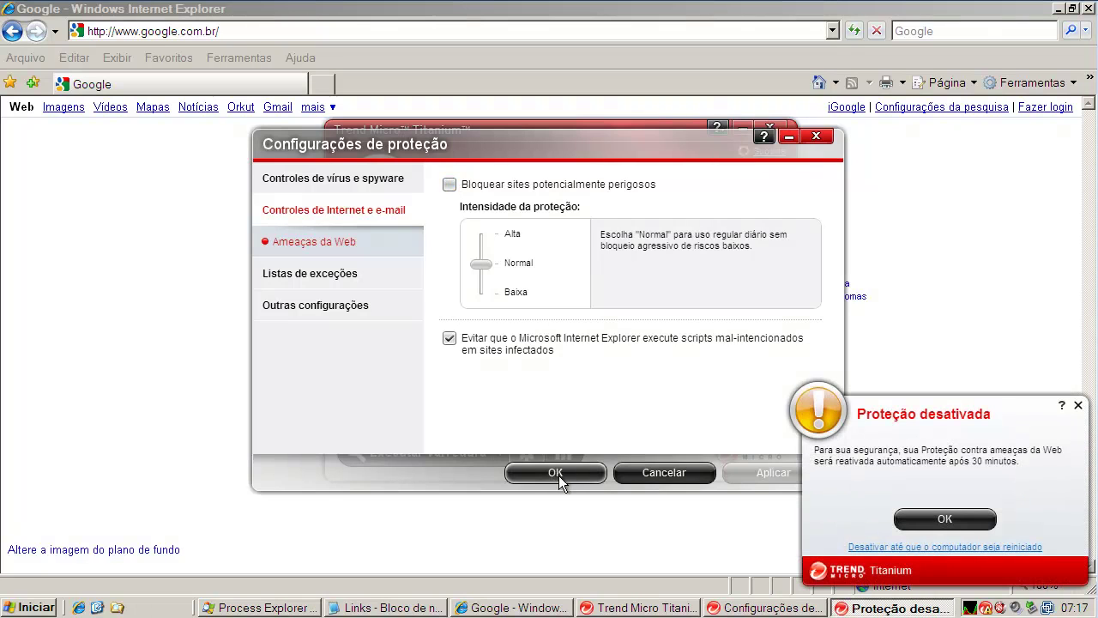
click(978, 512)
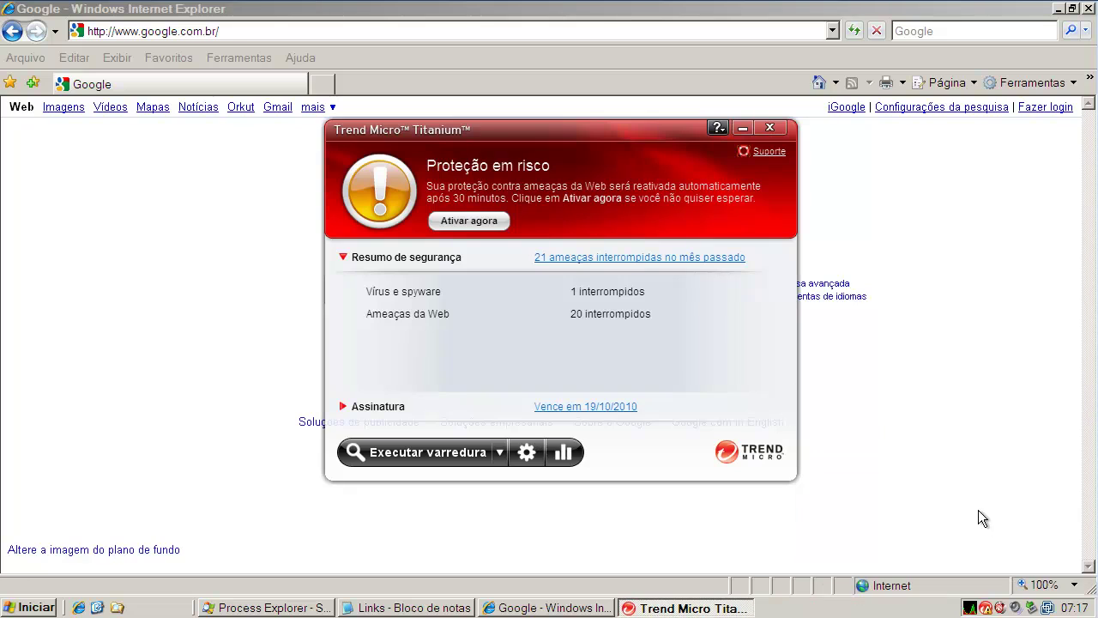
click(770, 128)
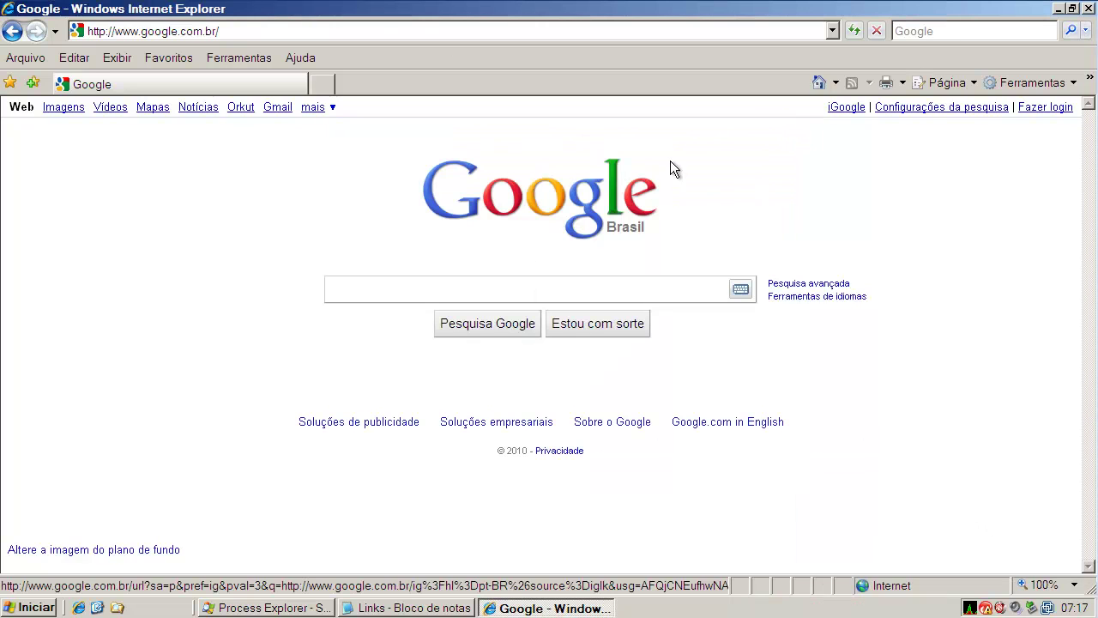
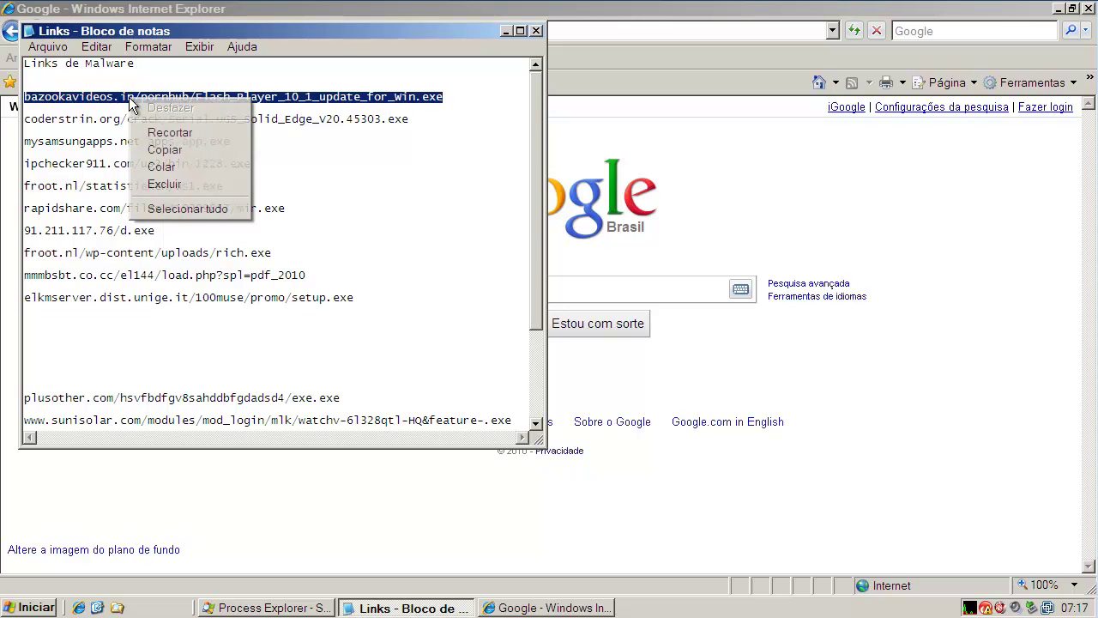
Copy bazookavideos.in/pornhub/Flash_Player_10_1_update_for_Win.exe from the Links file and load it in Internet Explorer.
click(168, 150)
click(509, 30)
click(344, 31)
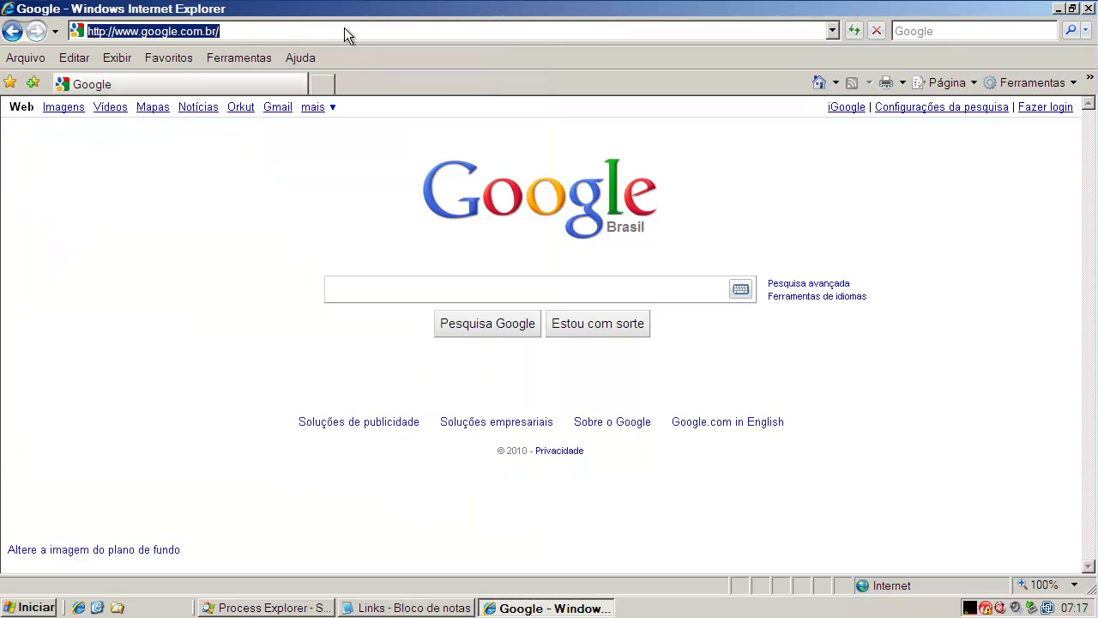
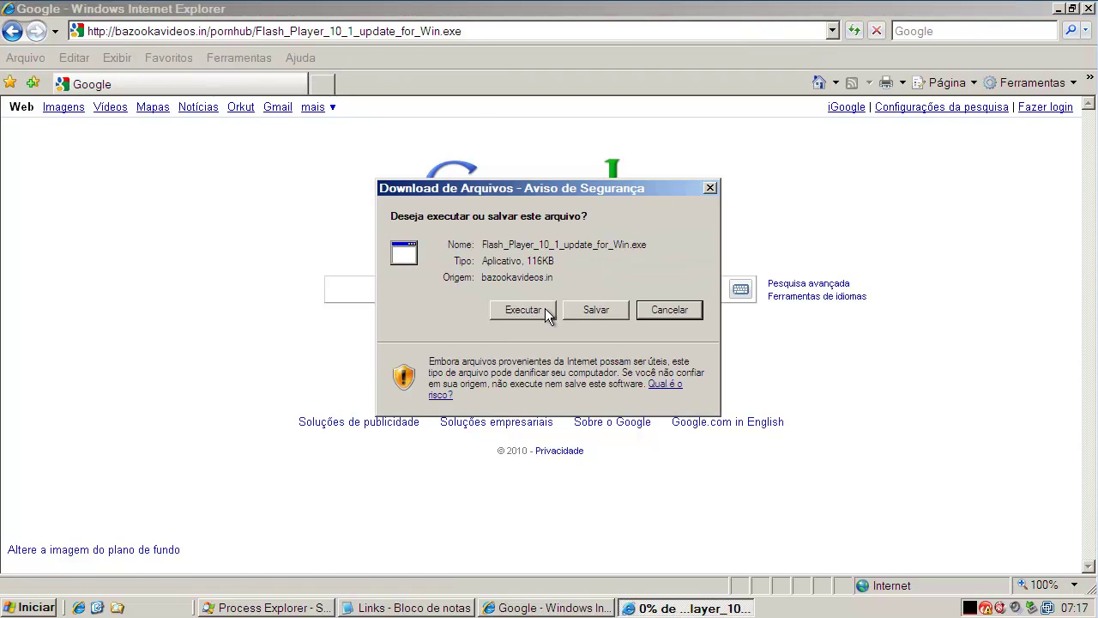
Run the downloaded Flash_Player_10_1_update_for_Win.exe, decline to send the error report, and check the running processes in Process Explorer.
click(545, 310)
click(645, 325)
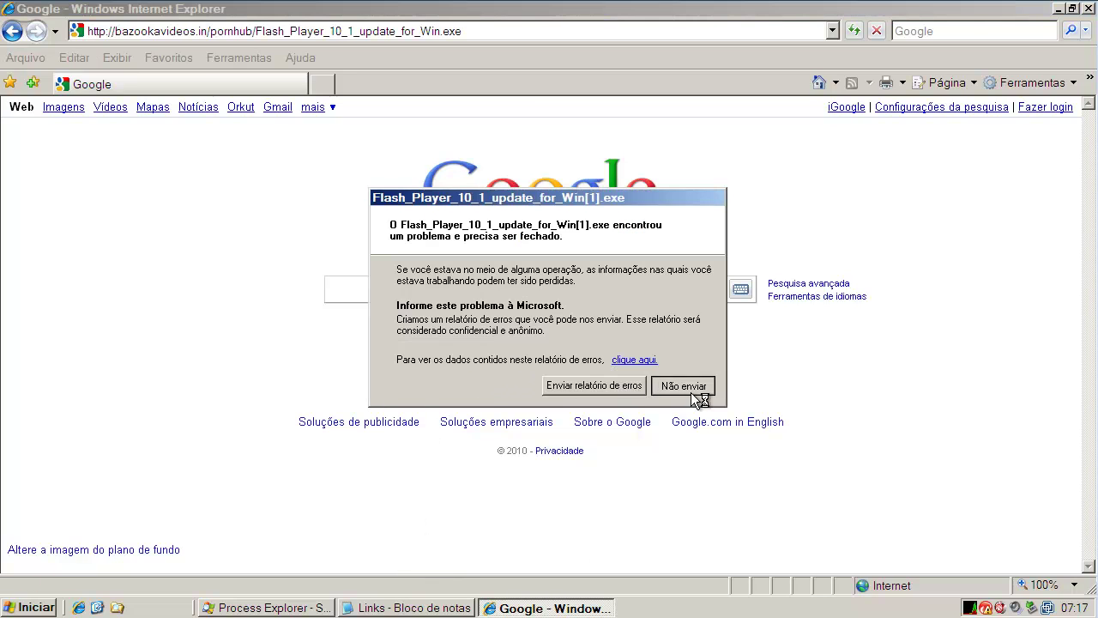
click(687, 386)
click(268, 607)
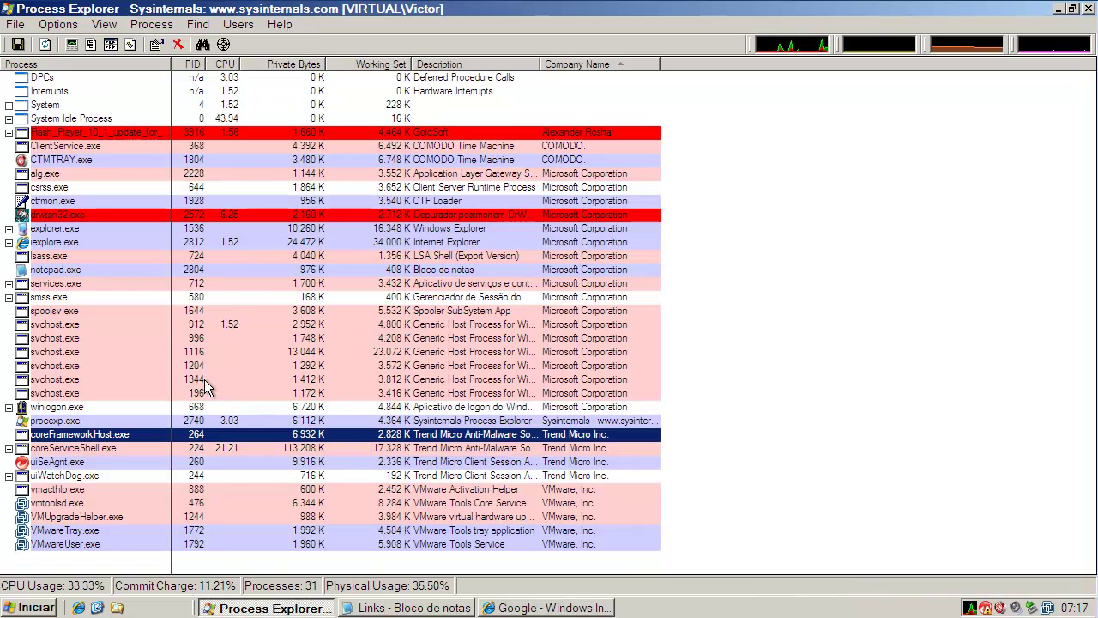
click(1059, 8)
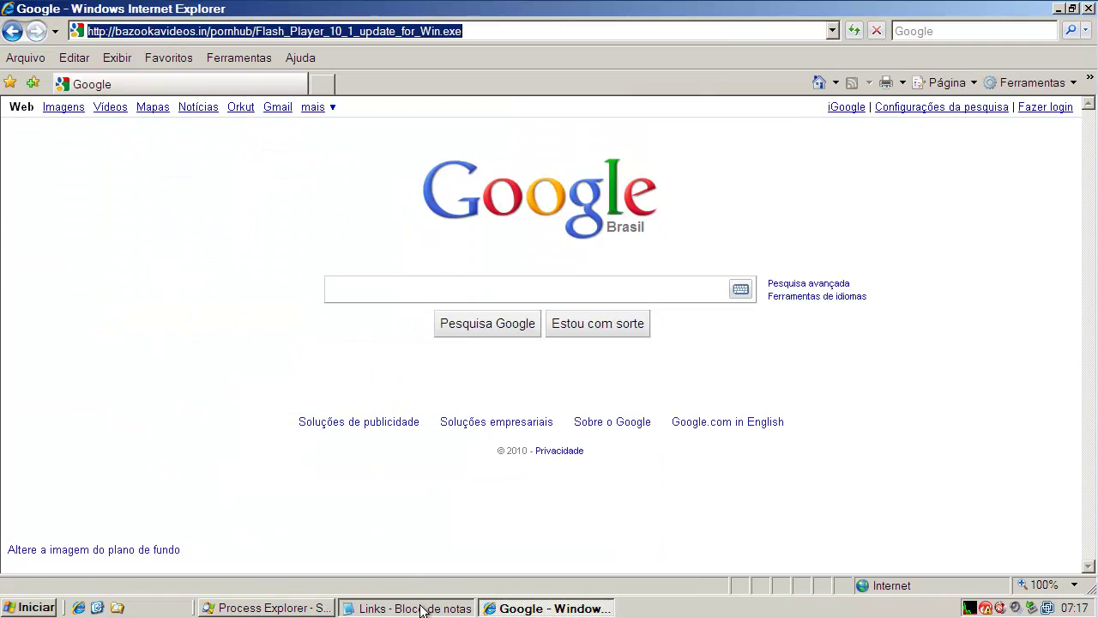
Load coderstrin.org/crack/Serial.UGS_Solid_Edge_V20.45303.exe from the Links file in Internet Explorer, run the download, and dismiss Titanium's notice.
click(426, 607)
double_click(216, 120)
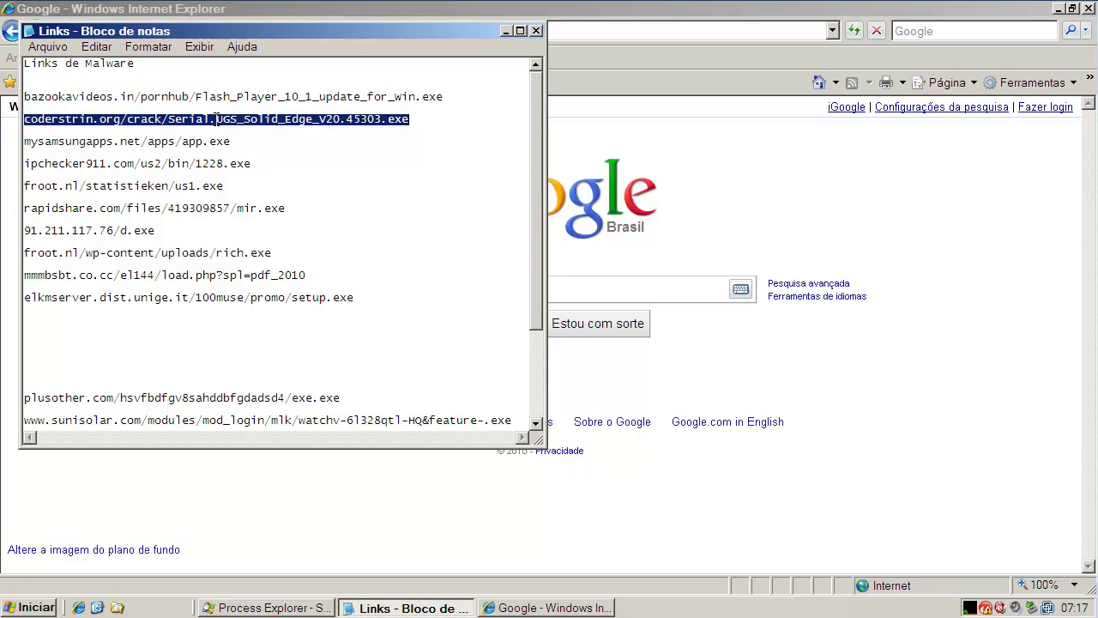
right_click(217, 121)
click(239, 171)
click(676, 42)
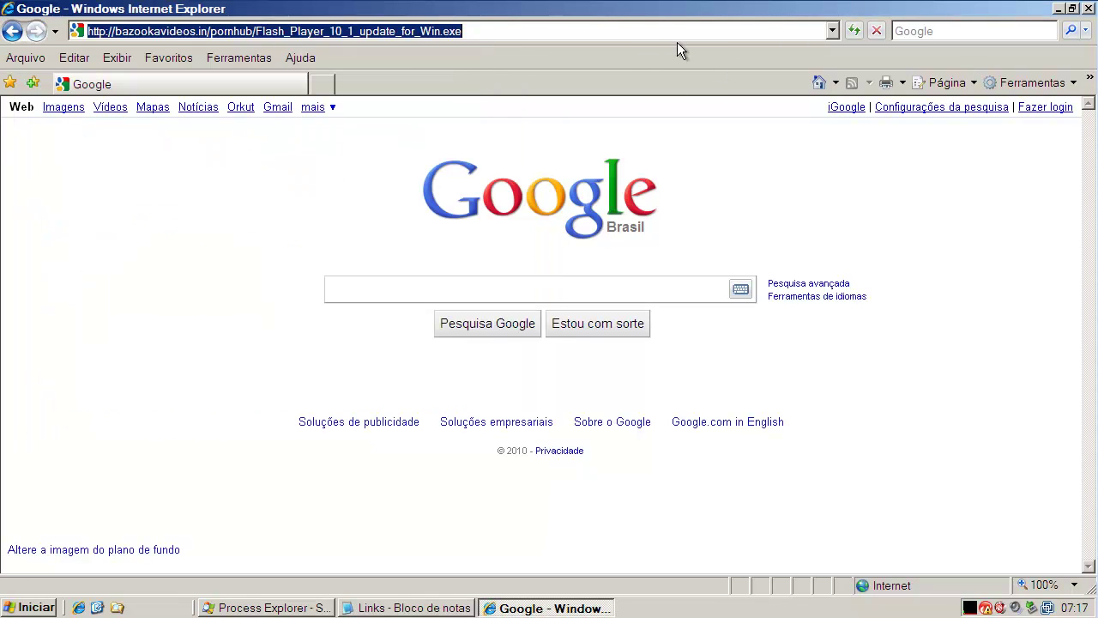
key(ctrl+v)
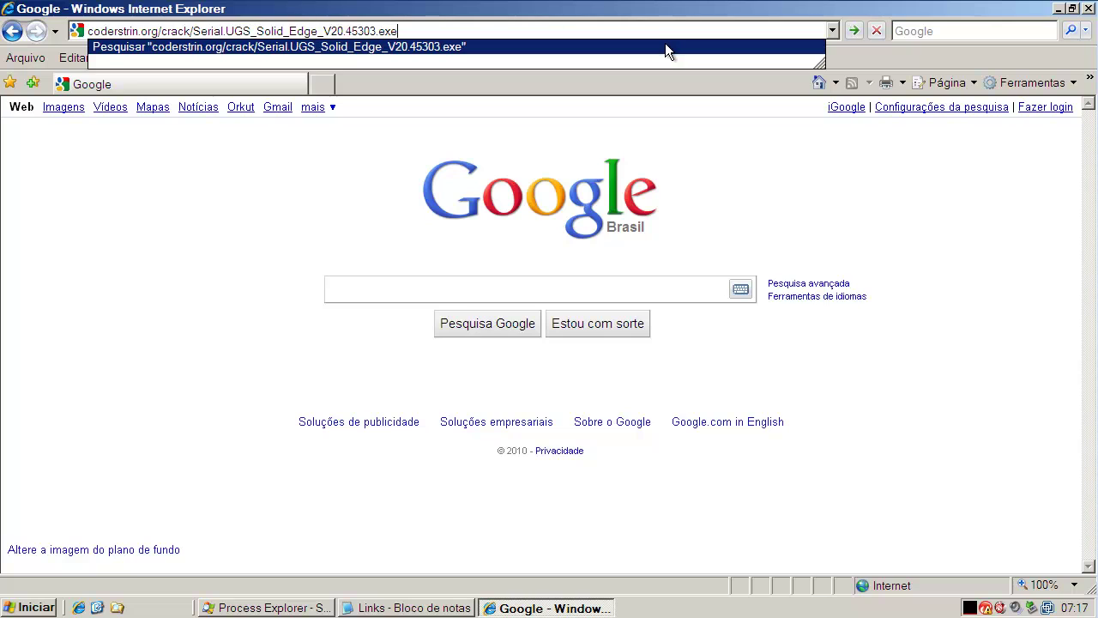
key(Return)
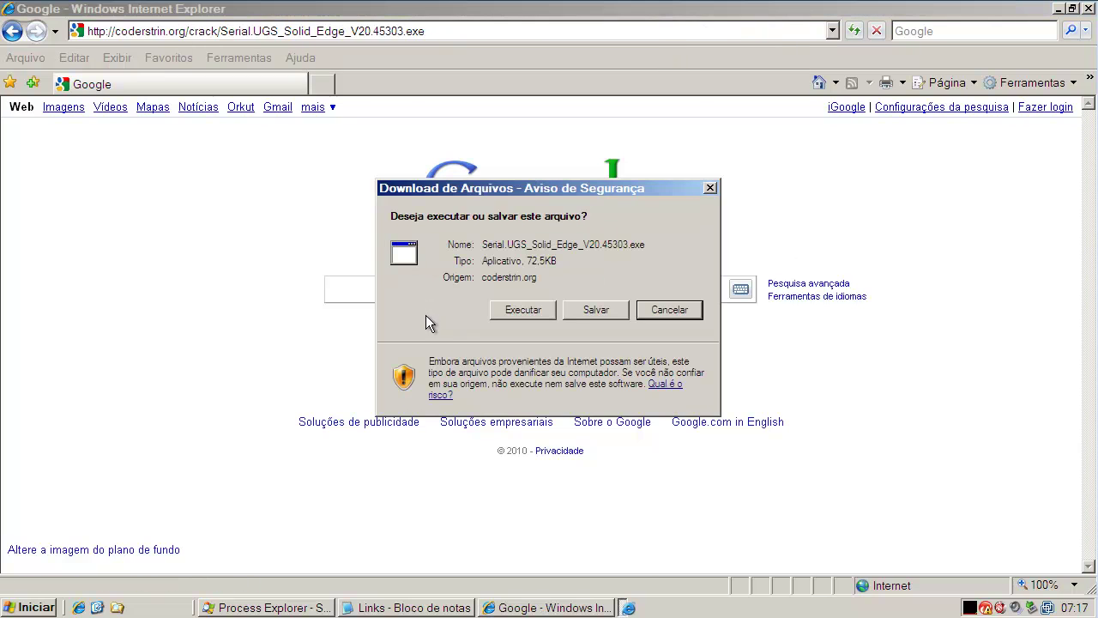
click(506, 312)
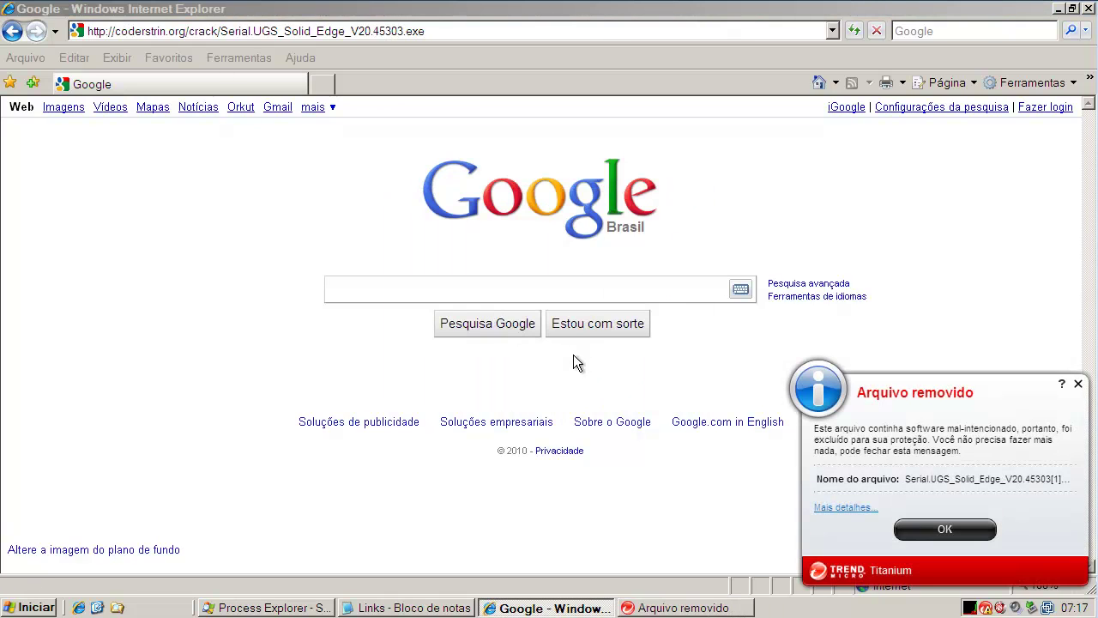
click(943, 530)
Copy mysamsungapps.net/apps/app.exe from the Links file, load it in Internet Explorer, and choose to run app.exe.
click(407, 608)
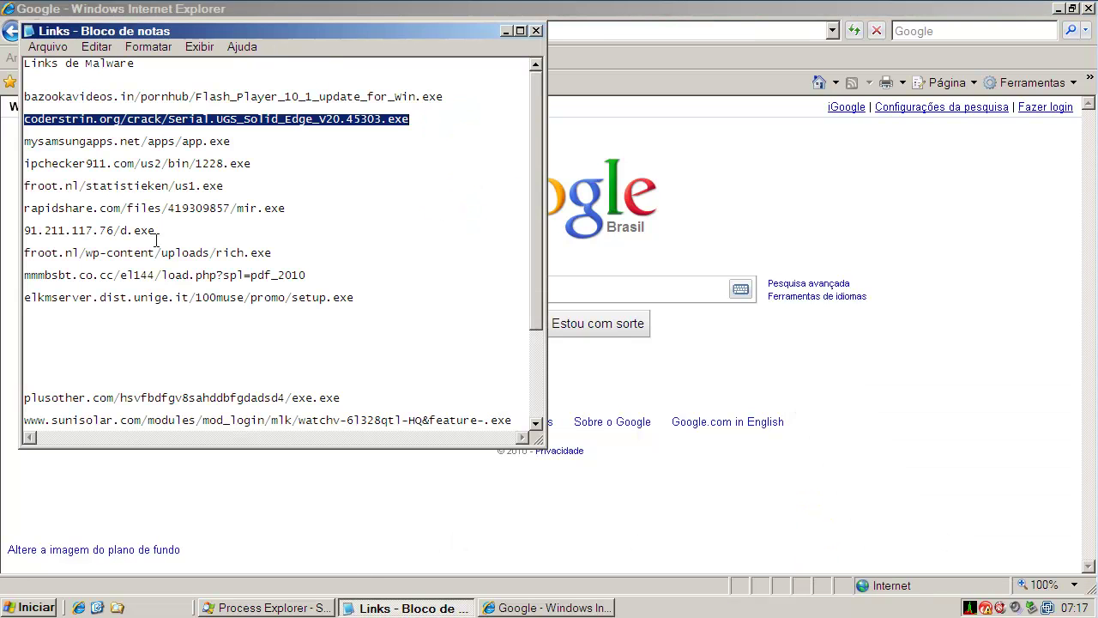
double_click(143, 141)
right_click(144, 141)
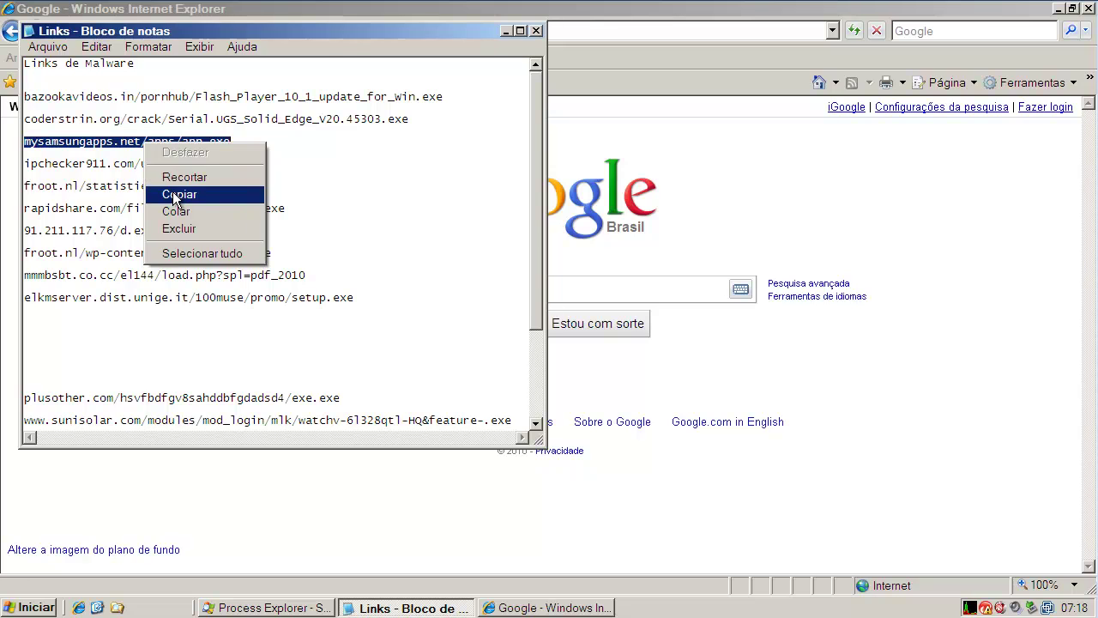
click(171, 197)
click(587, 32)
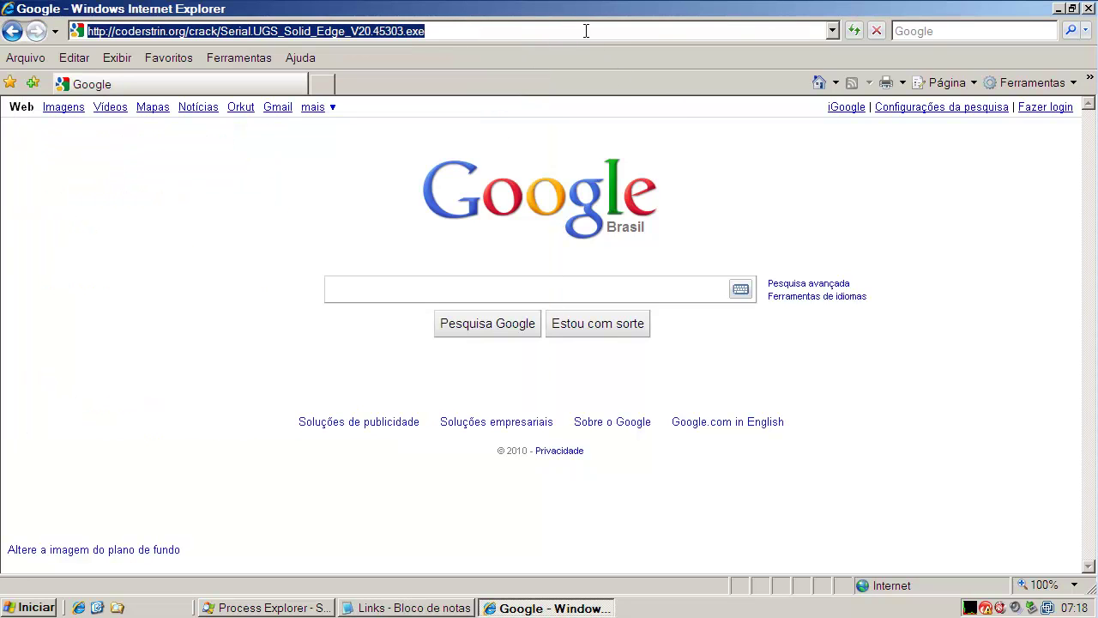
key(ctrl+v)
key(Return)
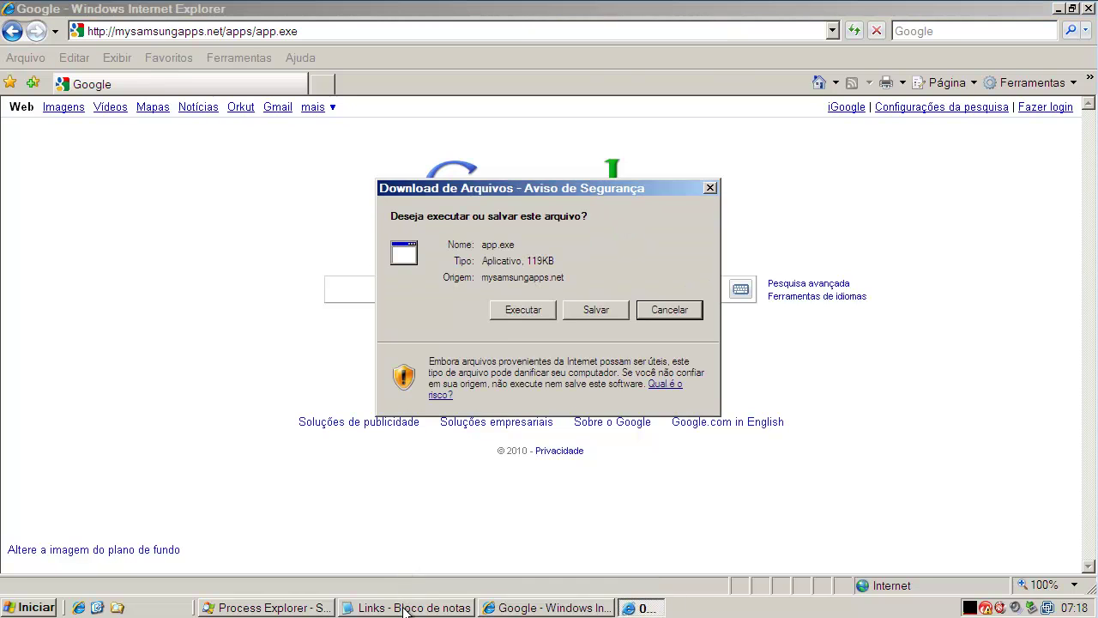
click(522, 311)
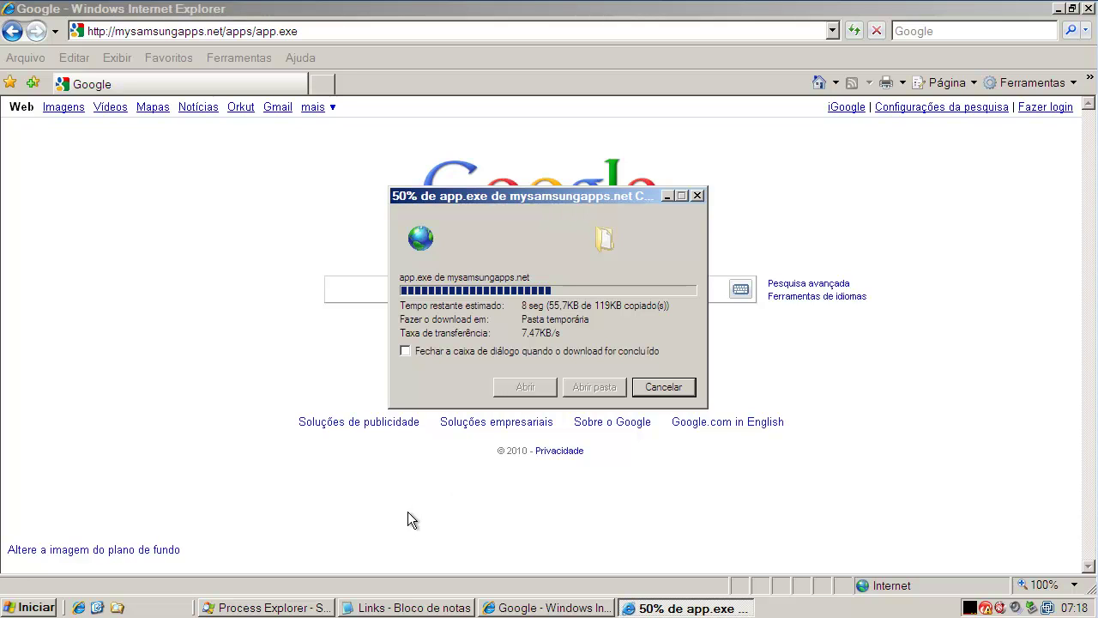
Load ipchecker911.com/us2/bin/1228.exe from the Links file in a new browser tab, run 1228.exe, and dismiss Titanium's notice.
click(435, 600)
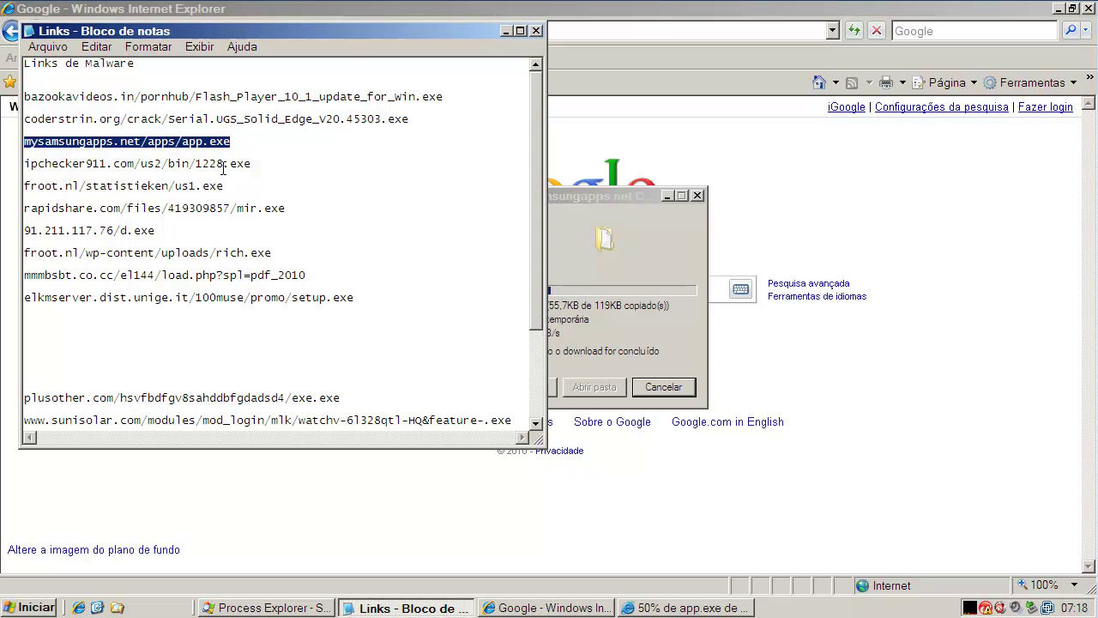
double_click(223, 165)
right_click(224, 162)
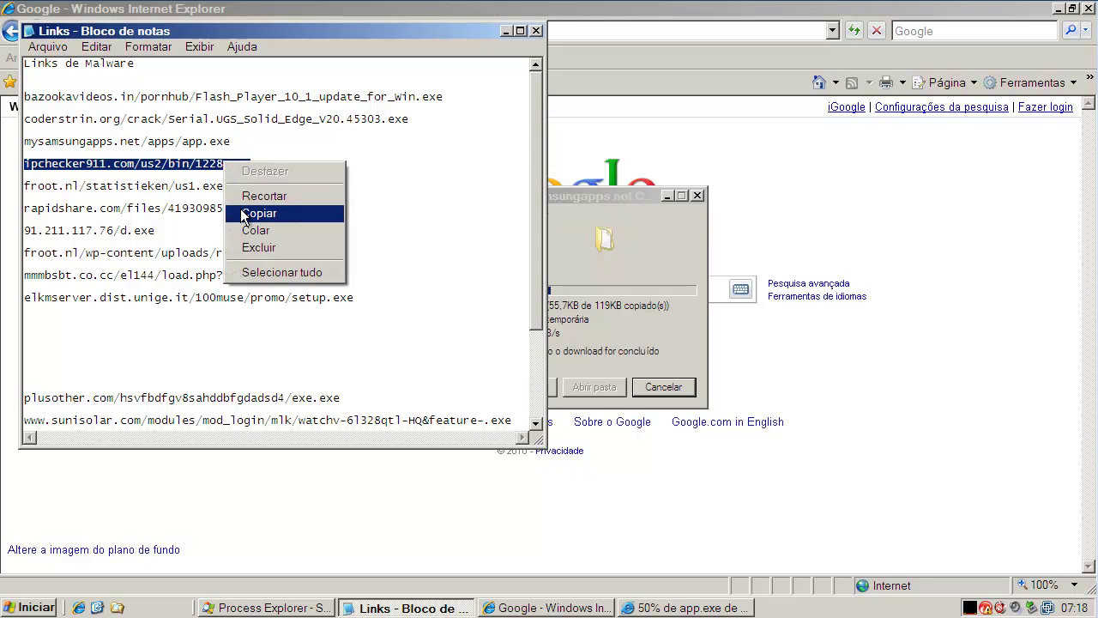
click(249, 214)
click(505, 31)
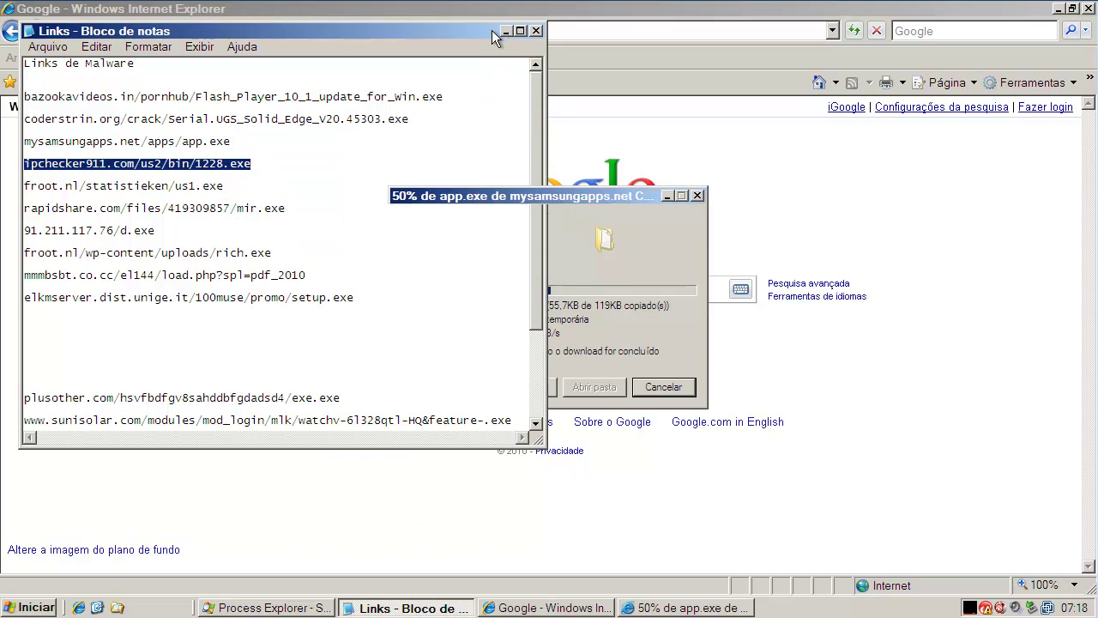
click(321, 84)
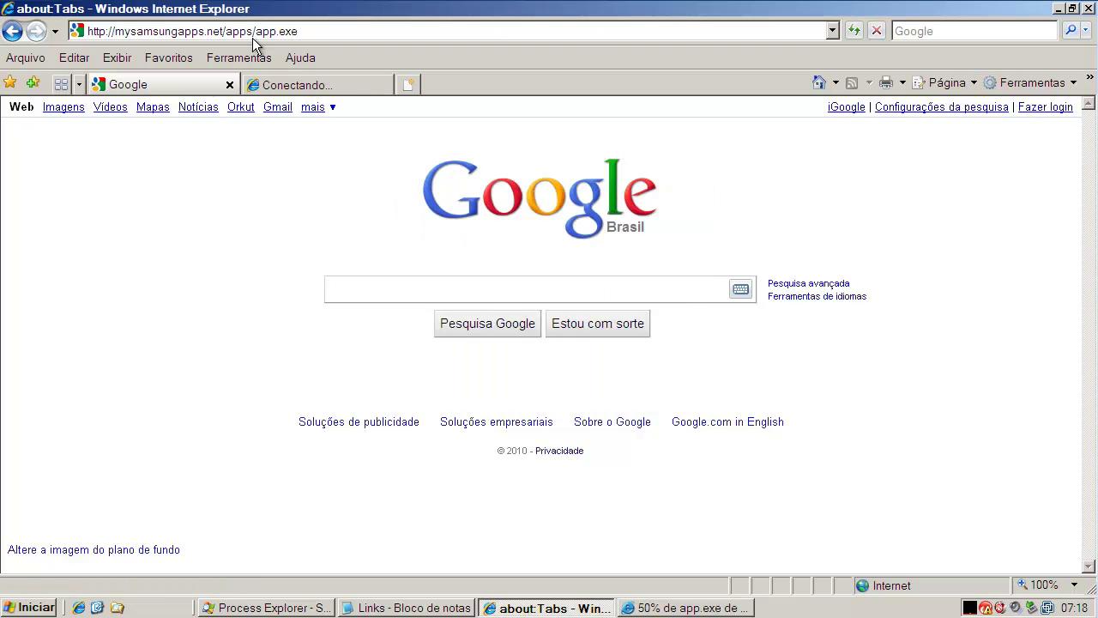
key(ctrl+v)
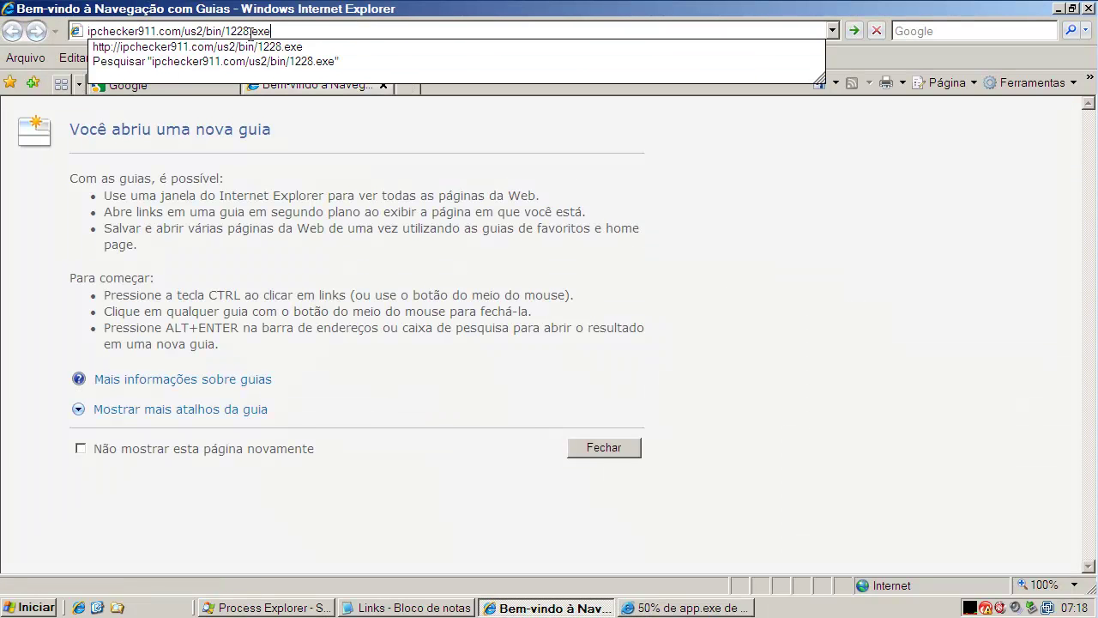
key(Return)
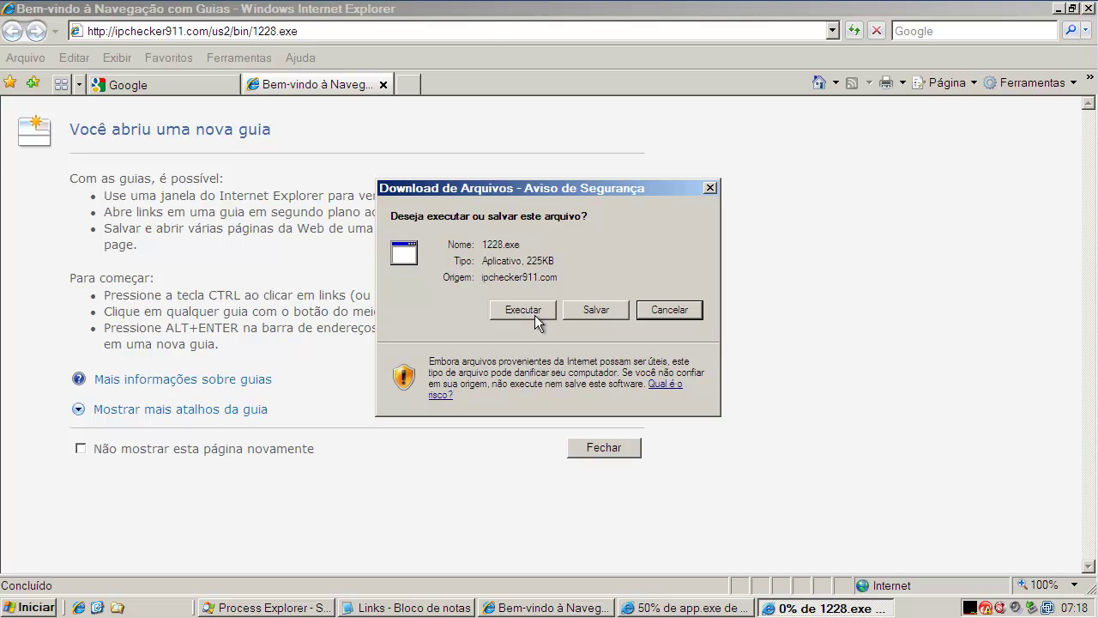
click(535, 315)
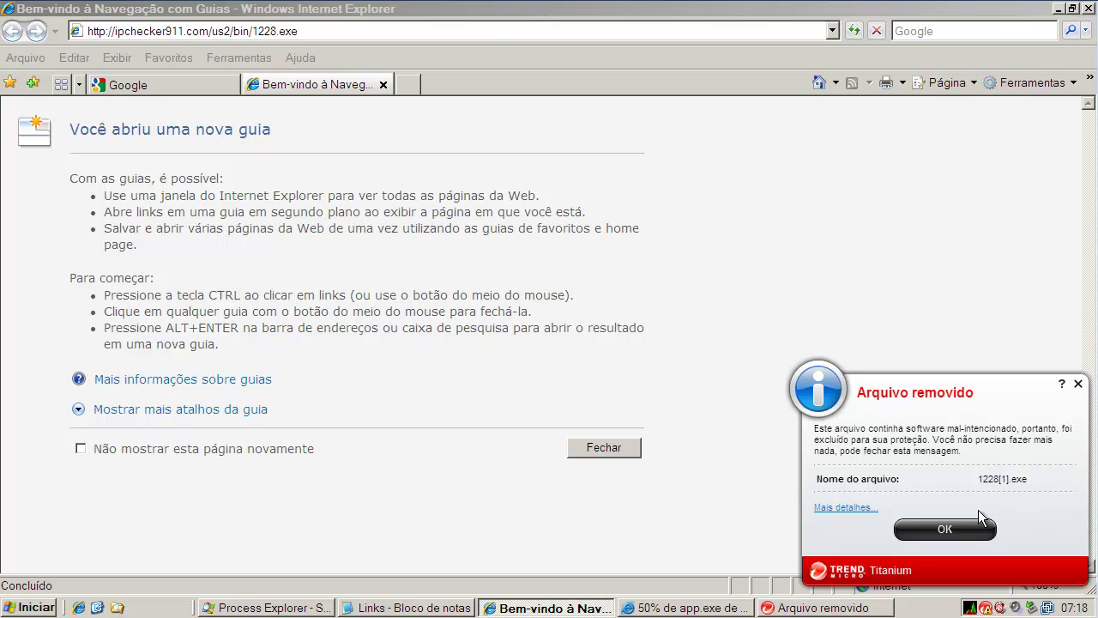
click(964, 532)
Copy the mysamsungapps.net/apps/app.exe link again from the Links file and cancel the pending app.exe download.
click(690, 605)
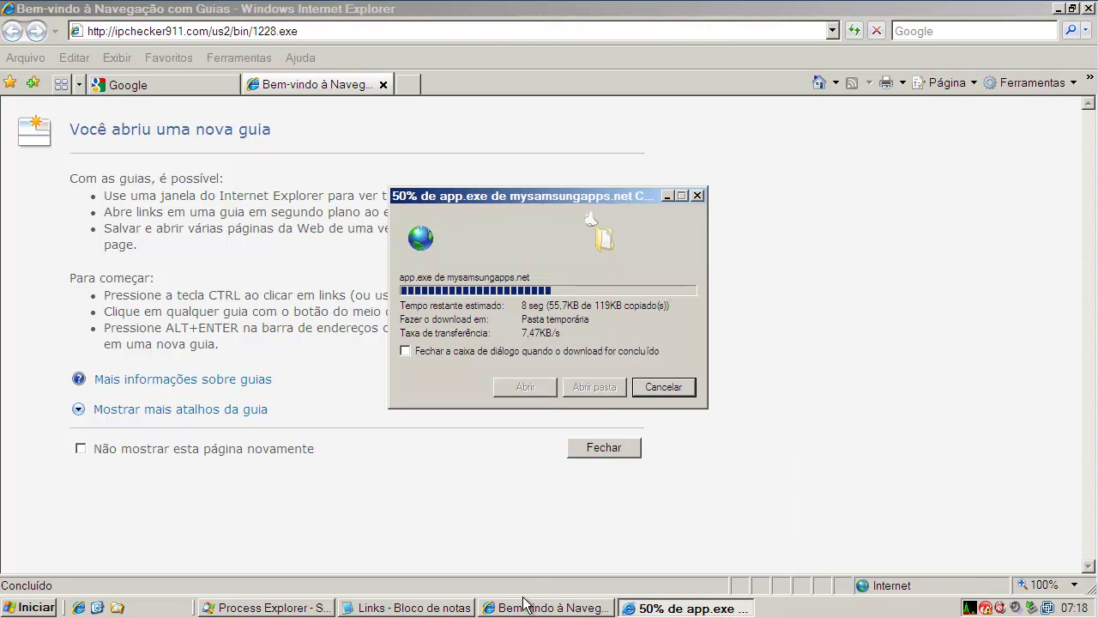
click(446, 607)
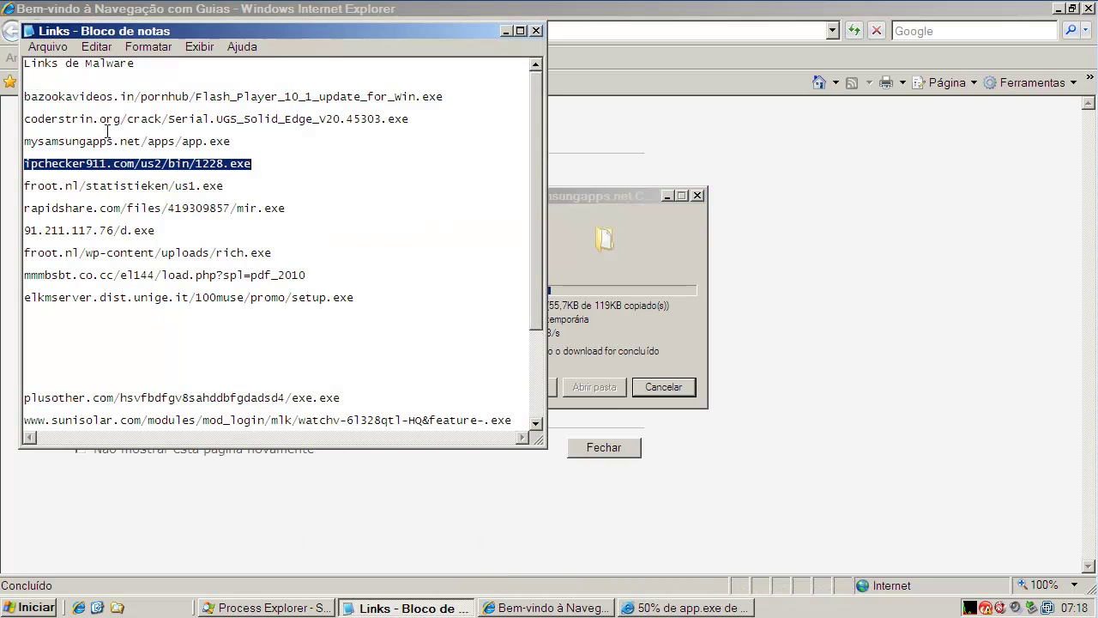
drag(232, 140, 30, 135)
right_click(31, 137)
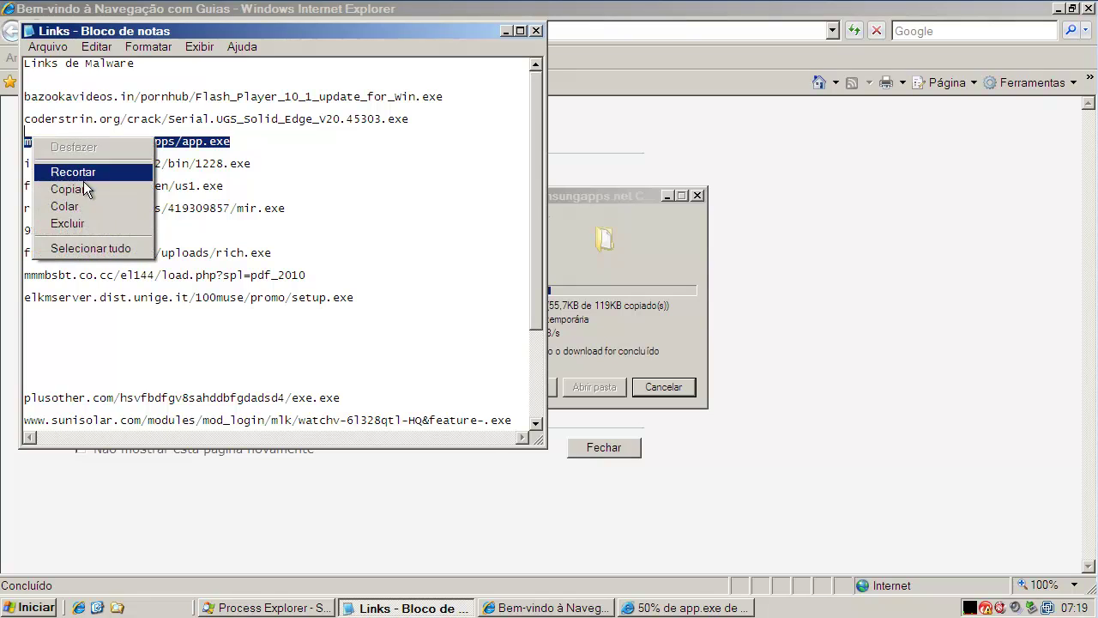
click(83, 186)
click(506, 31)
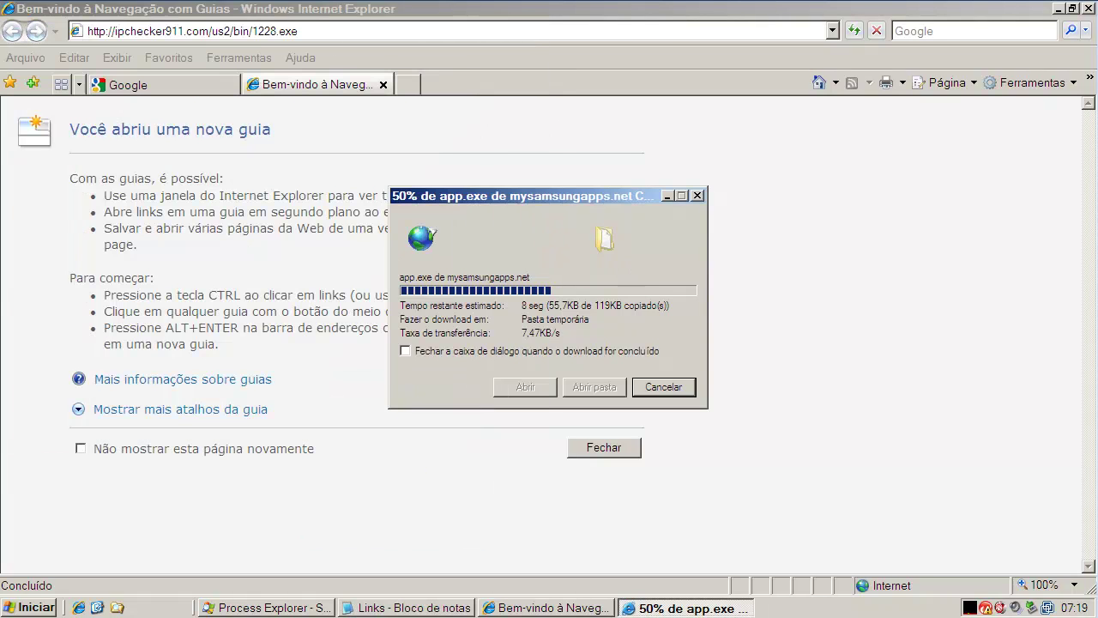
click(659, 385)
Clear the address in the second browser tab and close that tab.
click(309, 31)
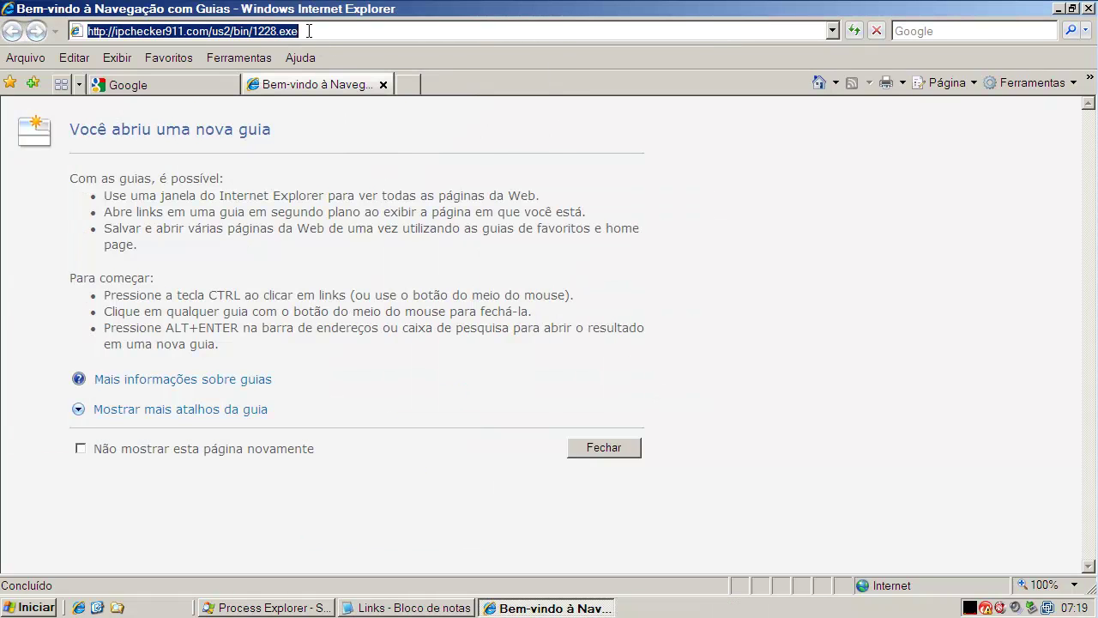
key(BackSpace)
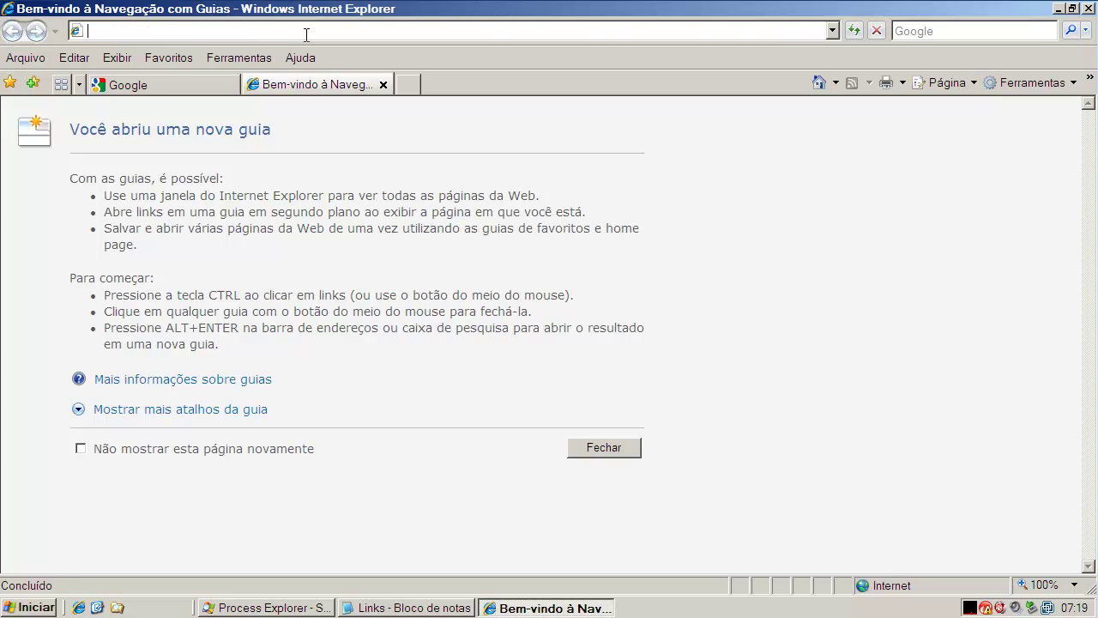
click(382, 84)
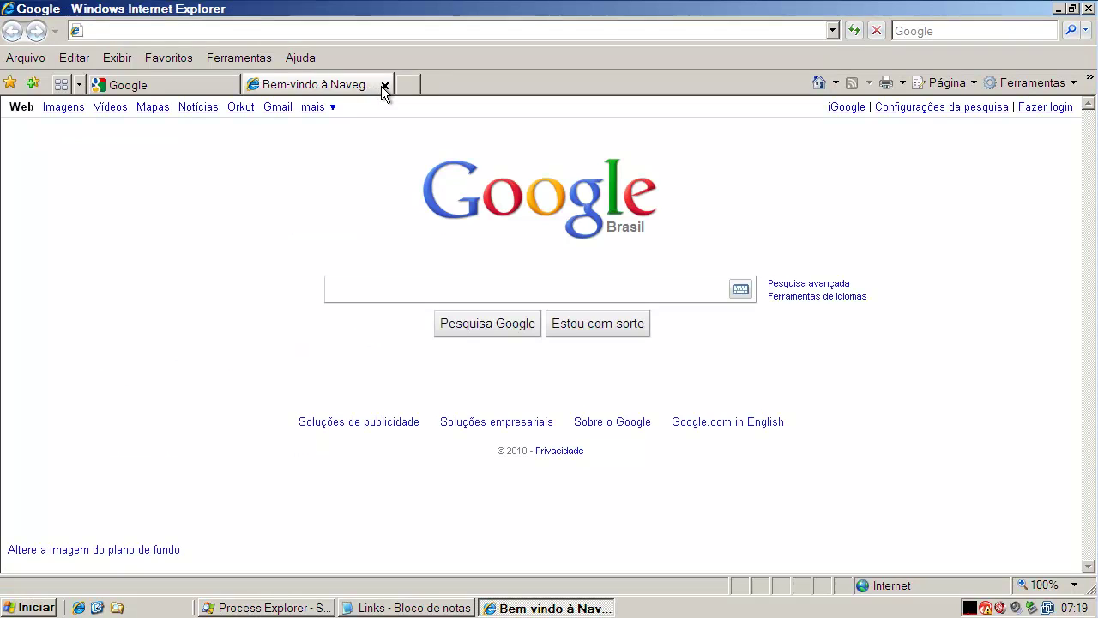
Clear the Google tab's address and try to paste the copied link in its place.
click(210, 32)
key(BackSpace)
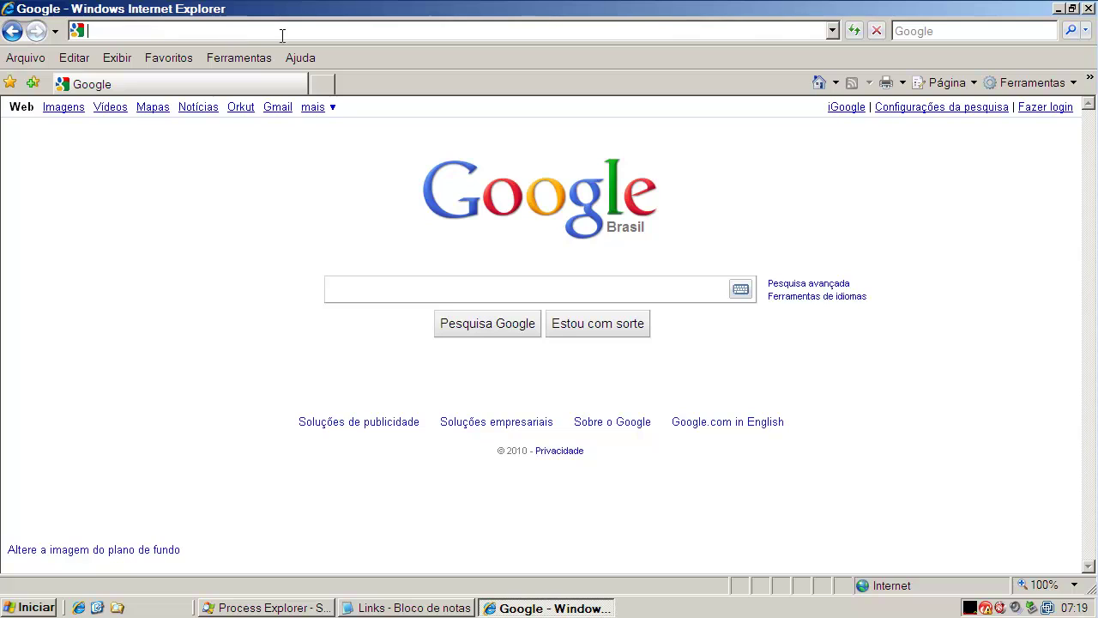
right_click(270, 33)
click(305, 103)
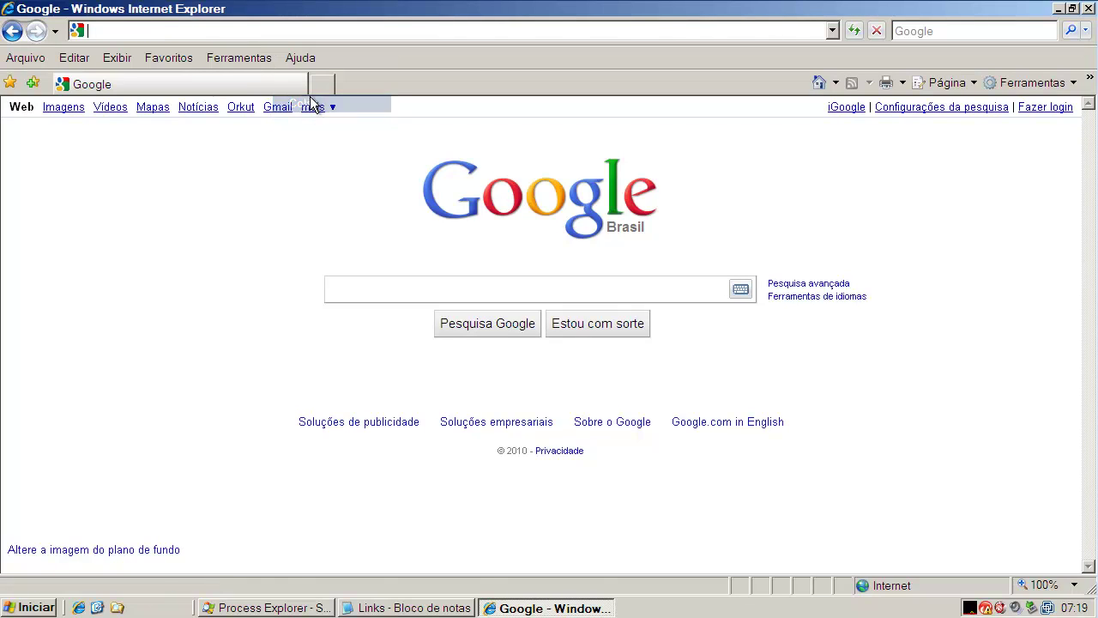
right_click(277, 30)
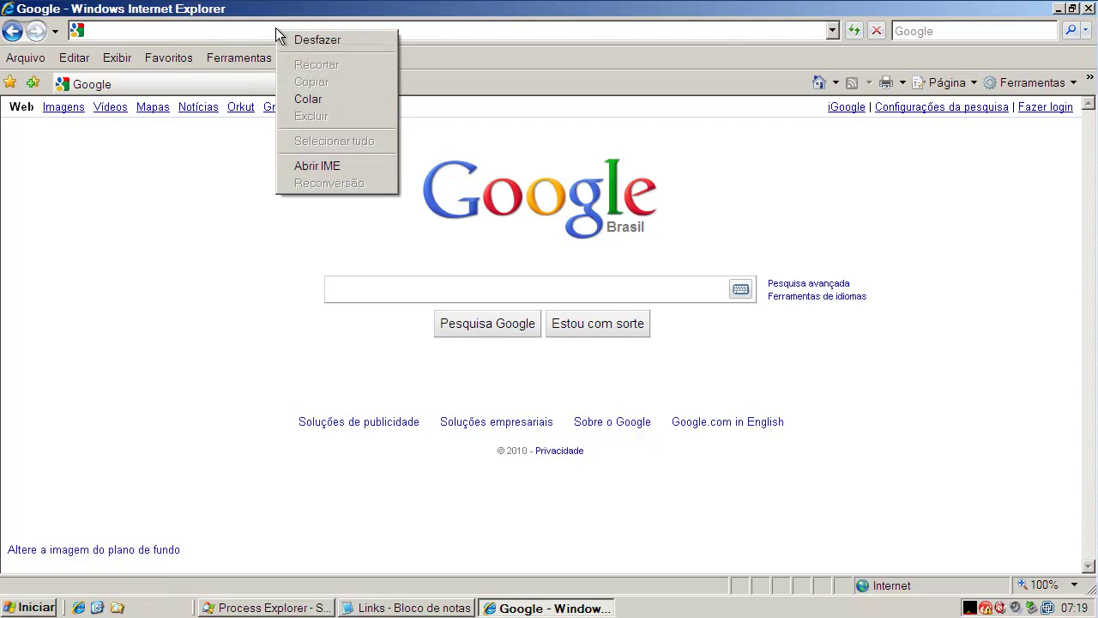
click(314, 97)
Recopy the mysamsungapps.net/apps/app.exe link from the Links file, try to paste it as the browser address, and close the browser.
click(407, 607)
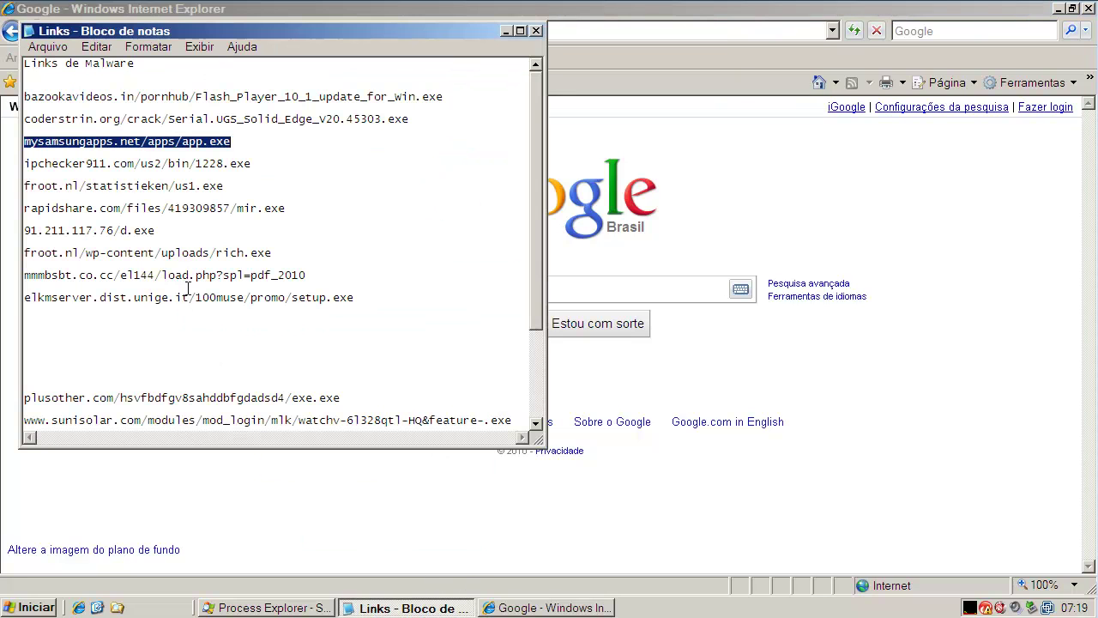
right_click(178, 144)
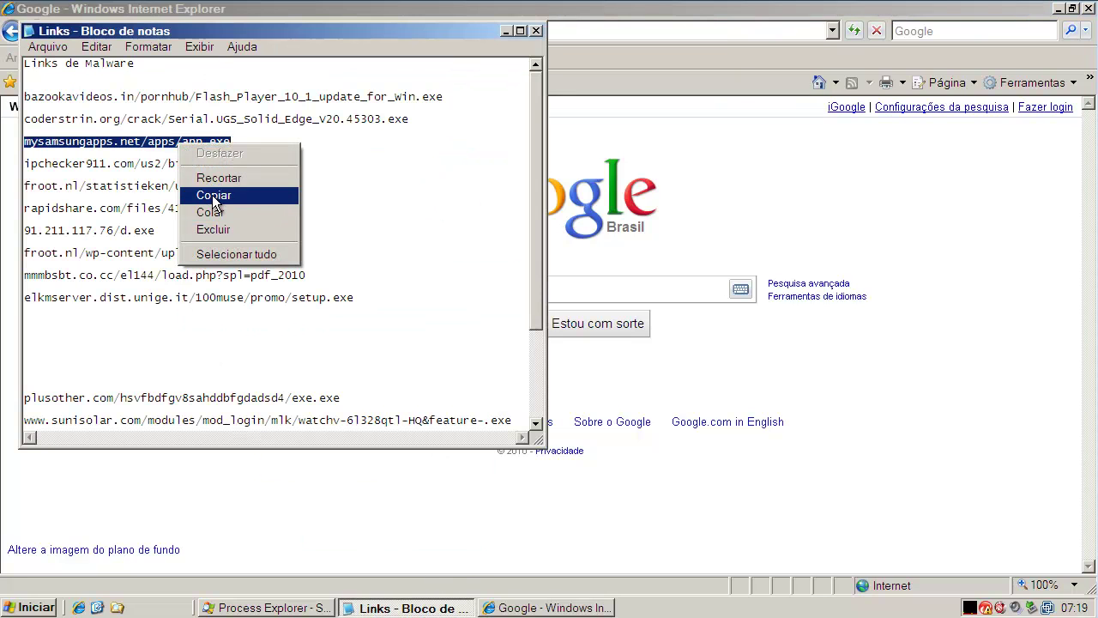
click(215, 195)
click(317, 9)
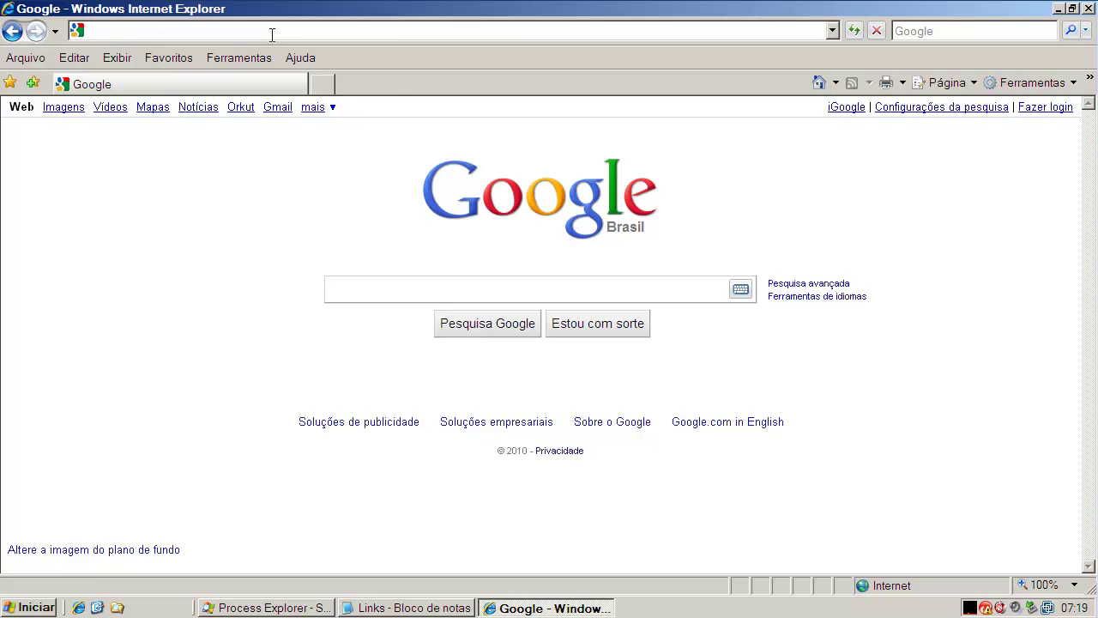
right_click(272, 33)
click(305, 104)
click(1087, 8)
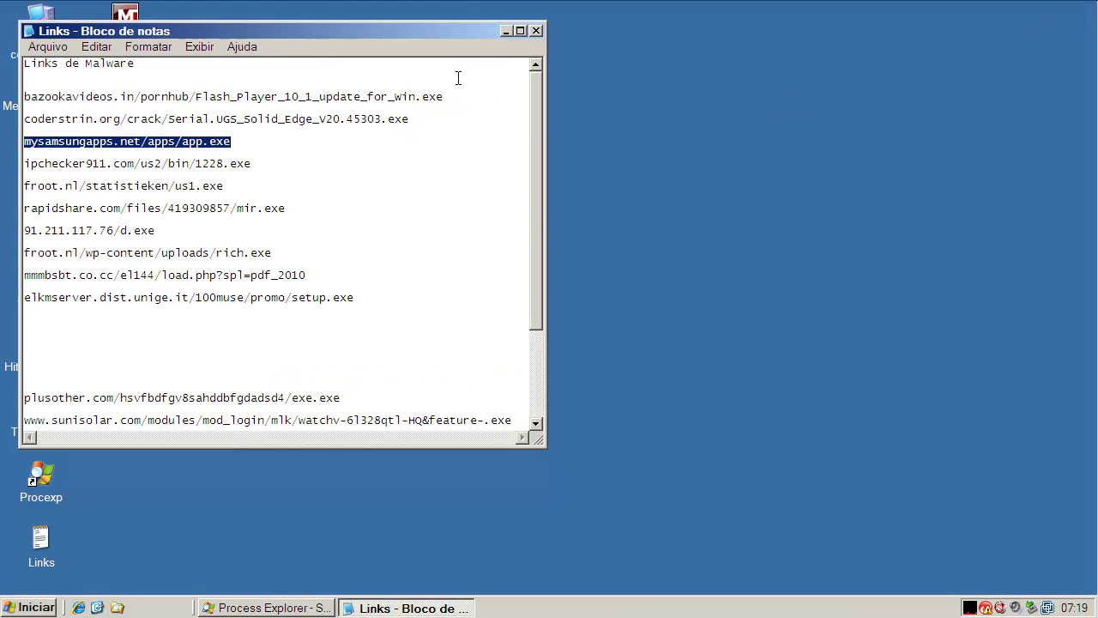
click(505, 31)
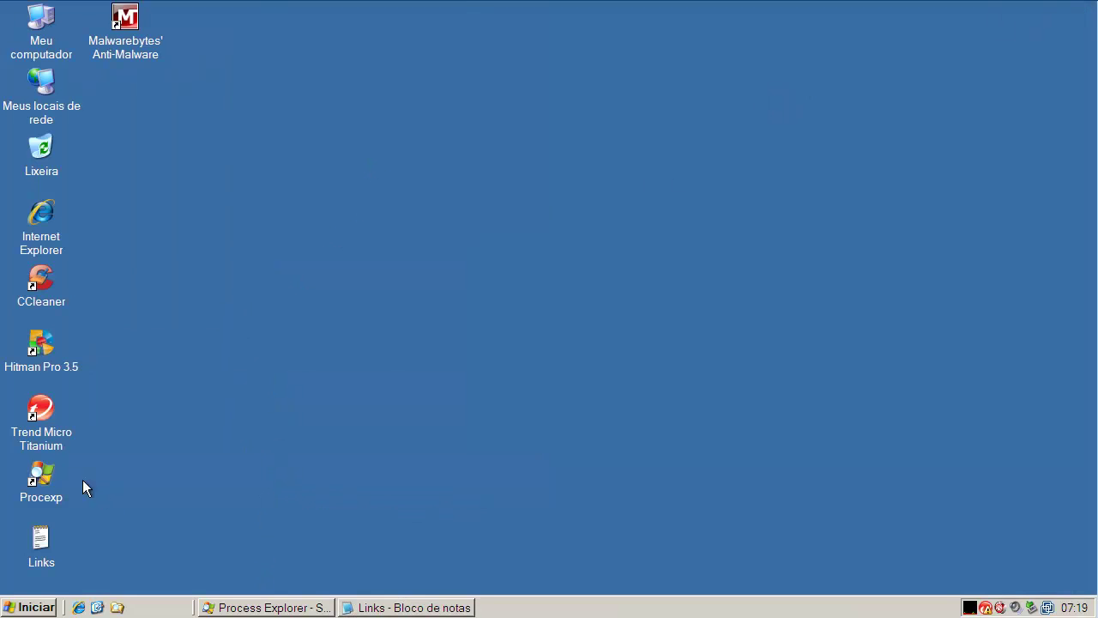
Reopen Internet Explorer, try to paste the copied link into the address and the Google search box, and close the browser.
click(51, 218)
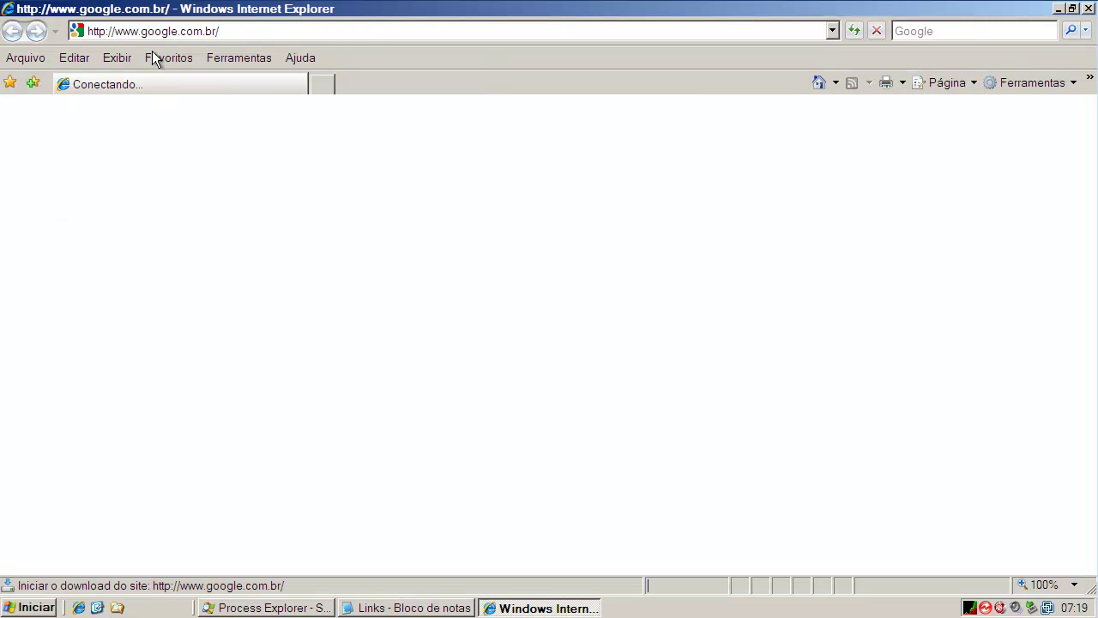
click(157, 32)
right_click(159, 33)
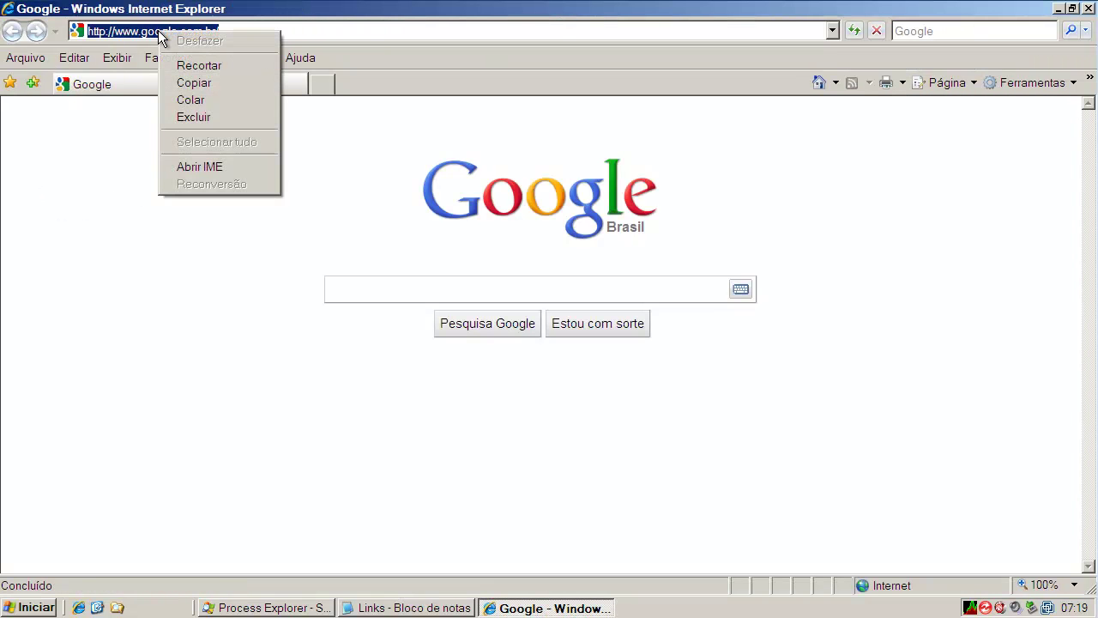
click(198, 99)
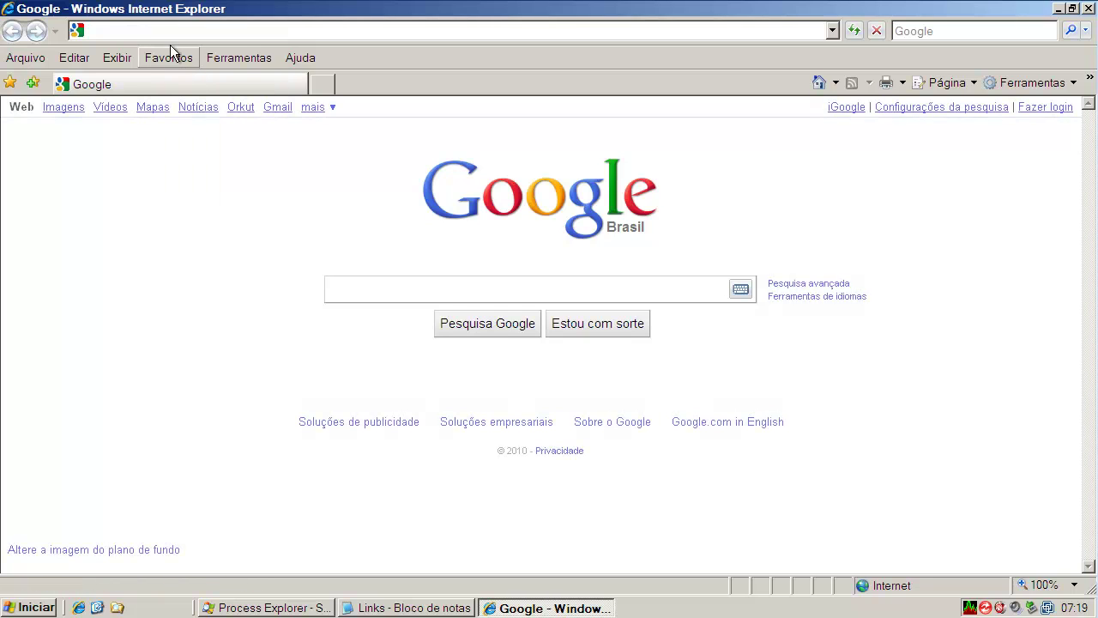
click(395, 286)
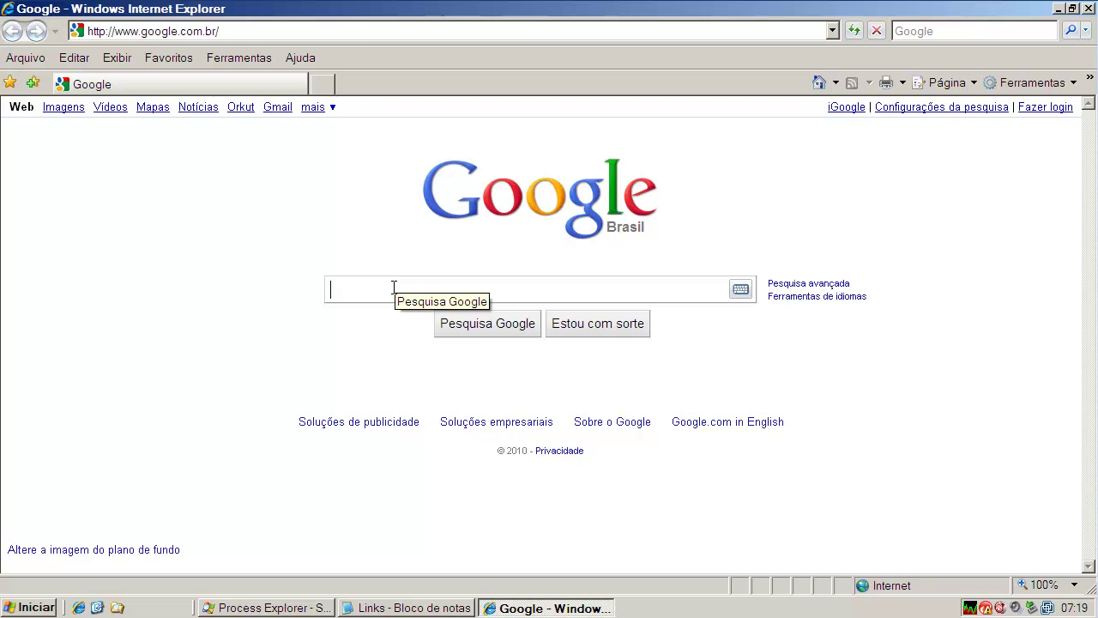
right_click(394, 287)
click(422, 355)
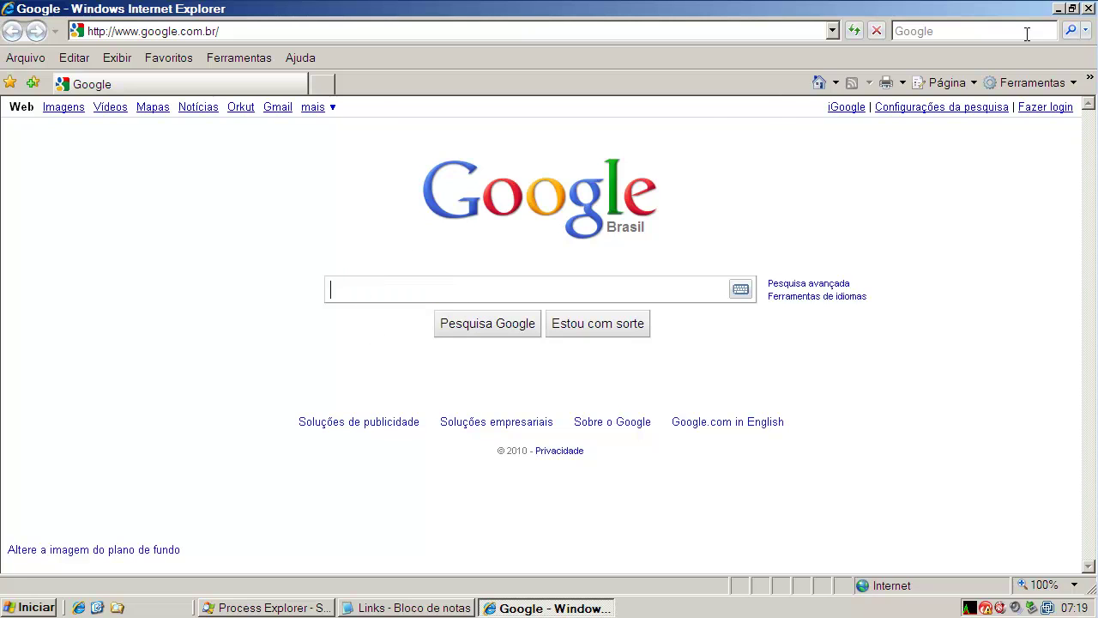
click(1088, 9)
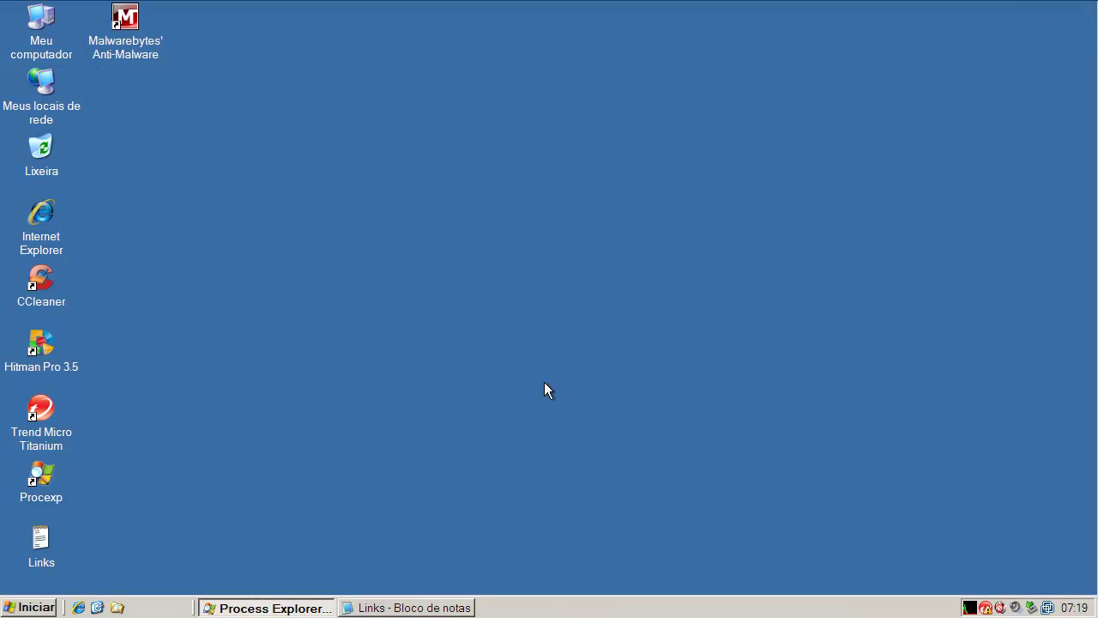
Copy the froot.nl/statistieken/us1.exe link from the Links file and check the running processes in Process Explorer.
click(408, 609)
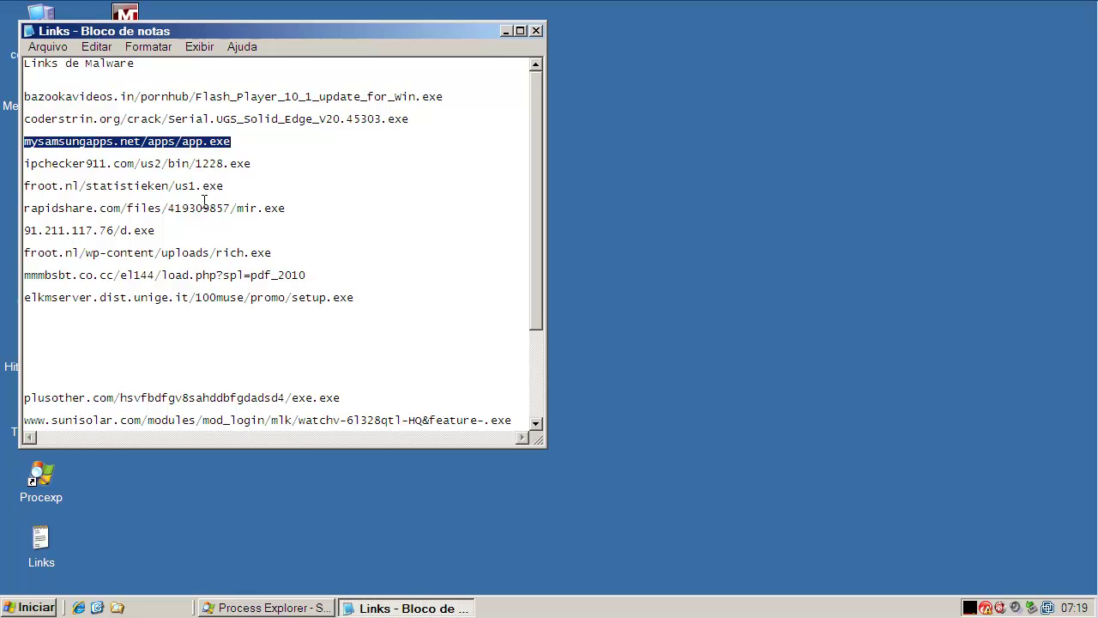
drag(228, 187, 25, 183)
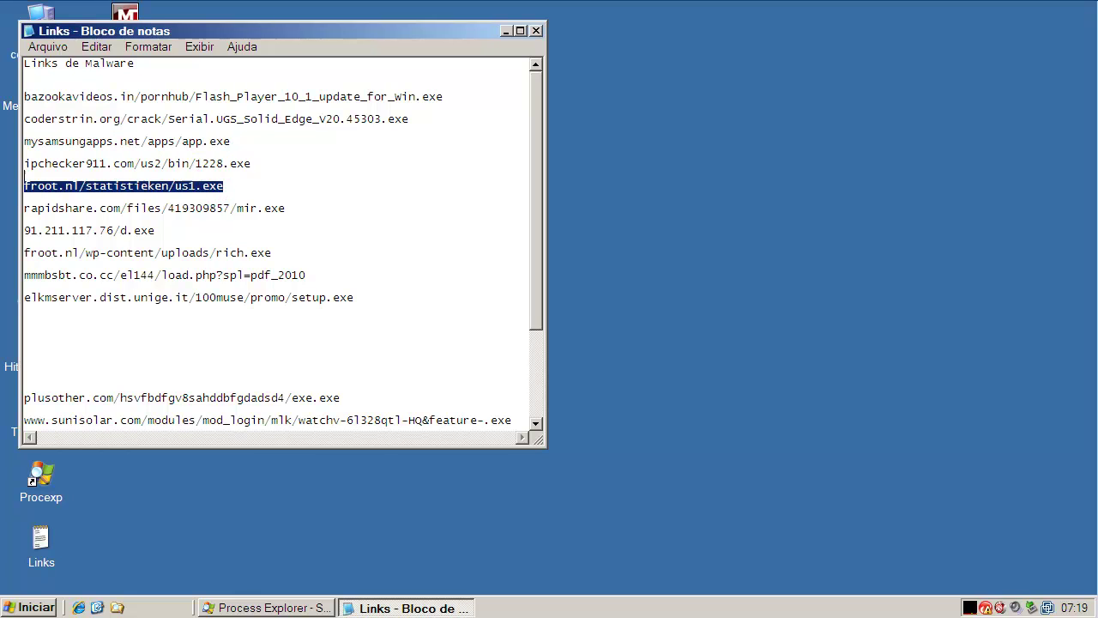
right_click(67, 190)
click(129, 243)
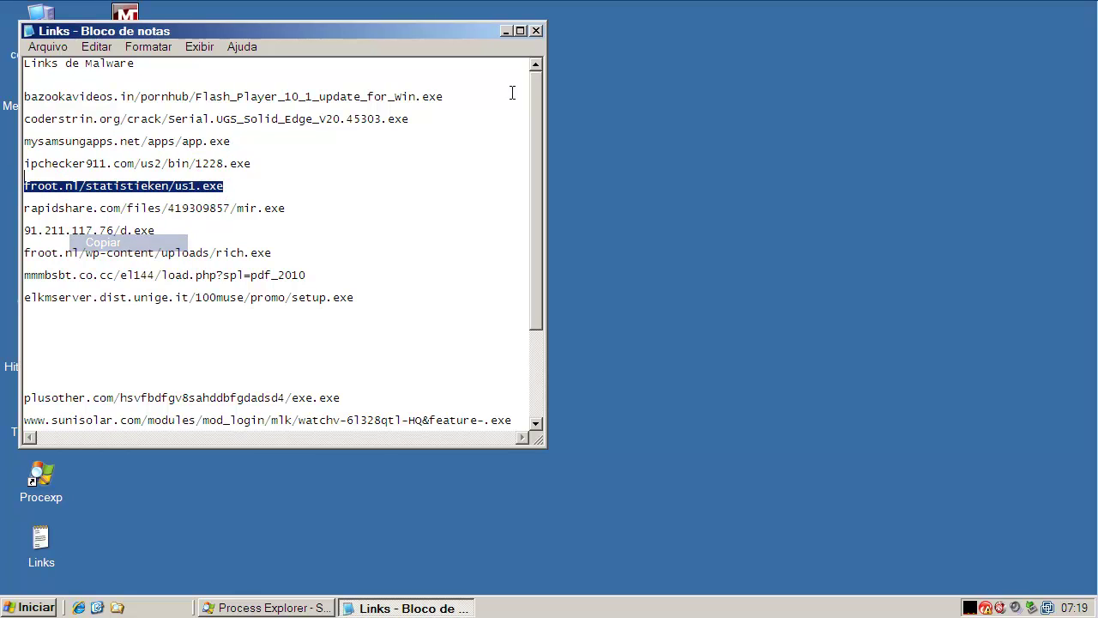
click(506, 32)
click(266, 607)
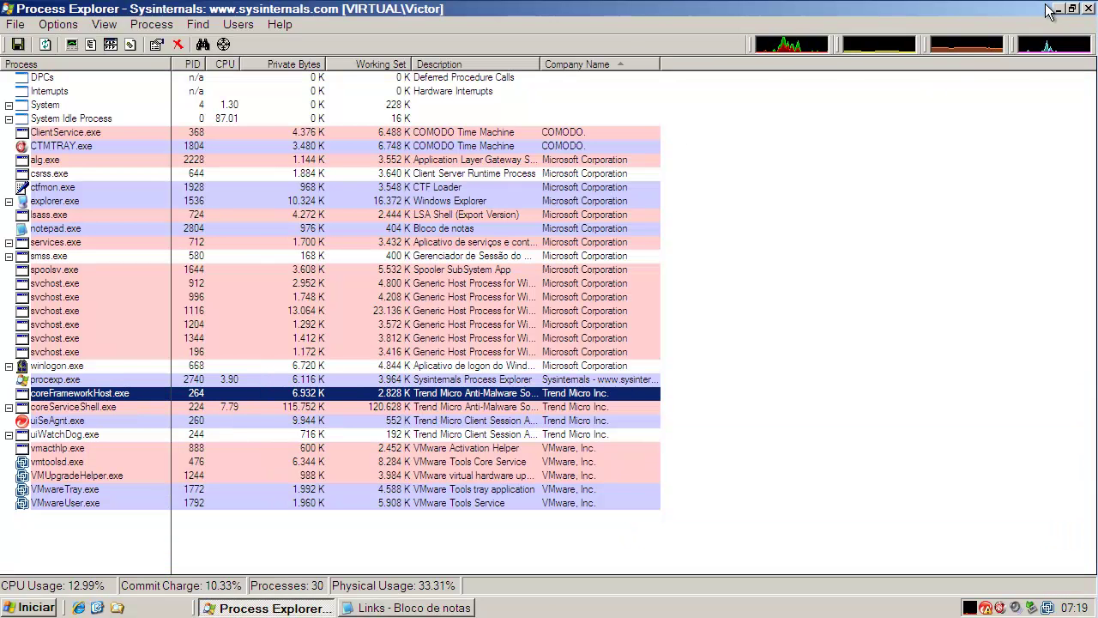
click(1059, 9)
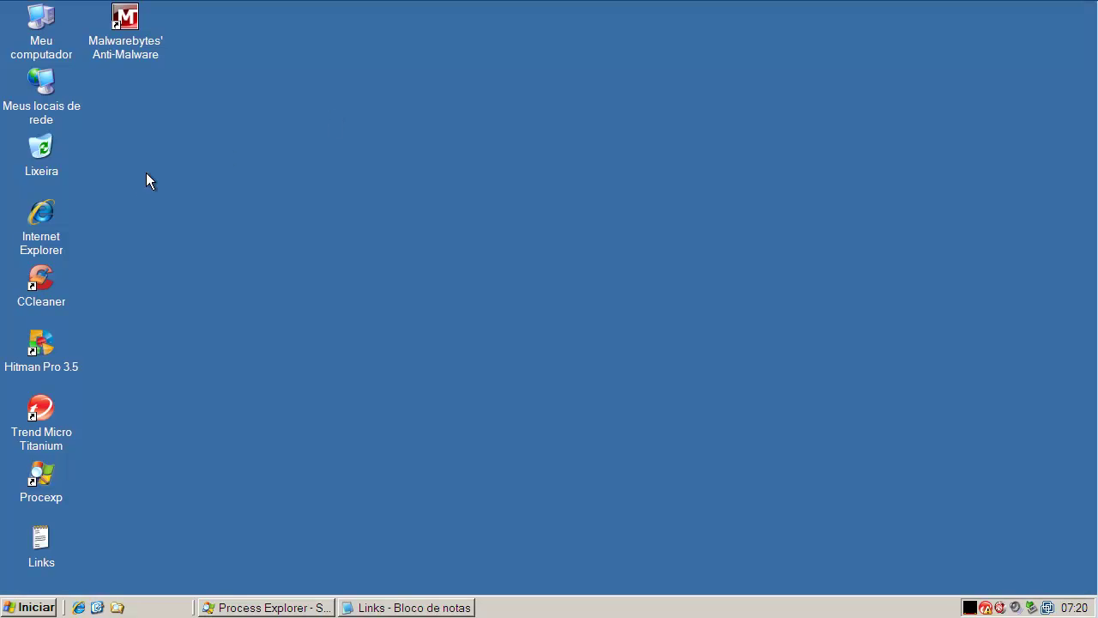
Start Internet Explorer again, try twice to replace the Google address with the copied us1.exe link, and close the browser.
double_click(41, 215)
click(126, 32)
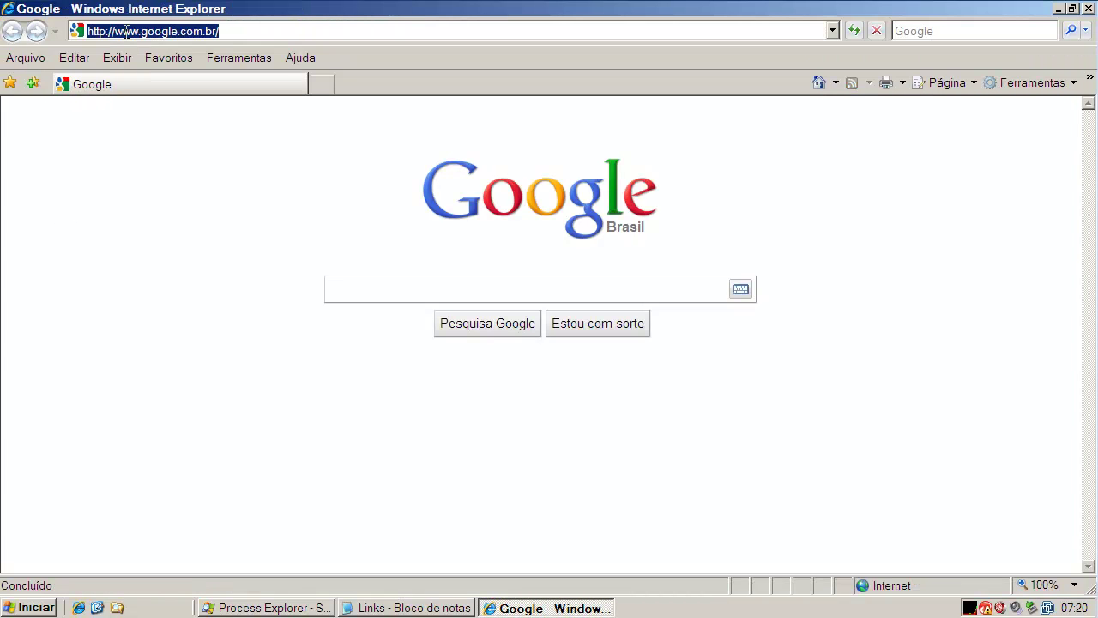
right_click(127, 32)
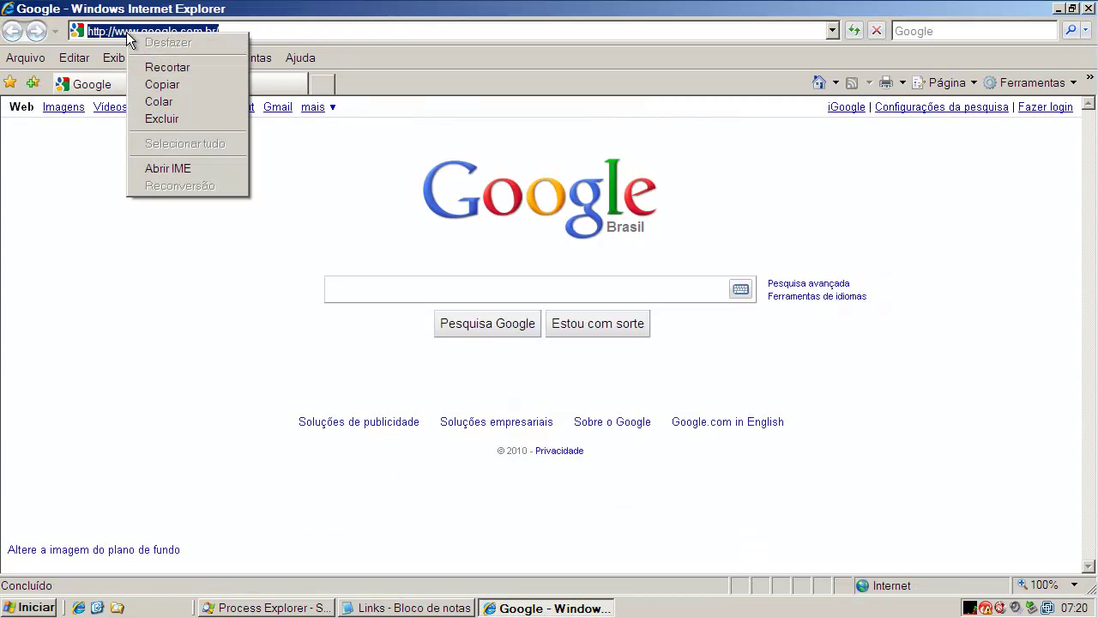
click(157, 100)
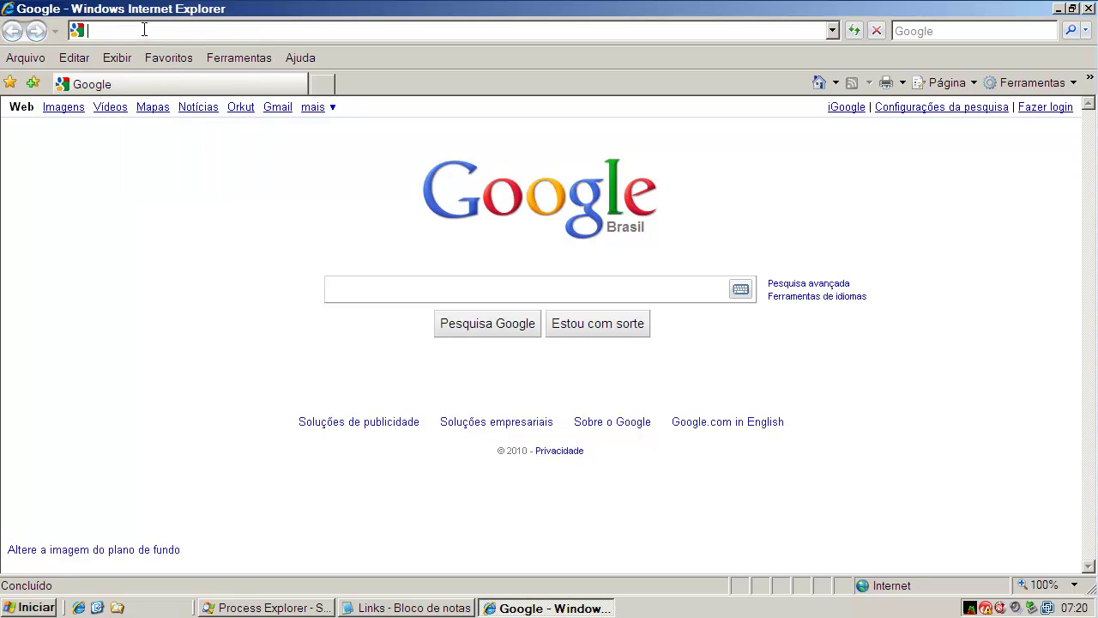
right_click(144, 29)
click(173, 94)
click(1088, 9)
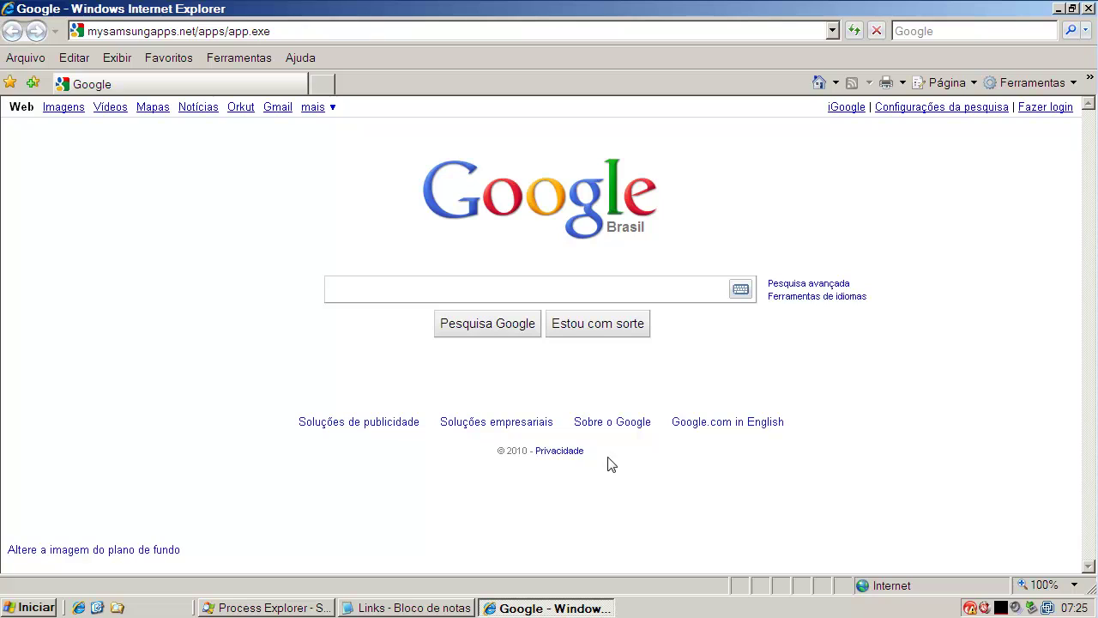
Load the mysamsungapps.net/apps/app.exe address, run app.exe, and dismiss Titanium's notice.
click(329, 32)
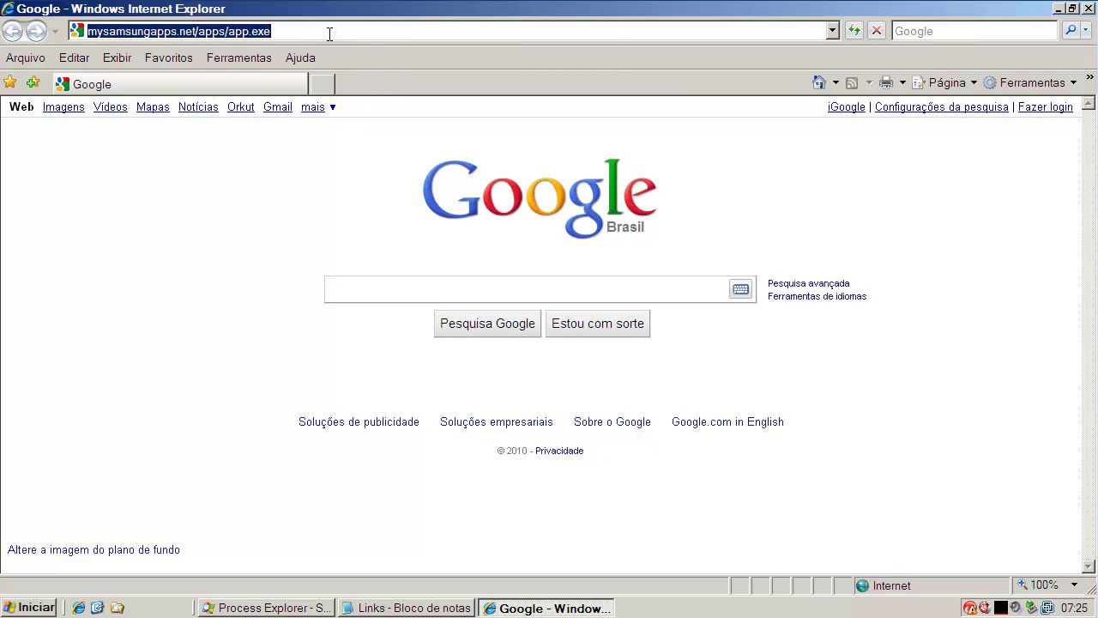
key(Return)
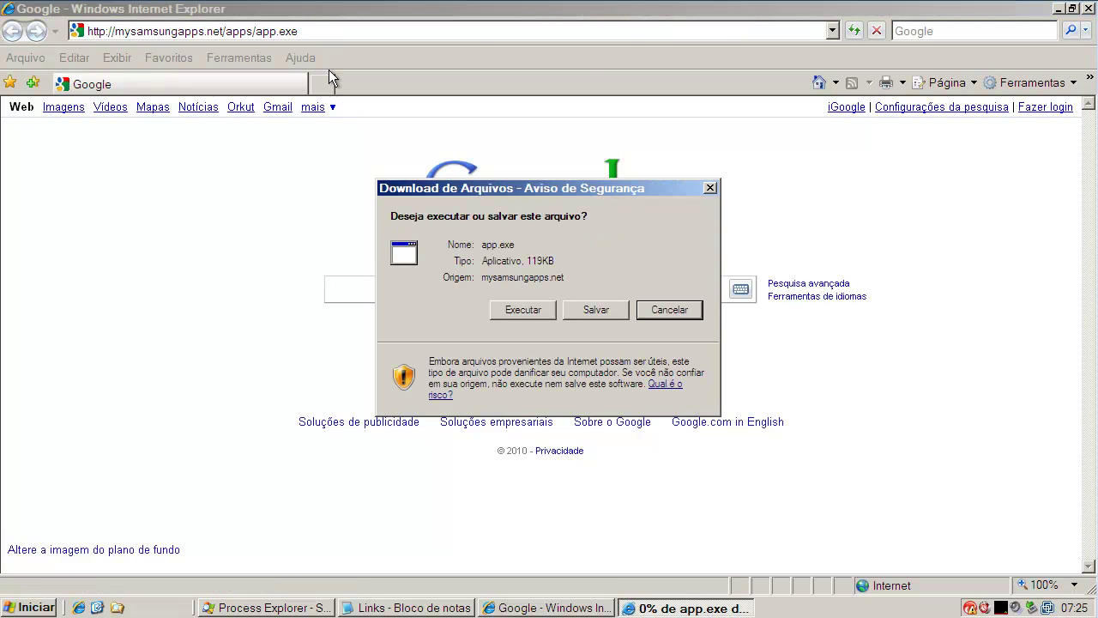
click(548, 313)
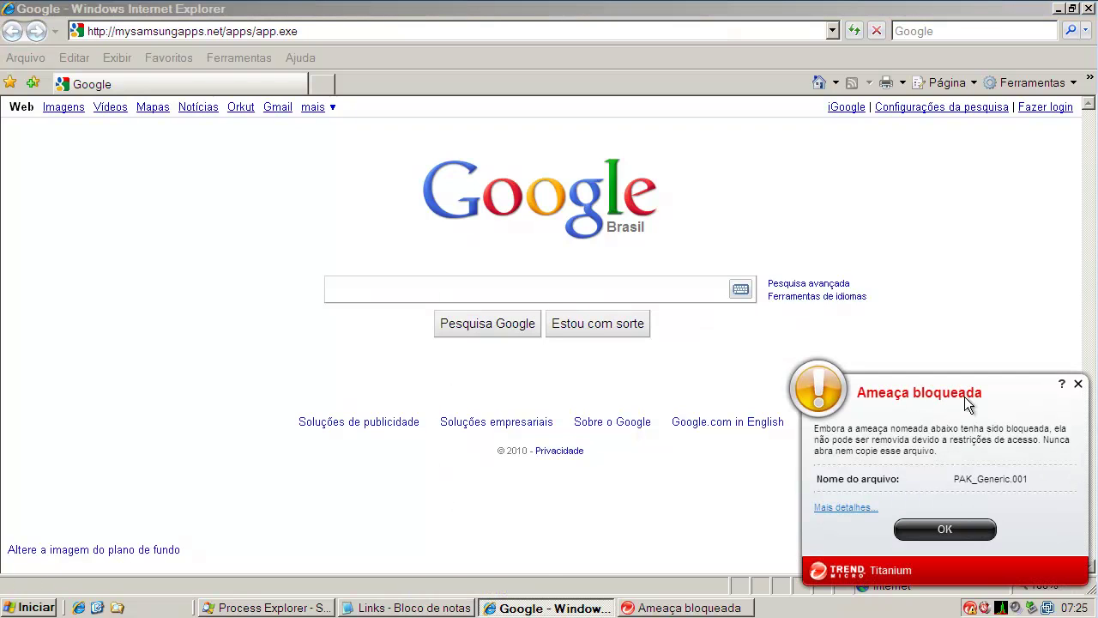
click(949, 529)
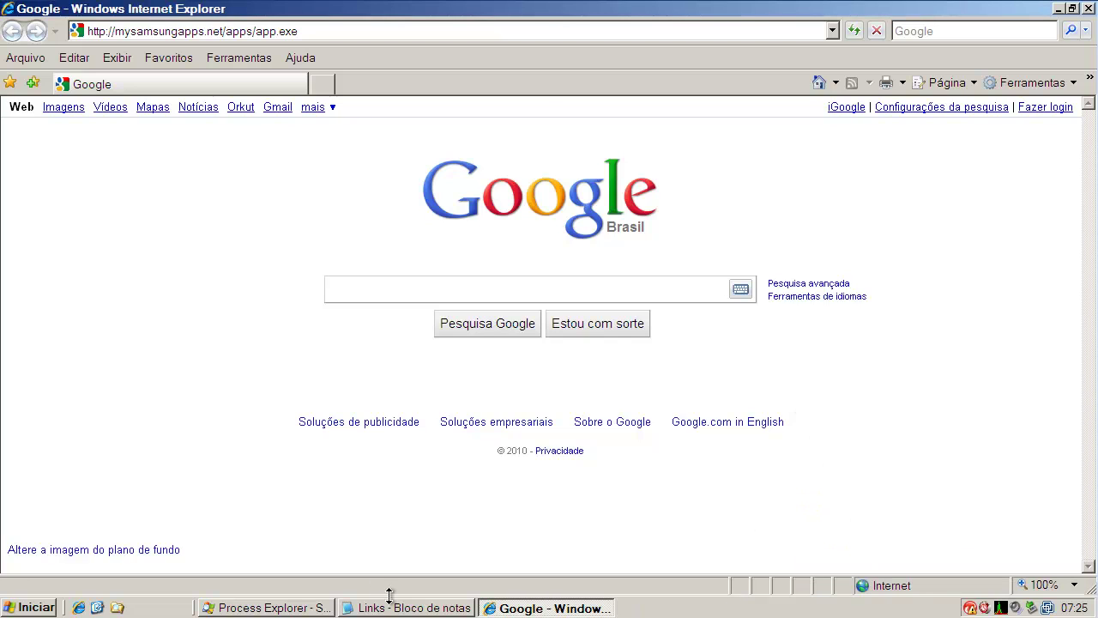
Load froot.nl/statistieken/us1.exe from the Links file in the browser, run us1.exe, and dismiss Titanium's notice.
click(403, 607)
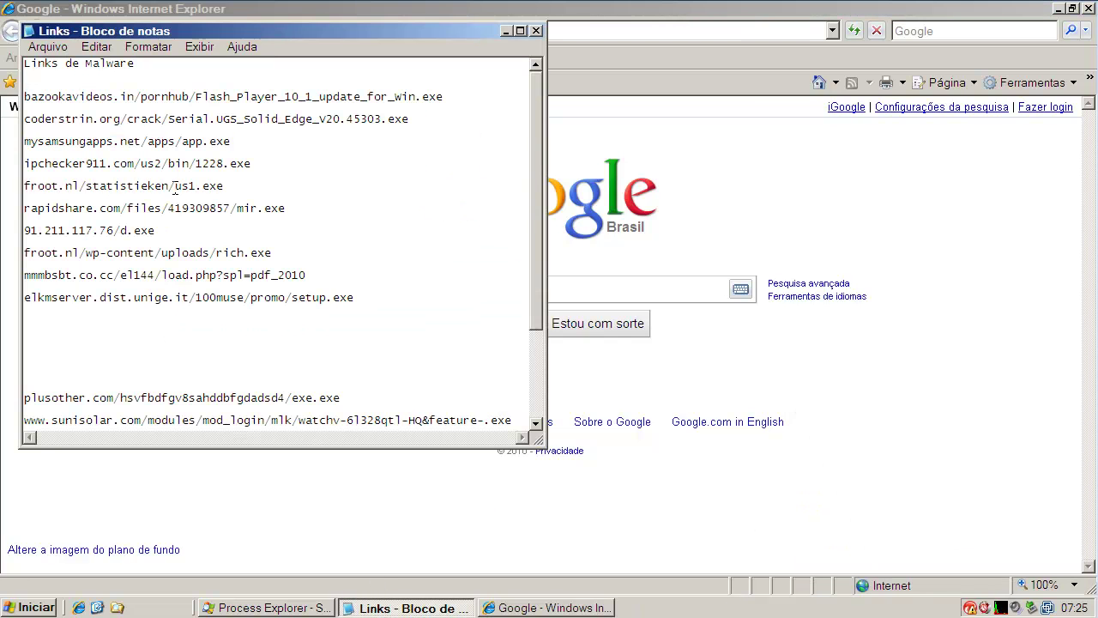
double_click(175, 187)
right_click(176, 187)
click(247, 239)
click(714, 148)
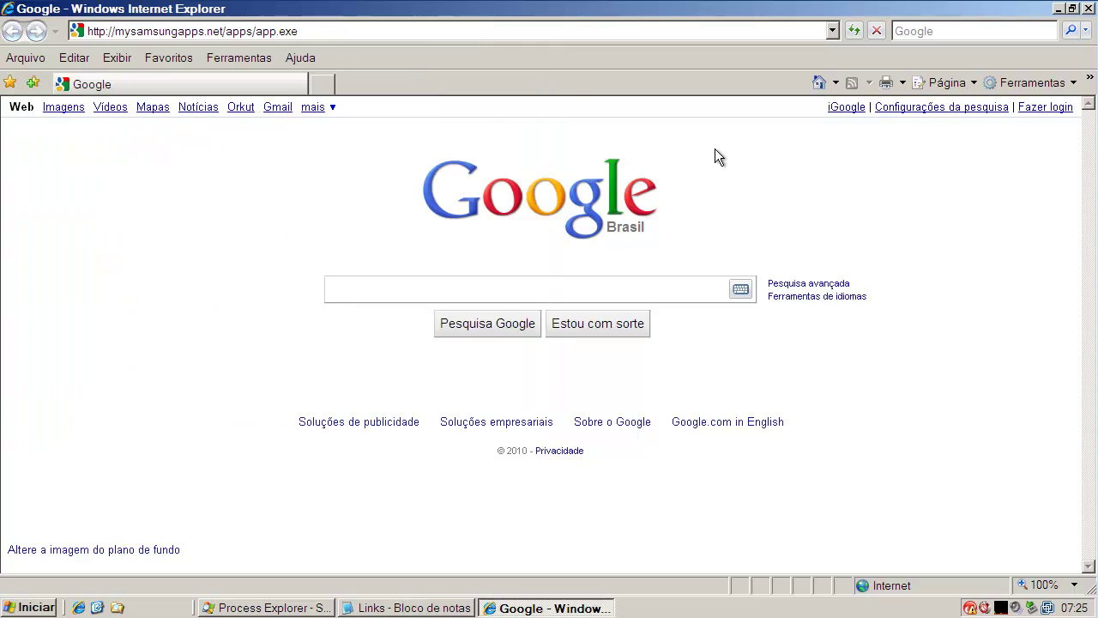
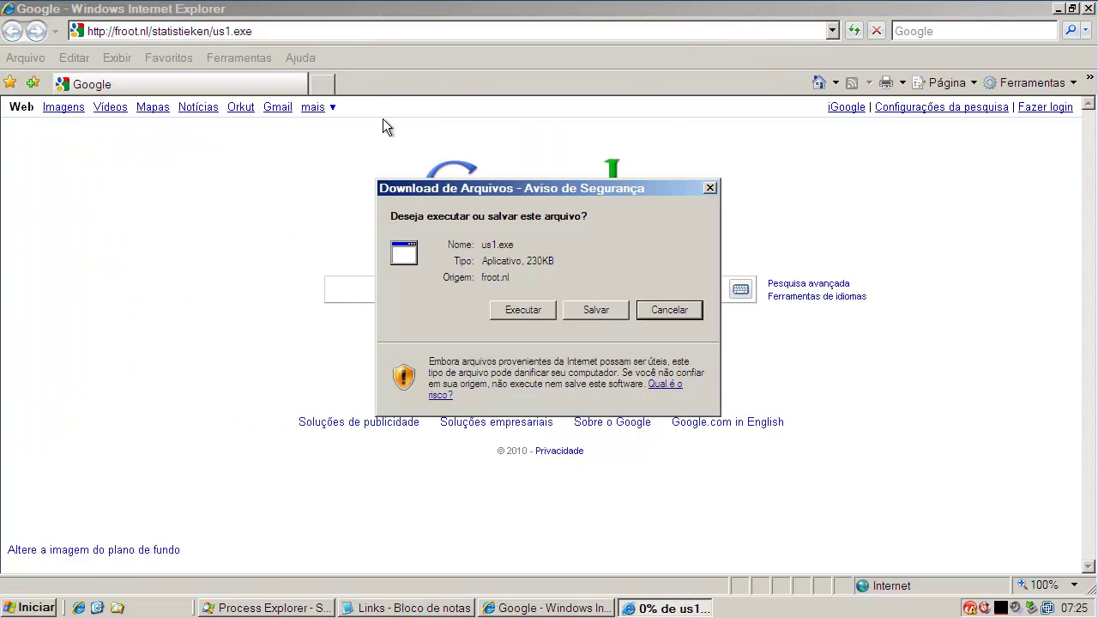
click(511, 310)
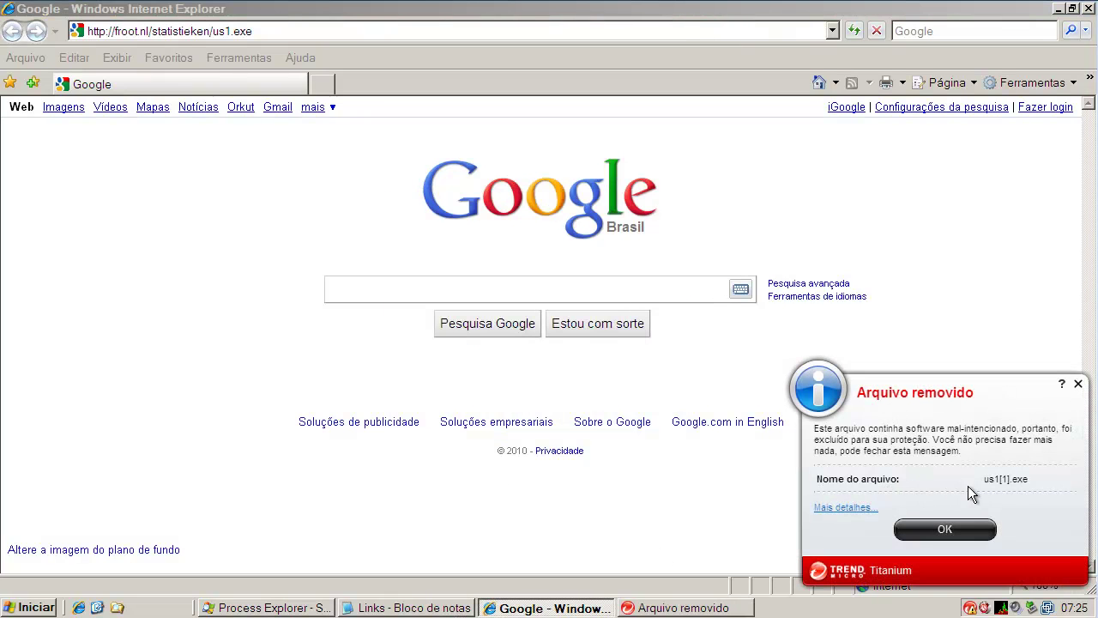
click(915, 529)
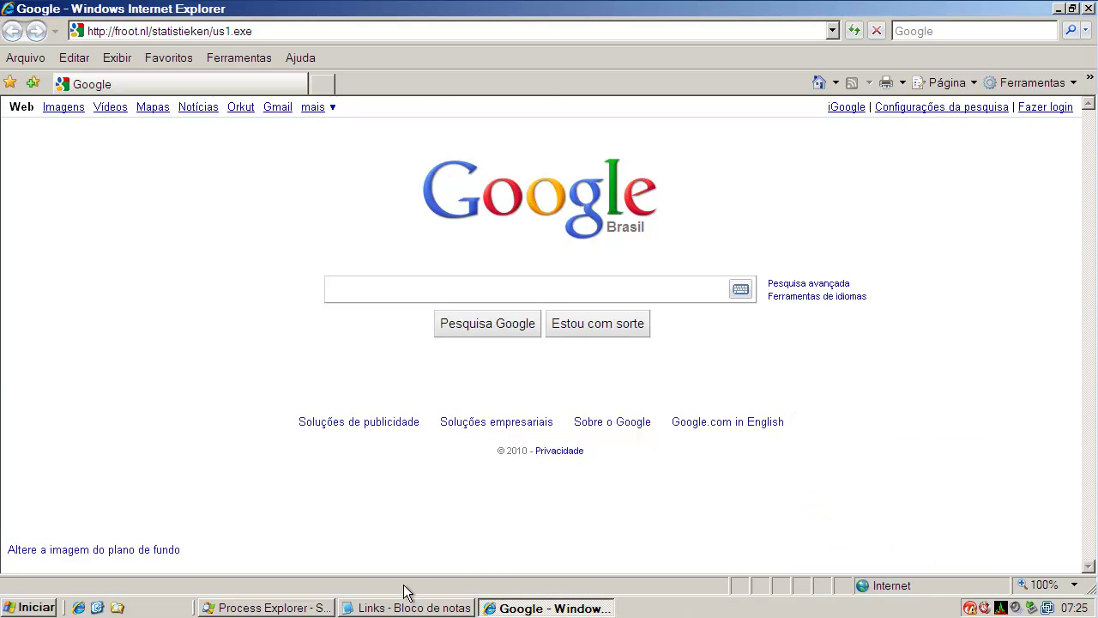
Load rapidshare.com/files/419309857/mir.exe from the Links file in the browser, run mir.exe, and dismiss Titanium's notice.
click(407, 608)
double_click(137, 209)
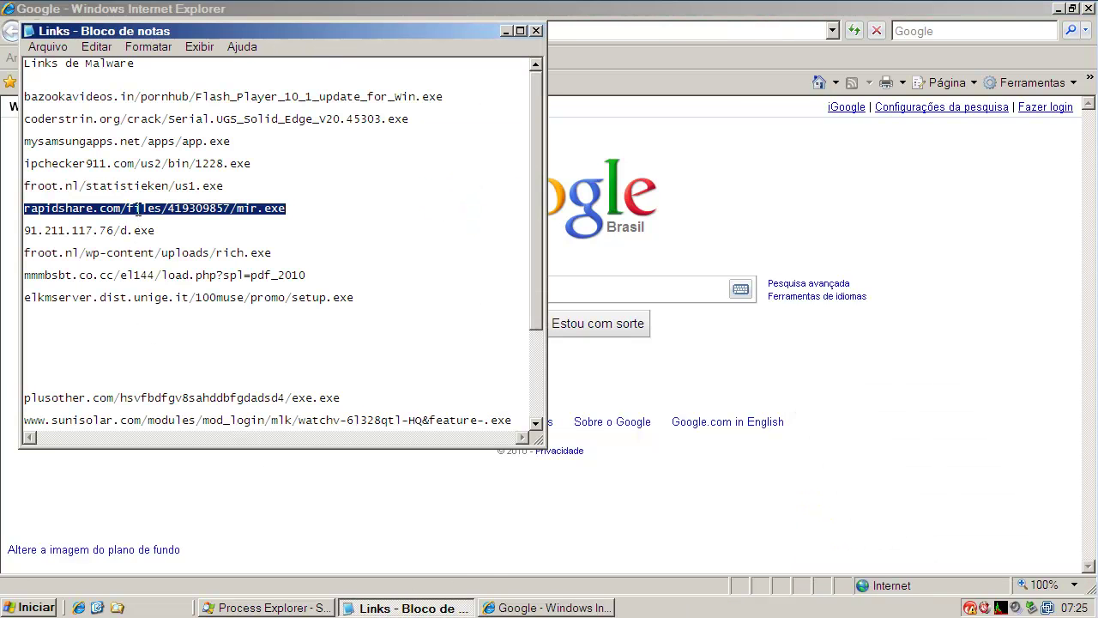
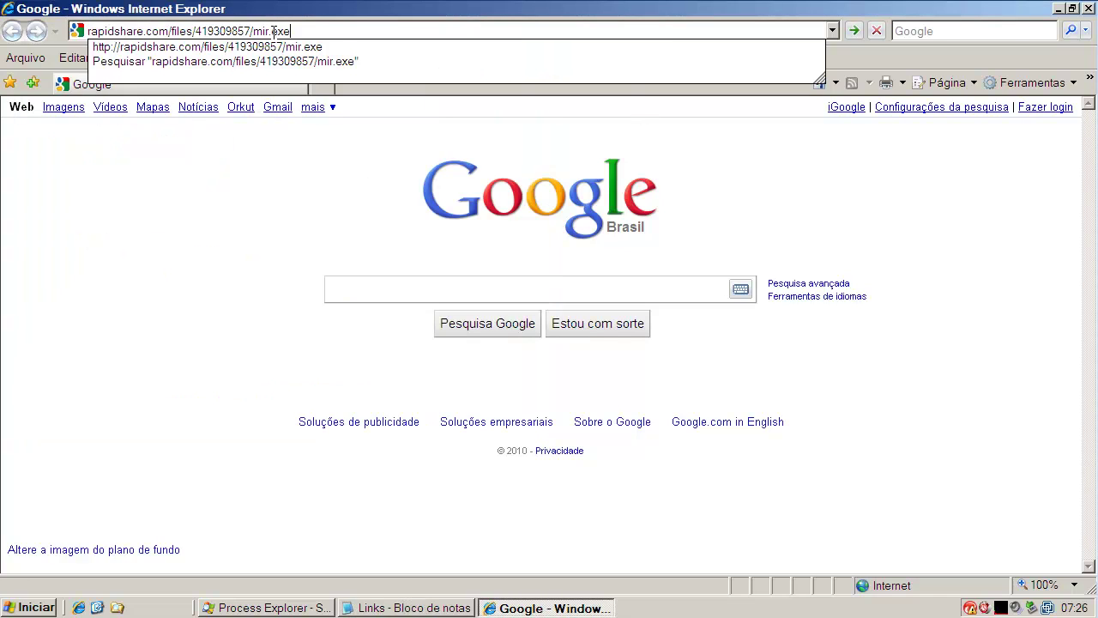
key(Return)
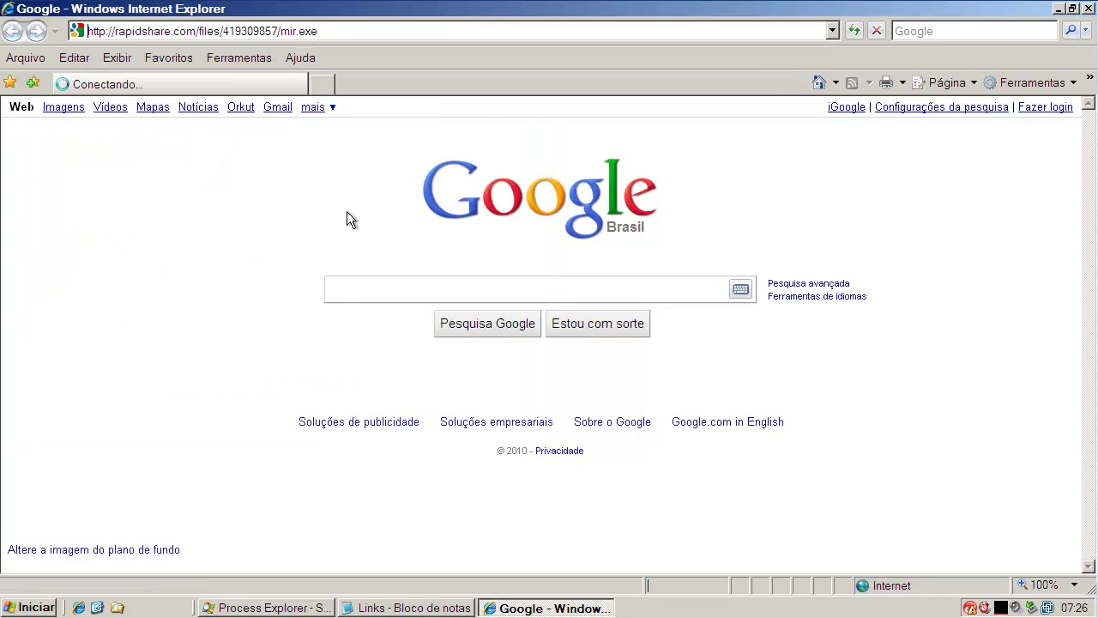
click(510, 314)
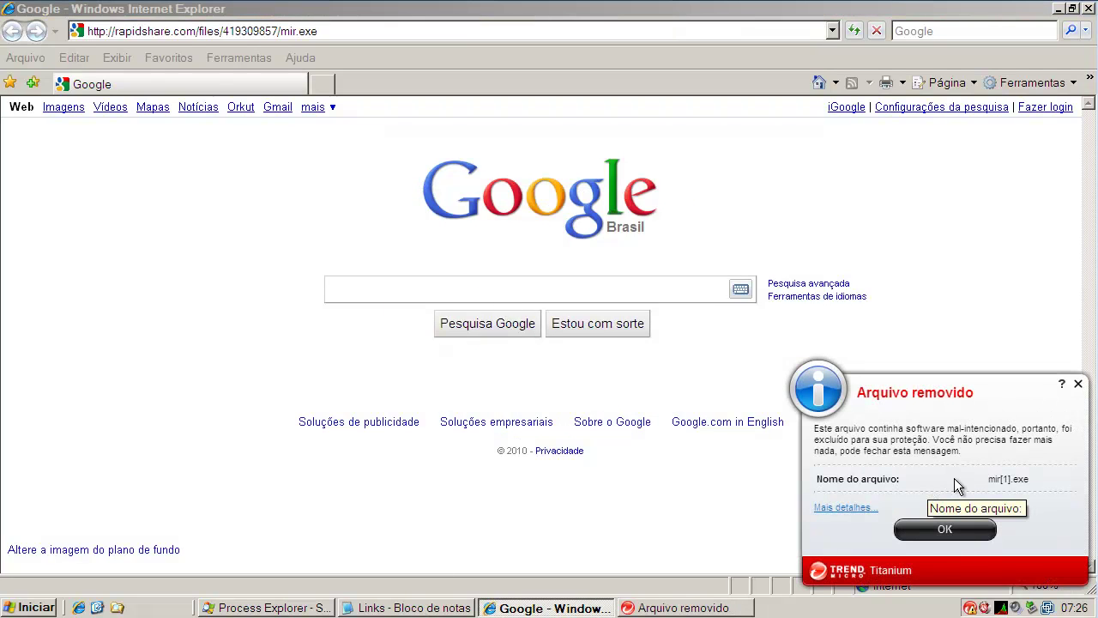
click(954, 526)
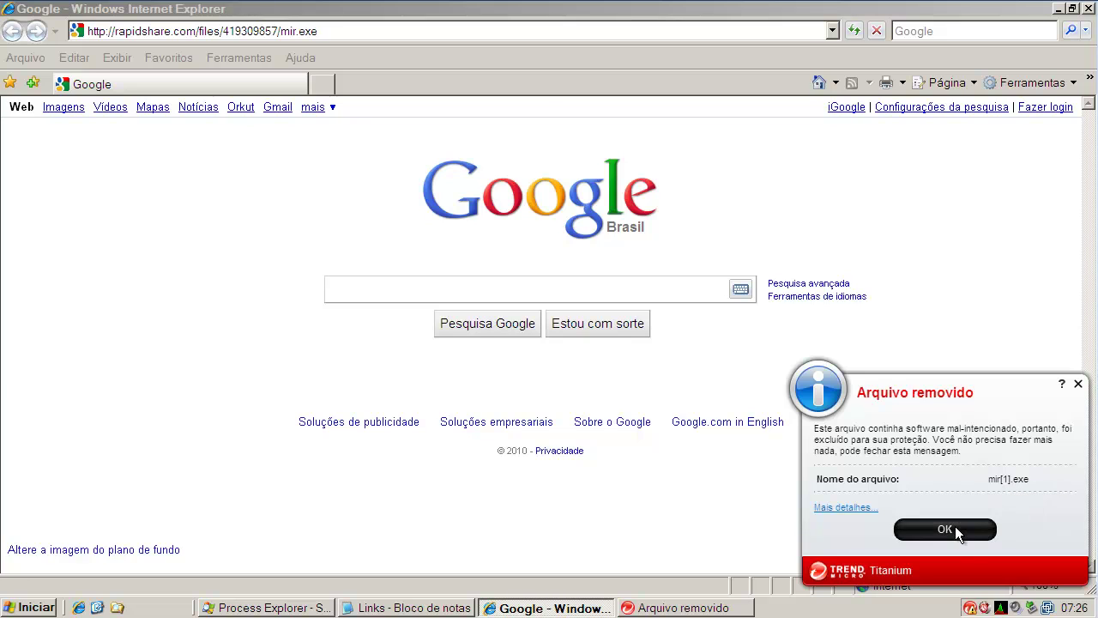
Load 91.211.117.76/d.exe from the Links file in the browser.
click(394, 608)
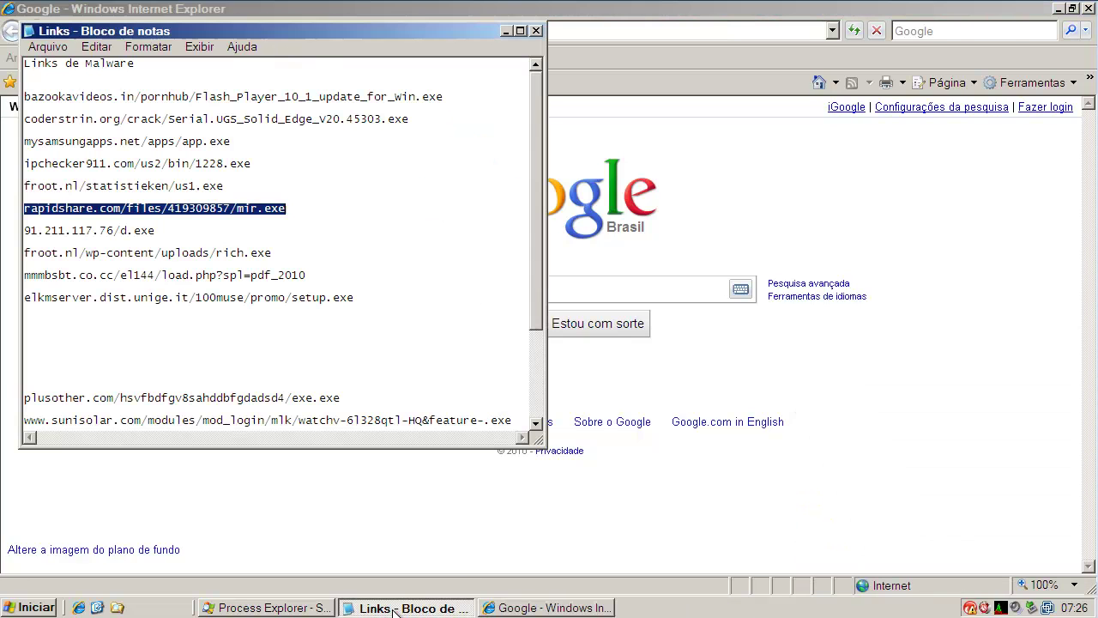
double_click(141, 232)
right_click(141, 232)
click(171, 286)
click(548, 140)
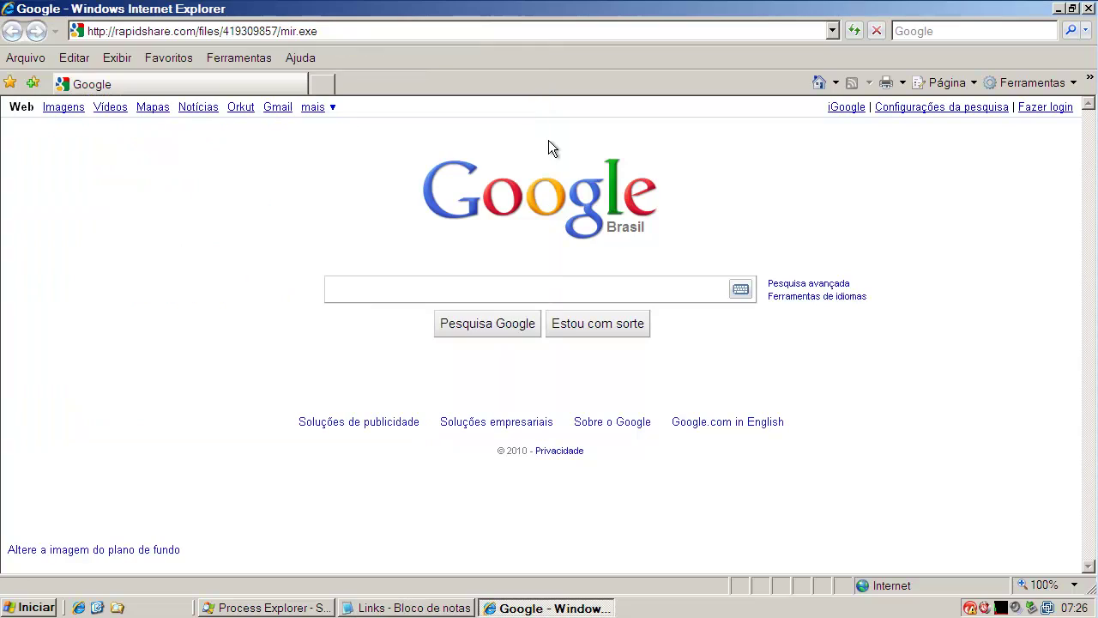
click(313, 31)
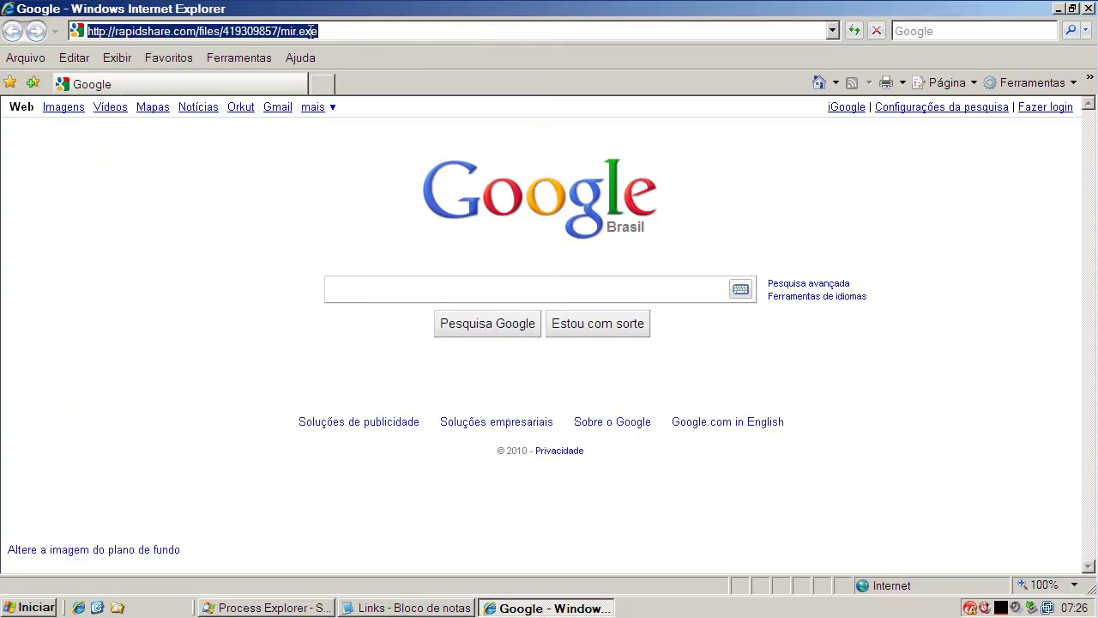
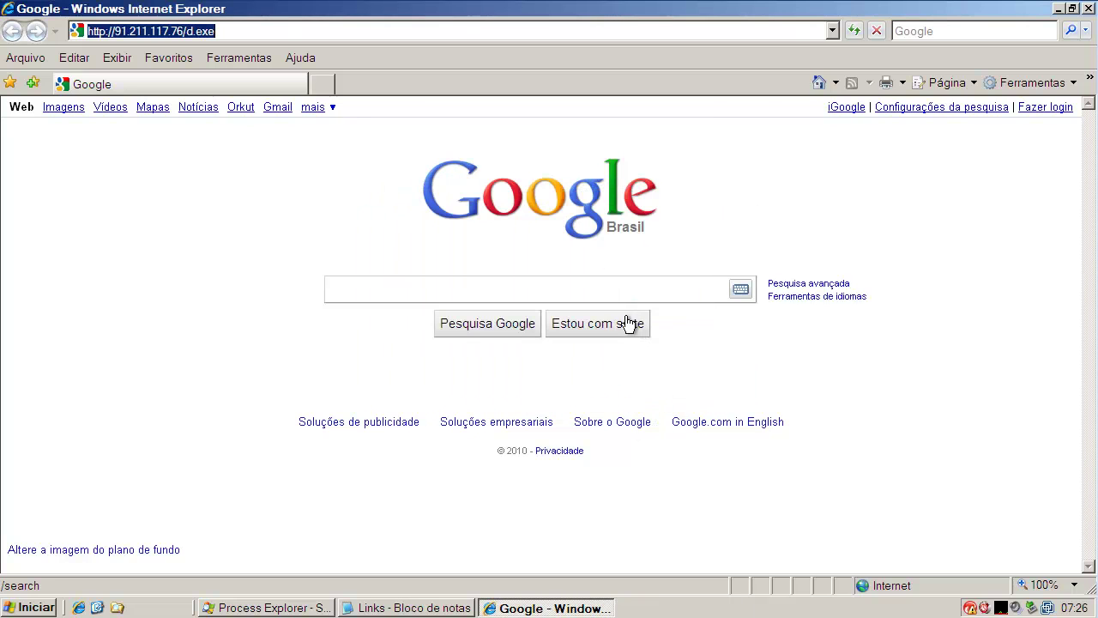
Load froot.nl/wp-content/uploads/rich.exe from the Links file in the browser.
click(403, 607)
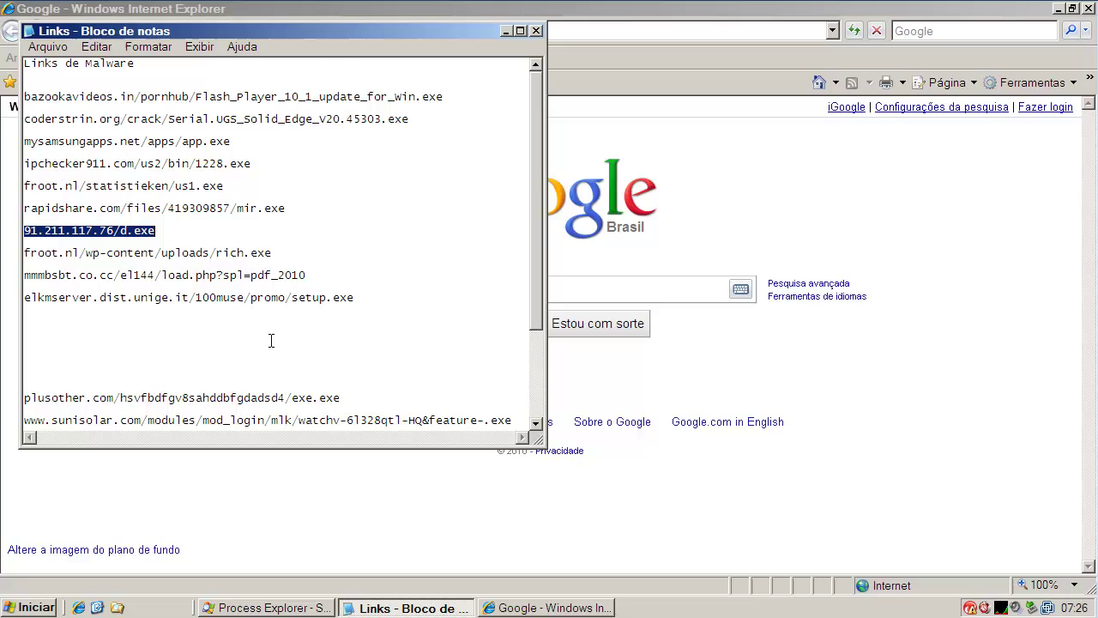
double_click(191, 254)
right_click(191, 256)
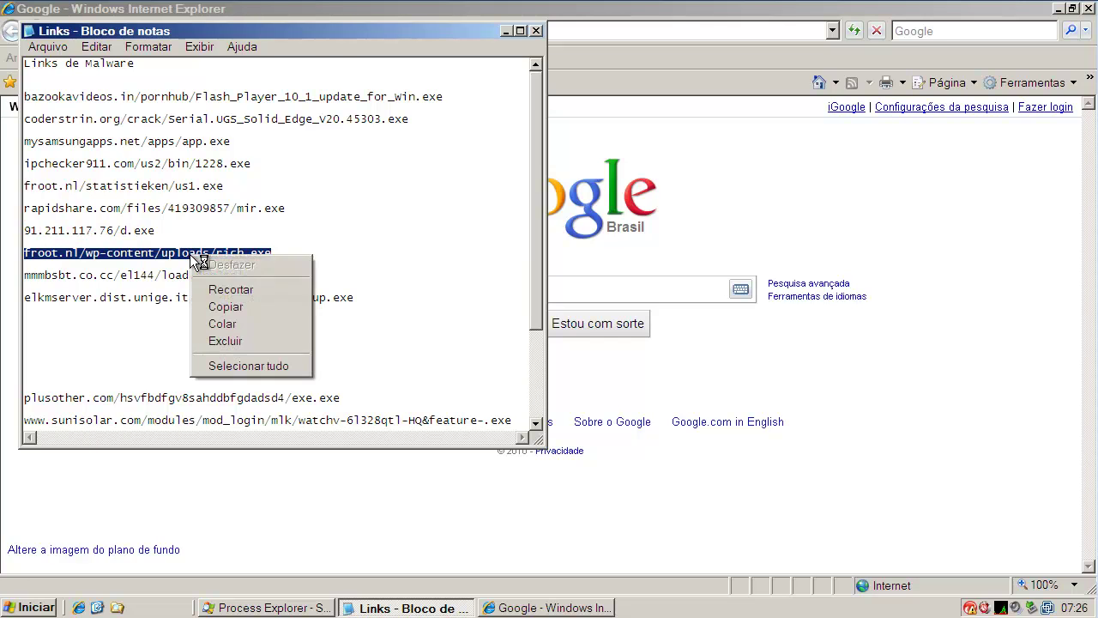
click(225, 307)
click(506, 33)
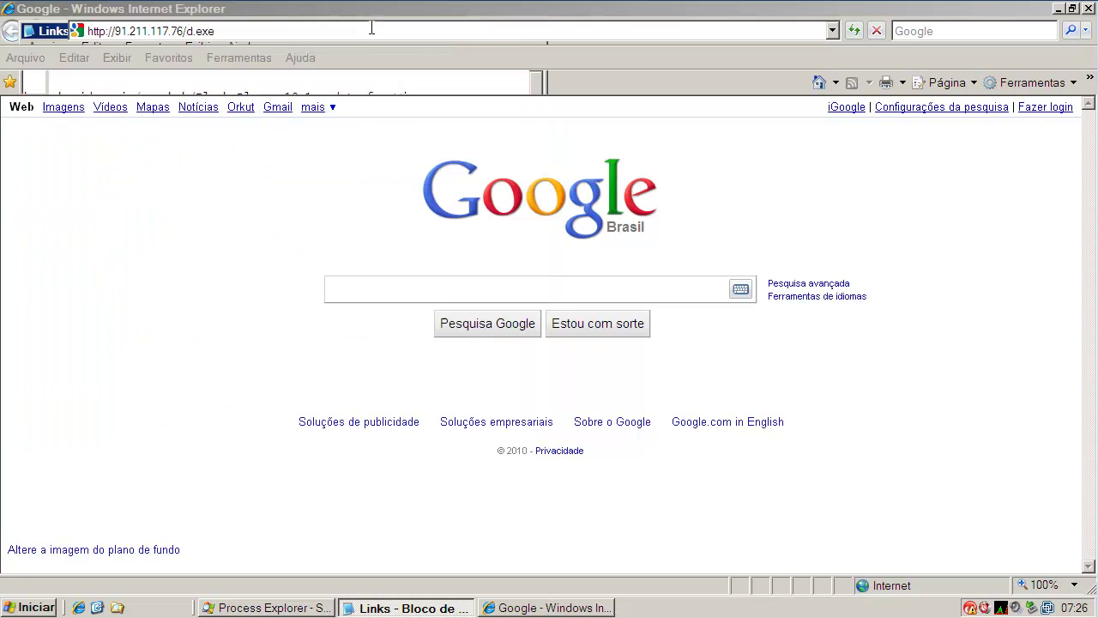
click(350, 31)
key(ctrl+v)
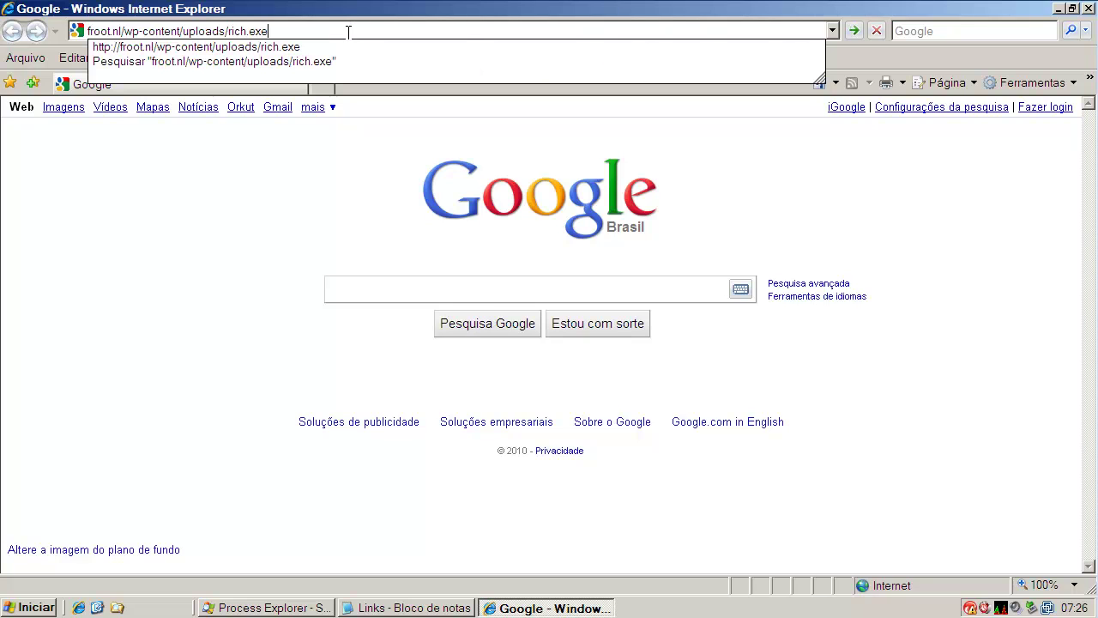
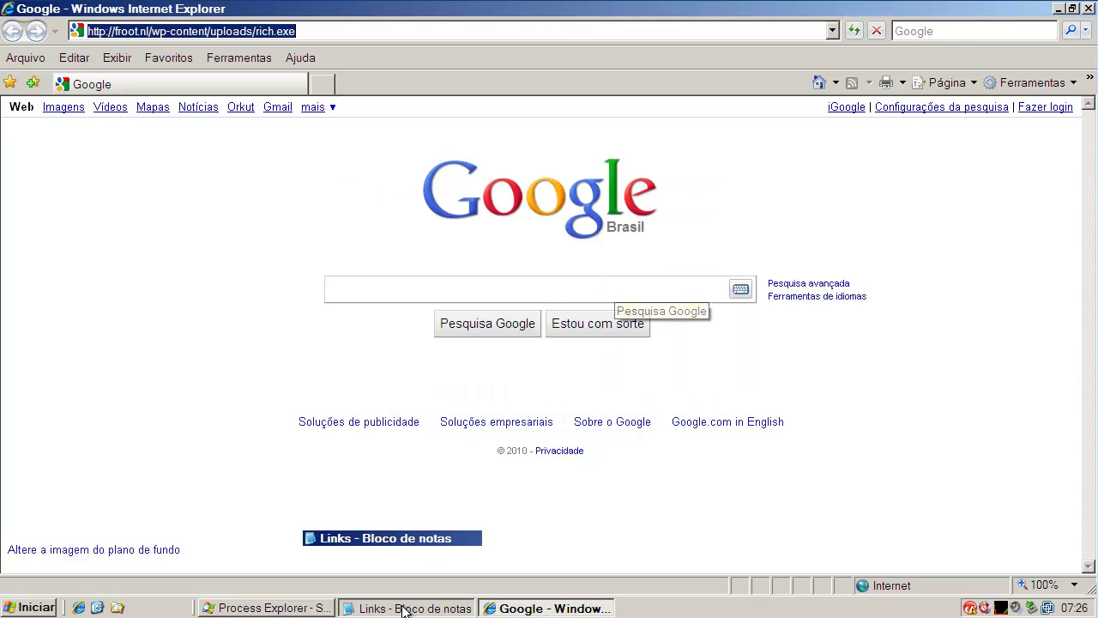
Load mmmbsbt.co.cc/el144/load.php?spl=pdf_2010 from the Links file in the browser.
double_click(199, 277)
right_click(206, 281)
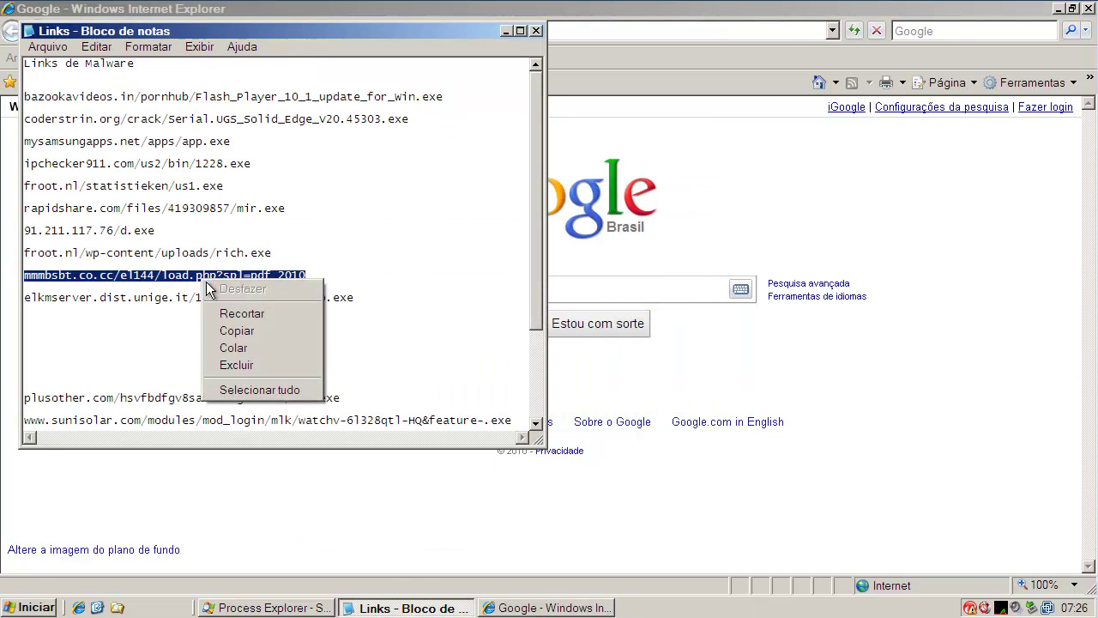
click(232, 329)
click(589, 210)
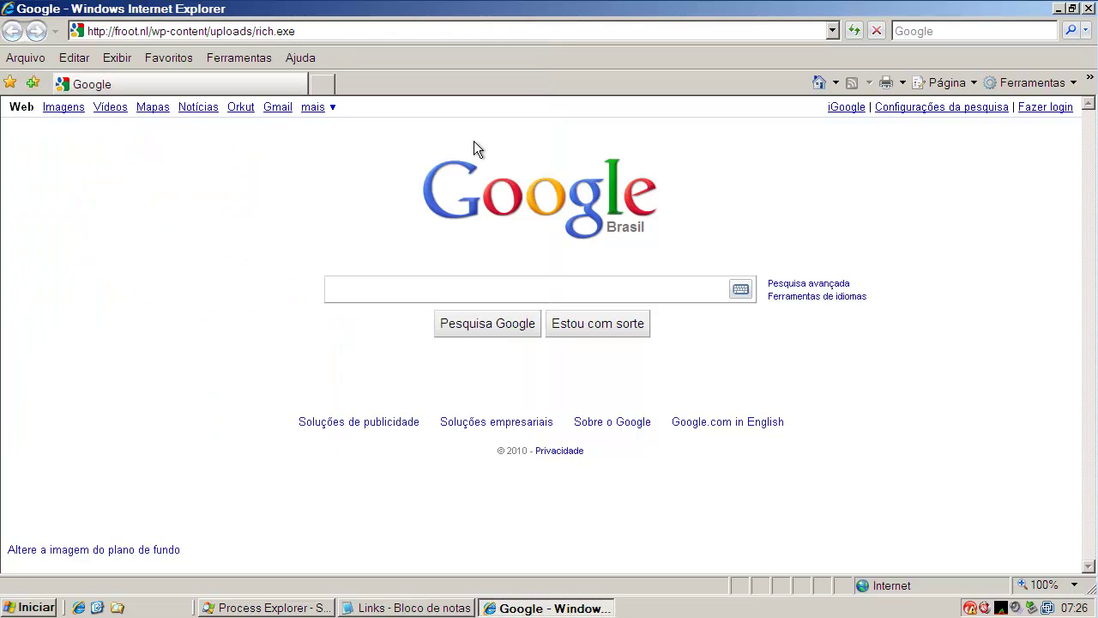
click(278, 30)
key(ctrl+v)
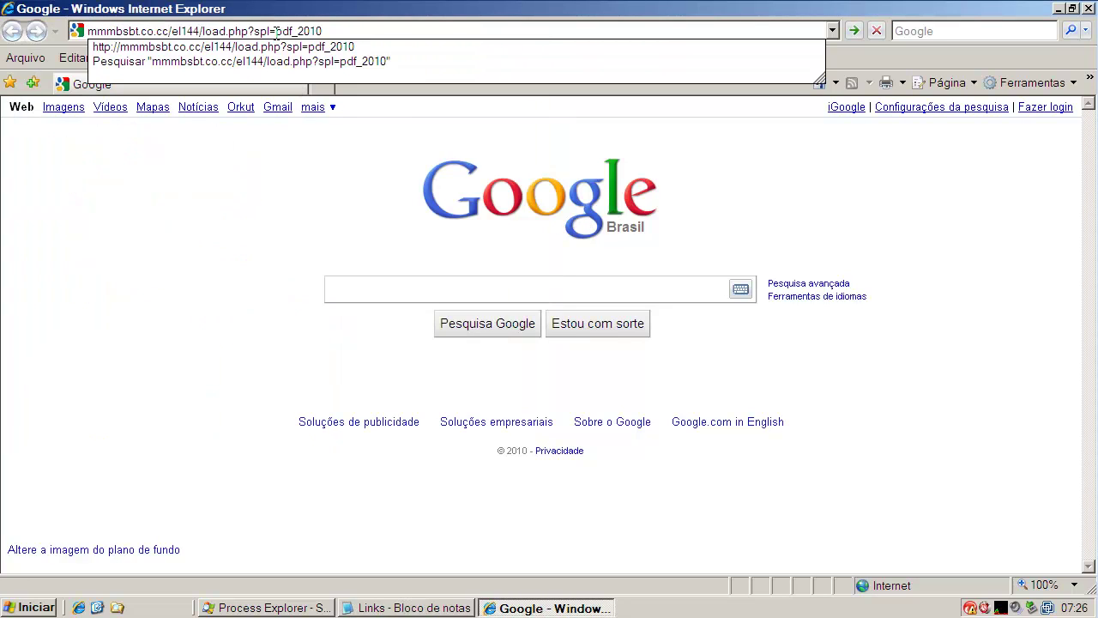
key(Return)
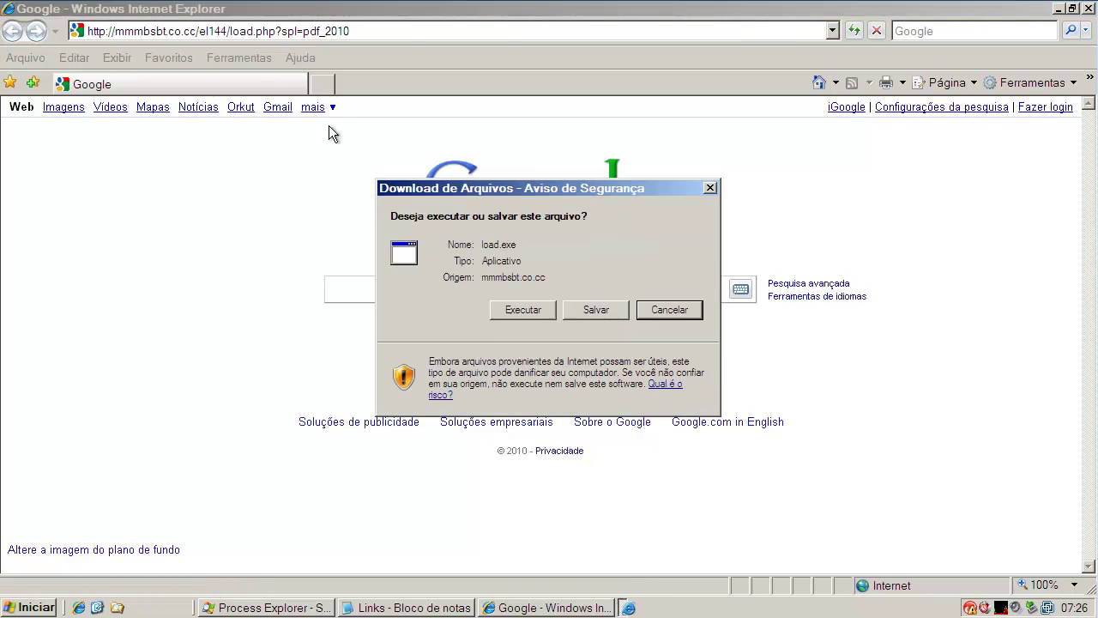
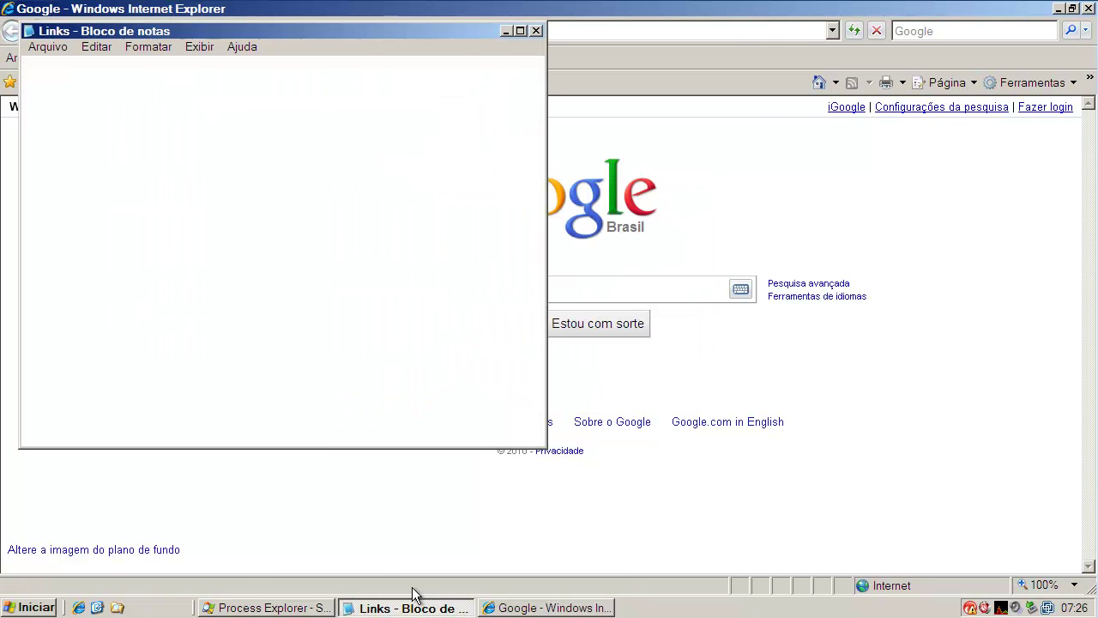
Load elkmserver.dist.unige.it/100muse/promo/setup.exe from the Links file in the browser, run setup.exe, and close the browser.
double_click(257, 297)
right_click(258, 297)
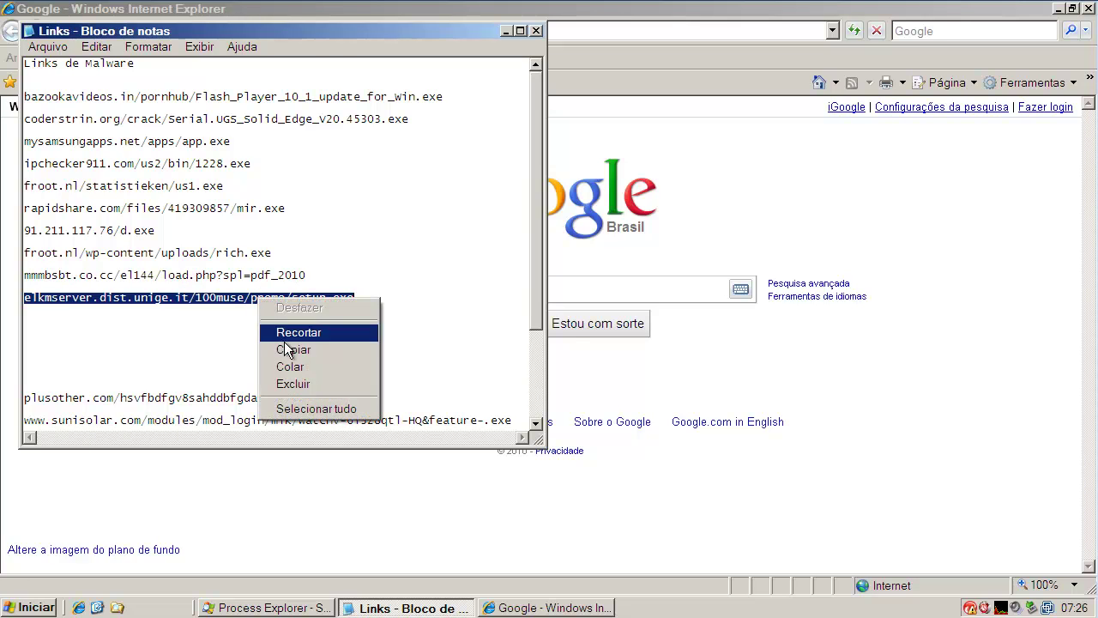
click(293, 351)
click(536, 31)
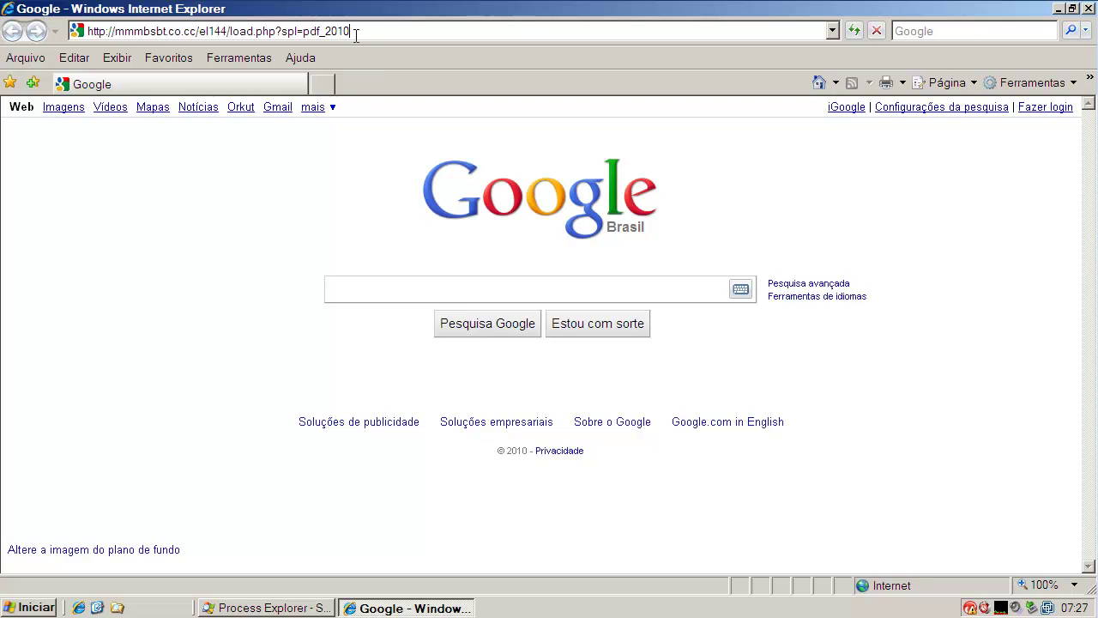
drag(356, 30, 86, 31)
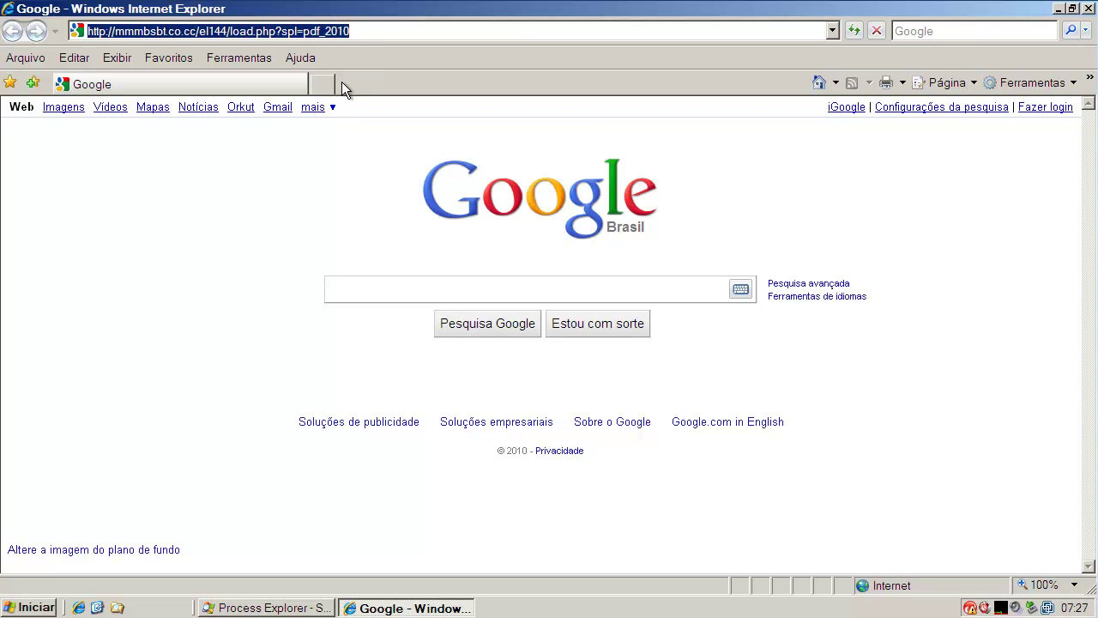
key(ctrl+v)
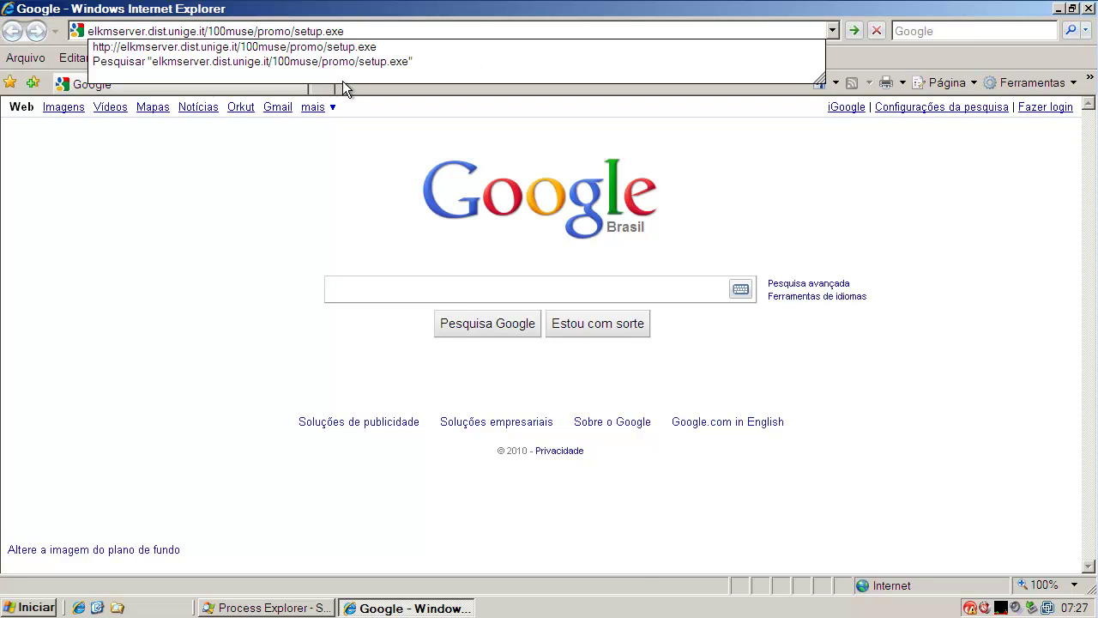
key(Return)
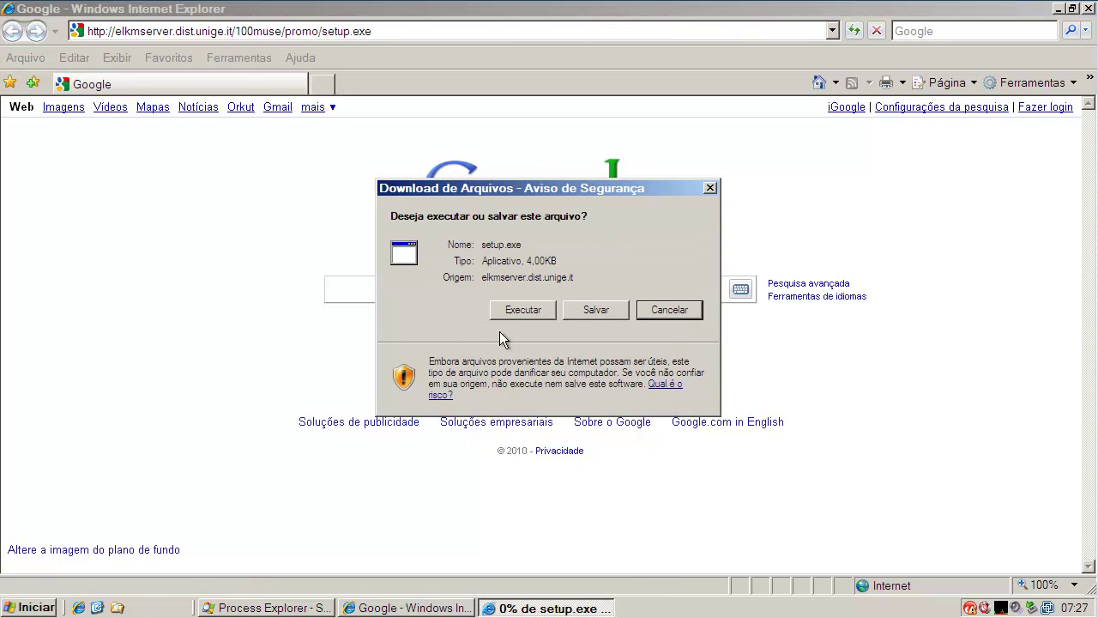
click(515, 307)
click(625, 306)
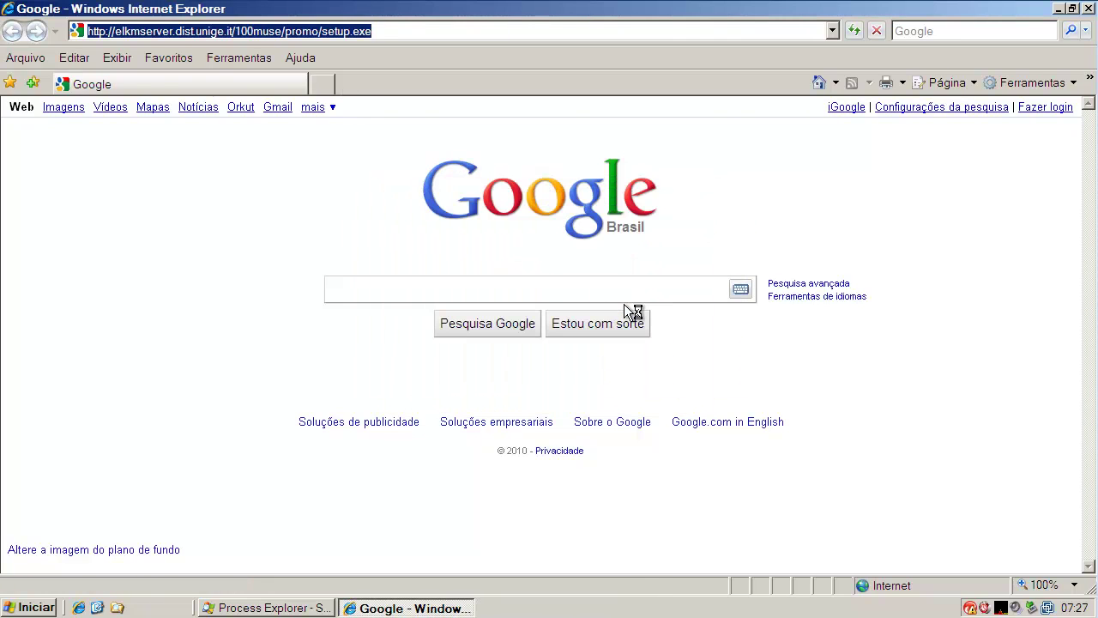
click(608, 317)
click(1087, 8)
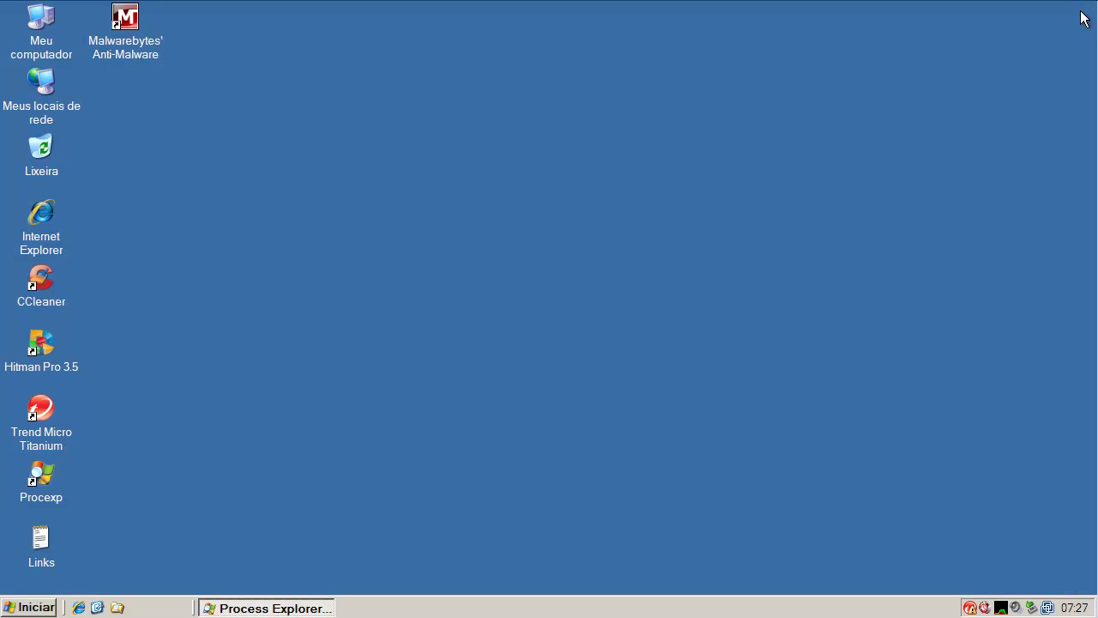
Open the Trend Micro Titanium main window and dismiss the removed-file notice for setup[1].exe.
right_click(983, 609)
click(872, 451)
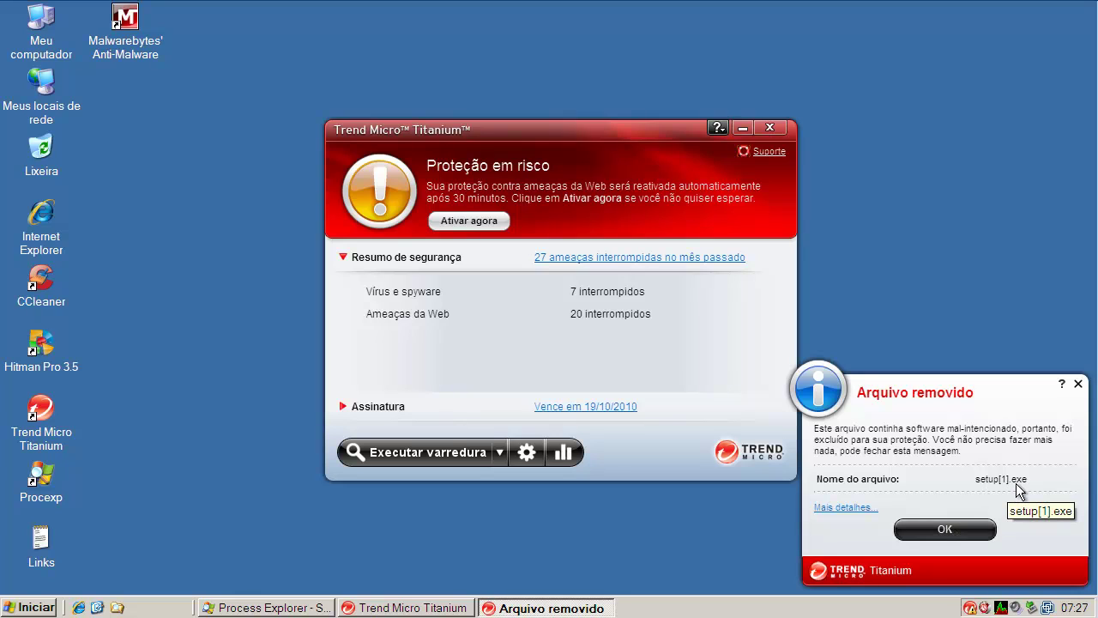
click(945, 528)
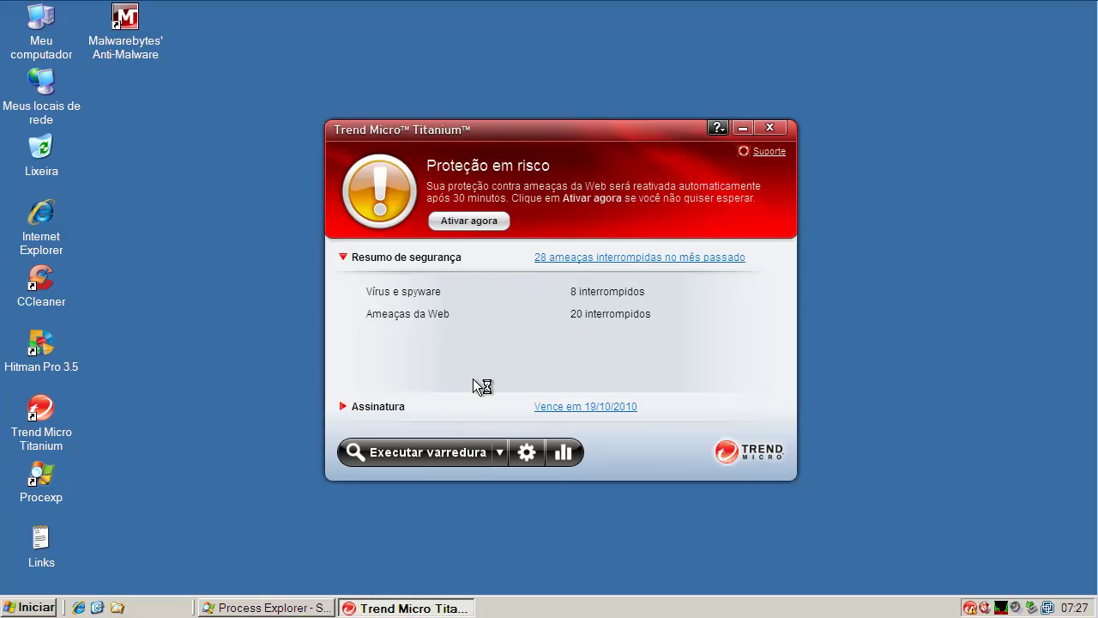
Dismiss the Windows XP installation message and run a full scan (Varredura completa) in Titanium.
click(500, 454)
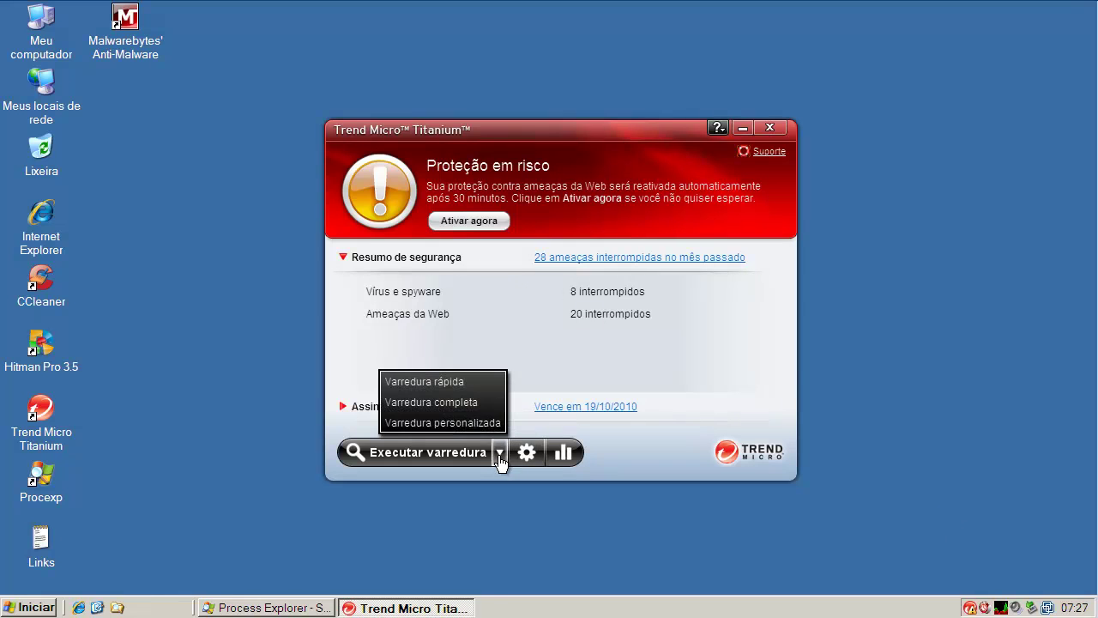
click(461, 411)
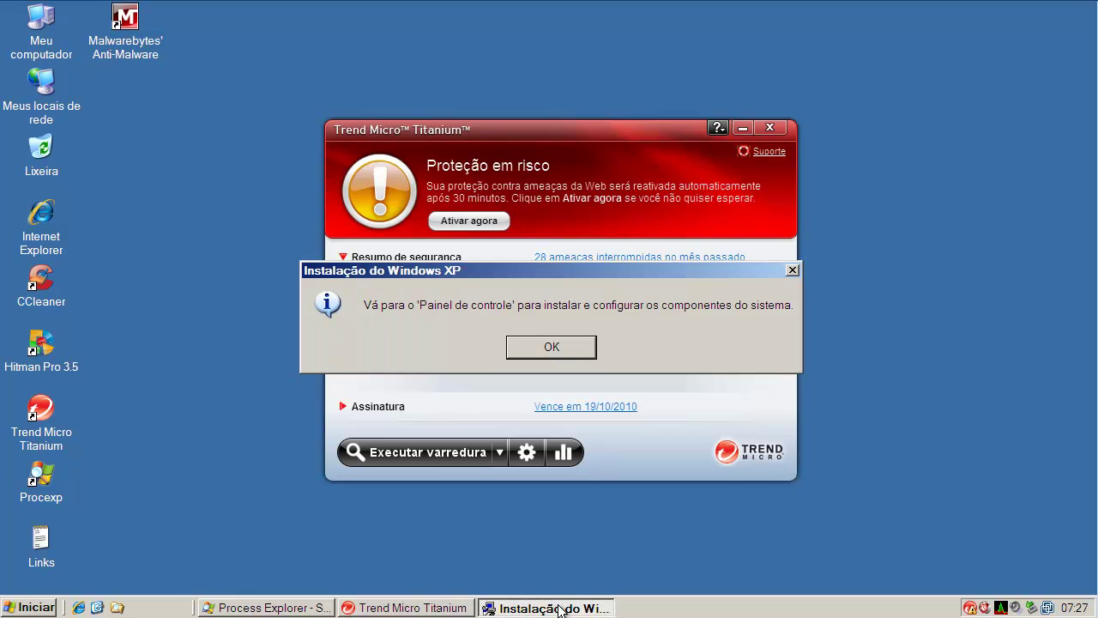
click(551, 347)
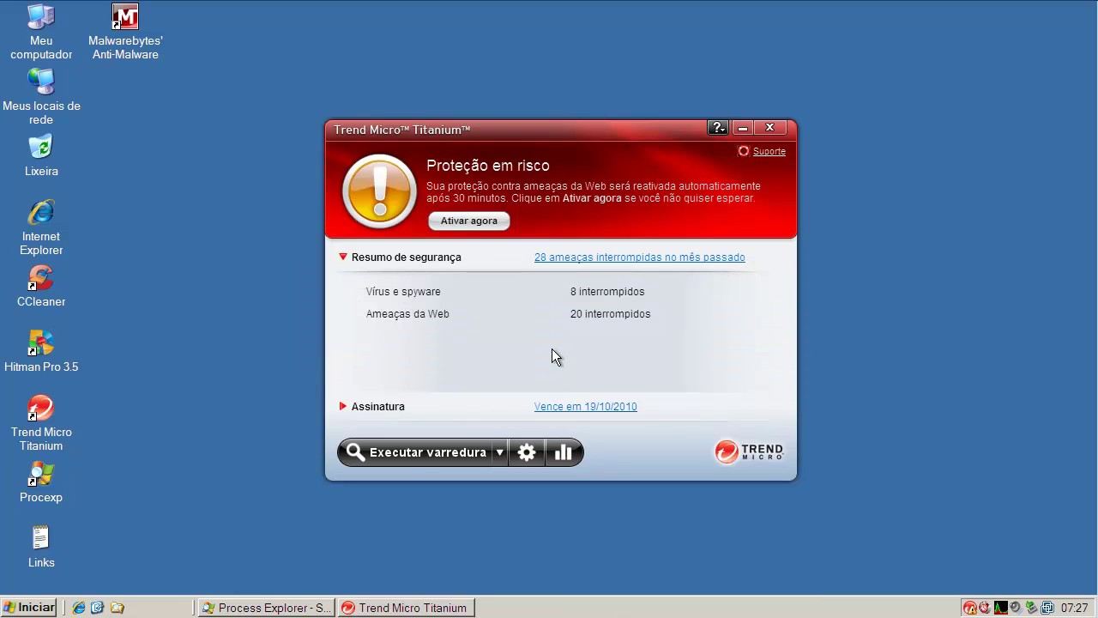
click(499, 453)
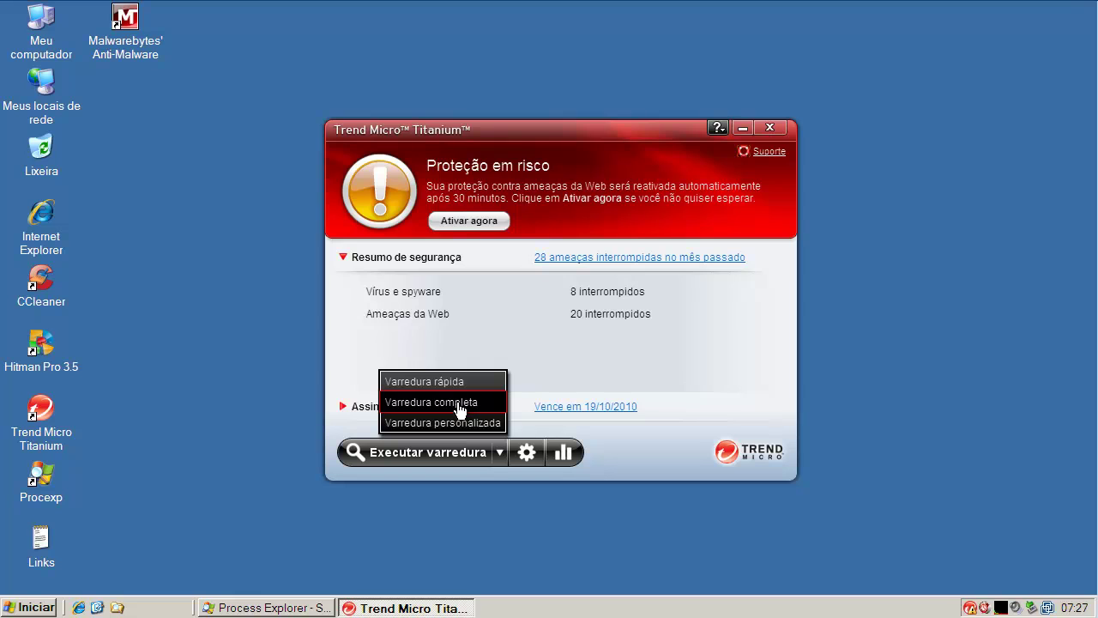
click(458, 404)
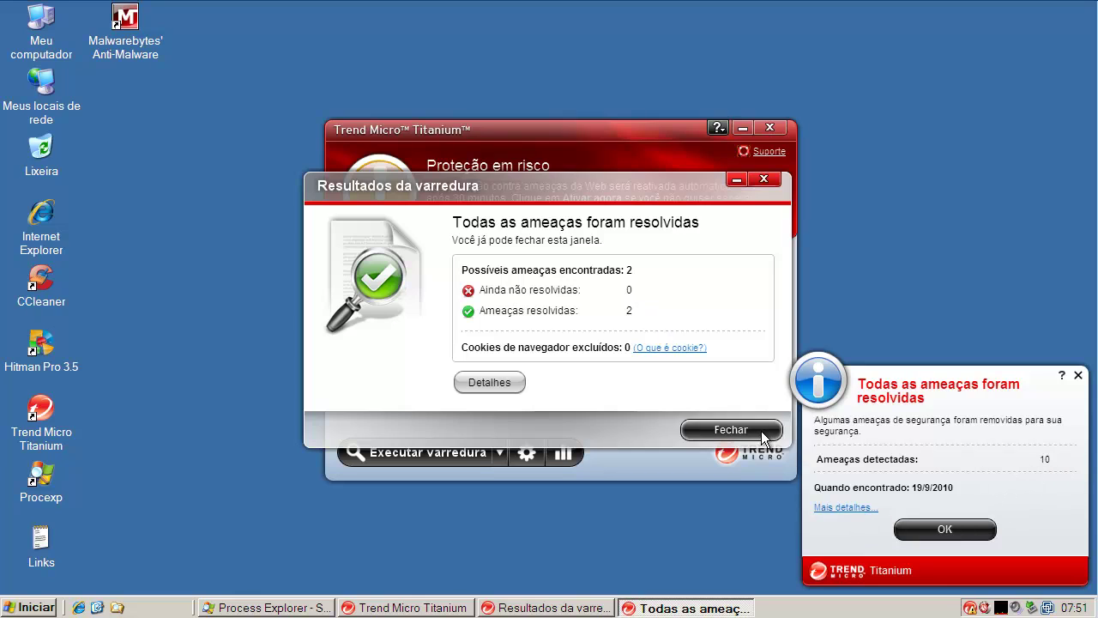
Review the last scan's log from Titanium's threat notice, close the log, and dismiss the notice.
click(846, 509)
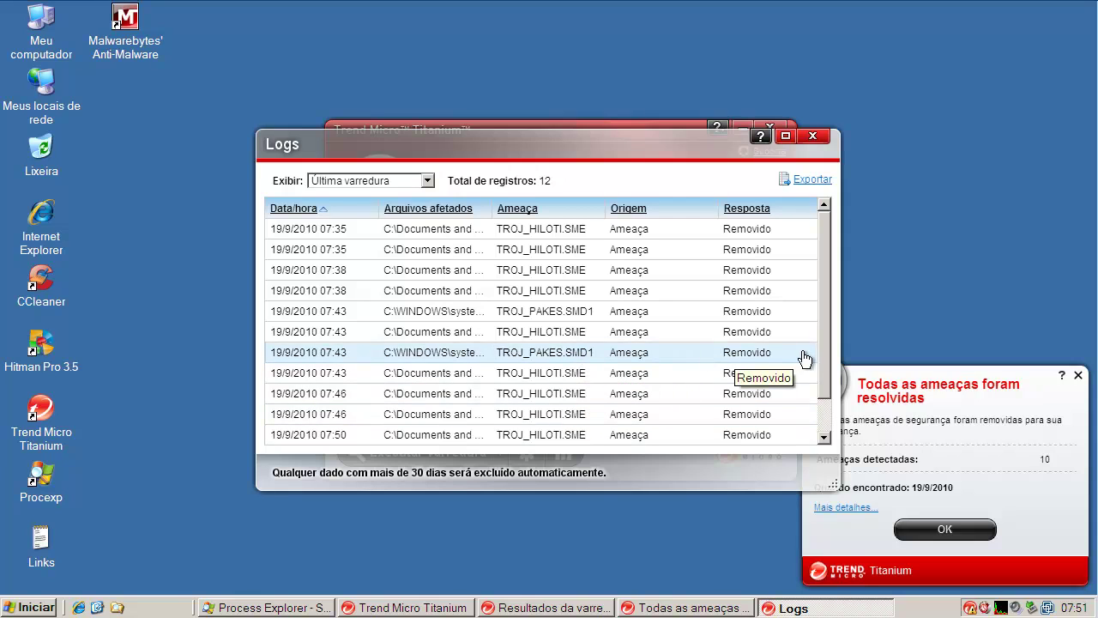
drag(820, 334, 825, 191)
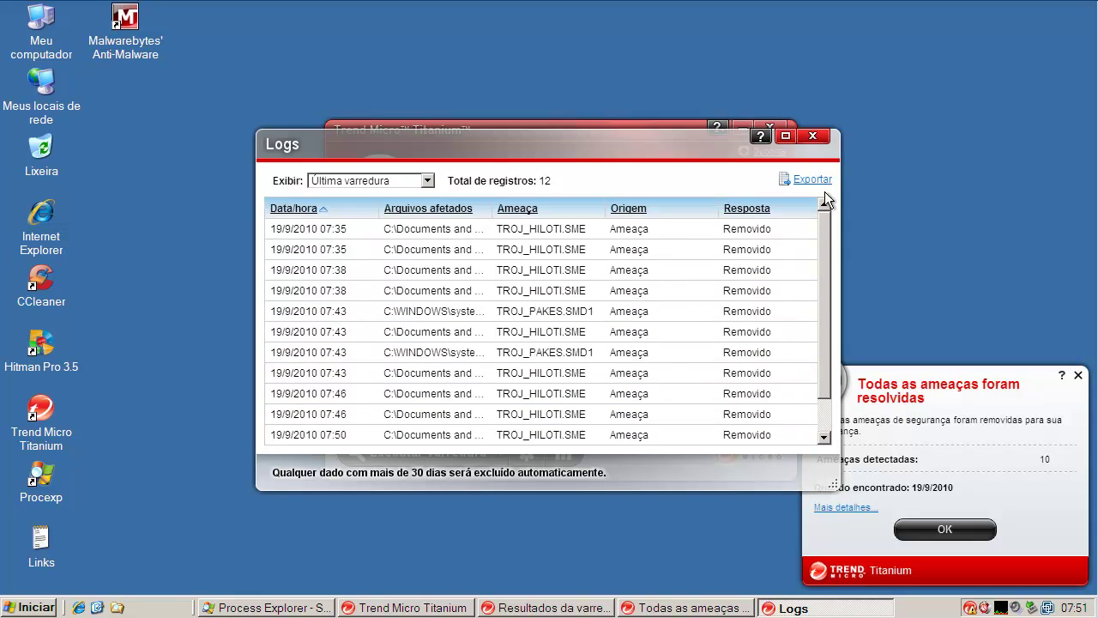
click(824, 135)
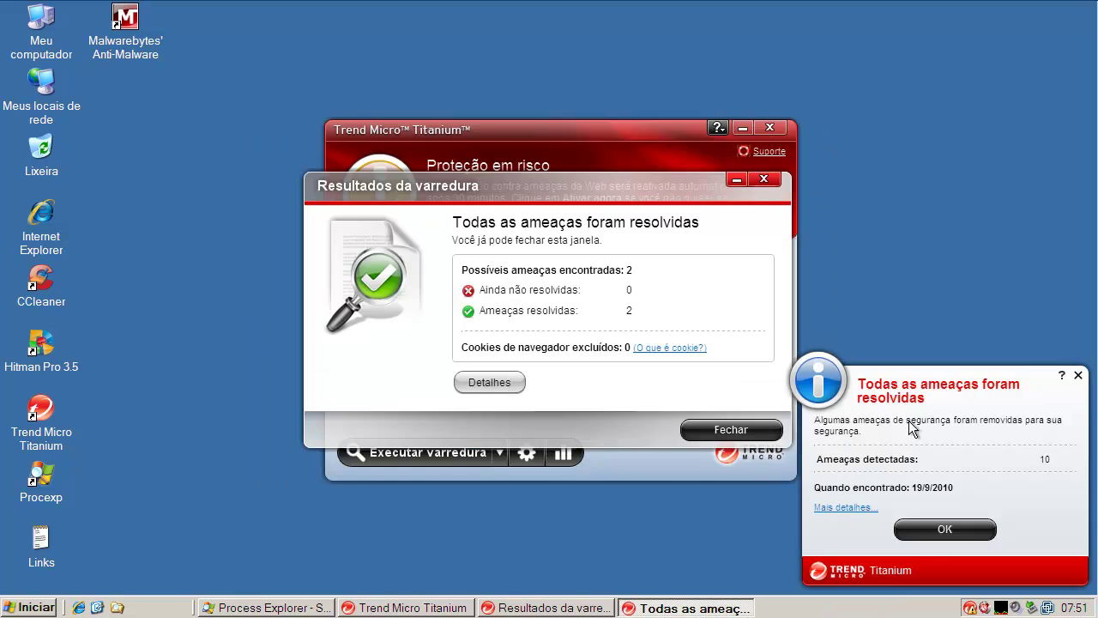
click(931, 529)
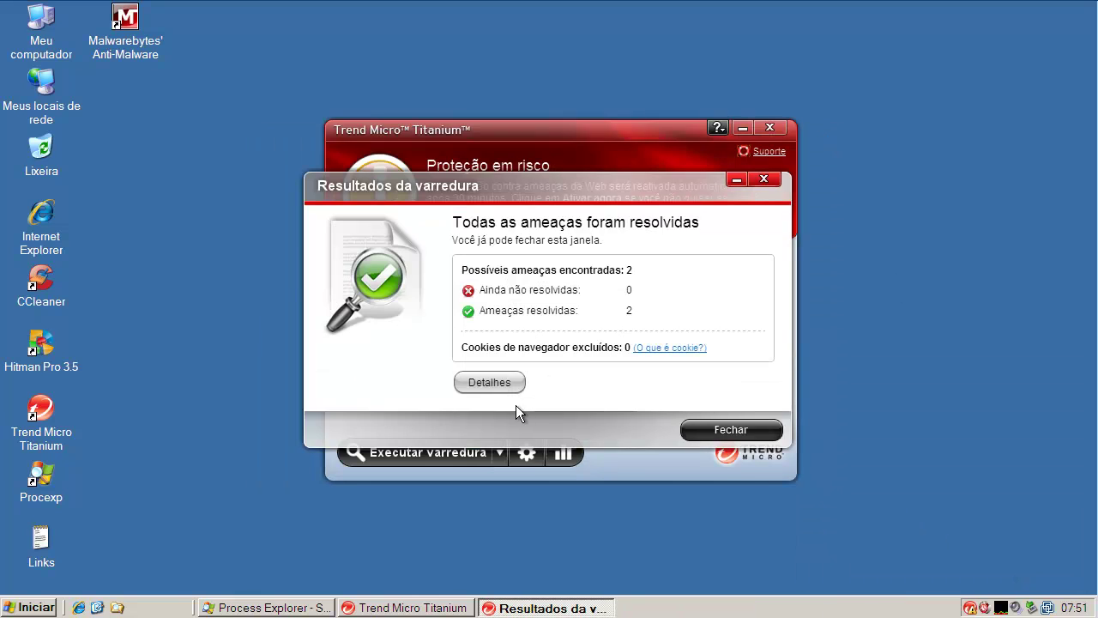
Show the resolved threats in the scan result details and try to close the Microsoft Security Essentials Alert.
click(499, 383)
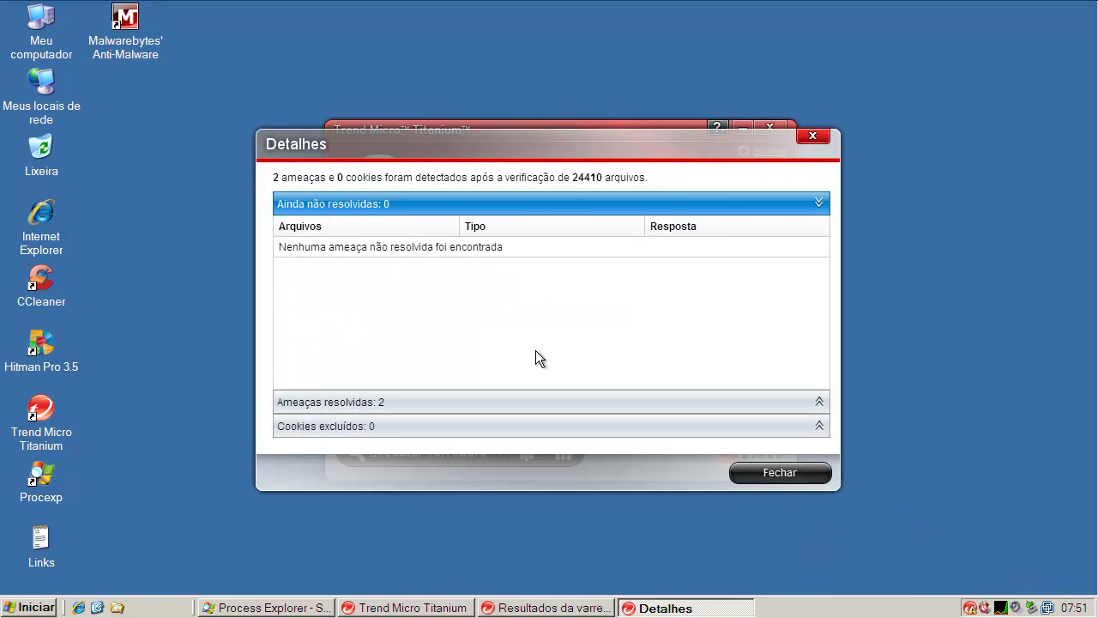
click(441, 401)
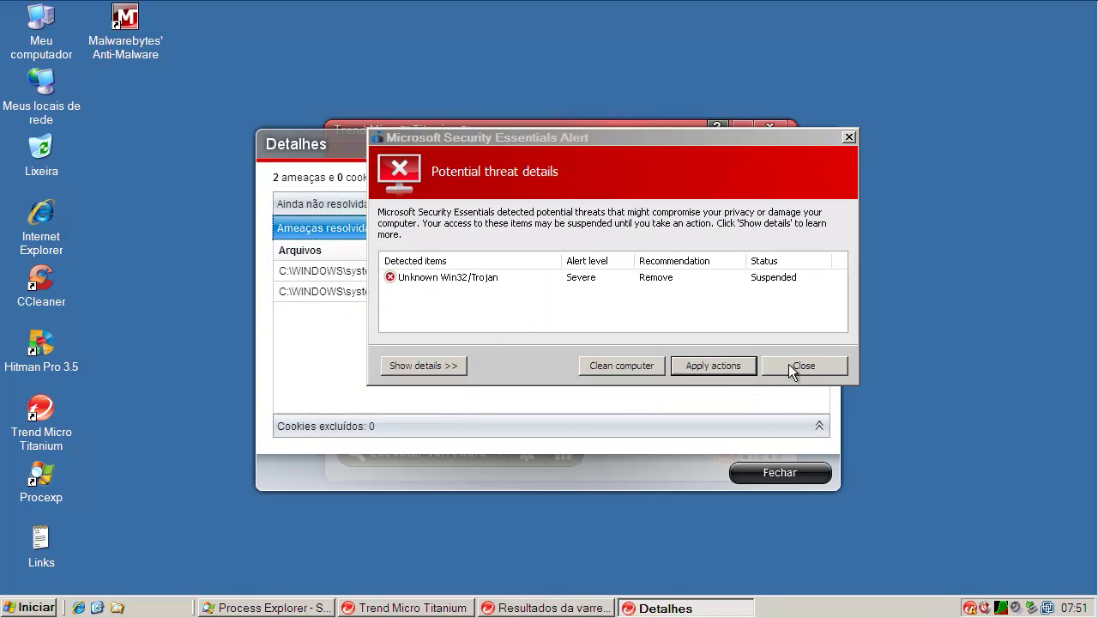
click(791, 369)
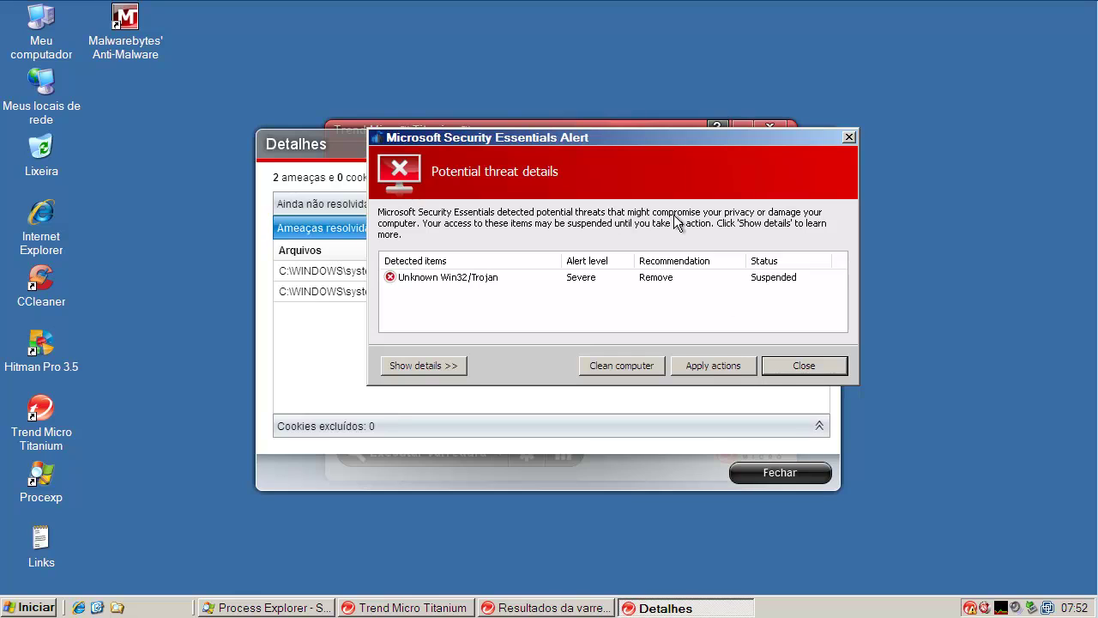
Close the Microsoft Security Essentials Alert, the Titanium scan details and results, and the Titanium main window.
click(815, 369)
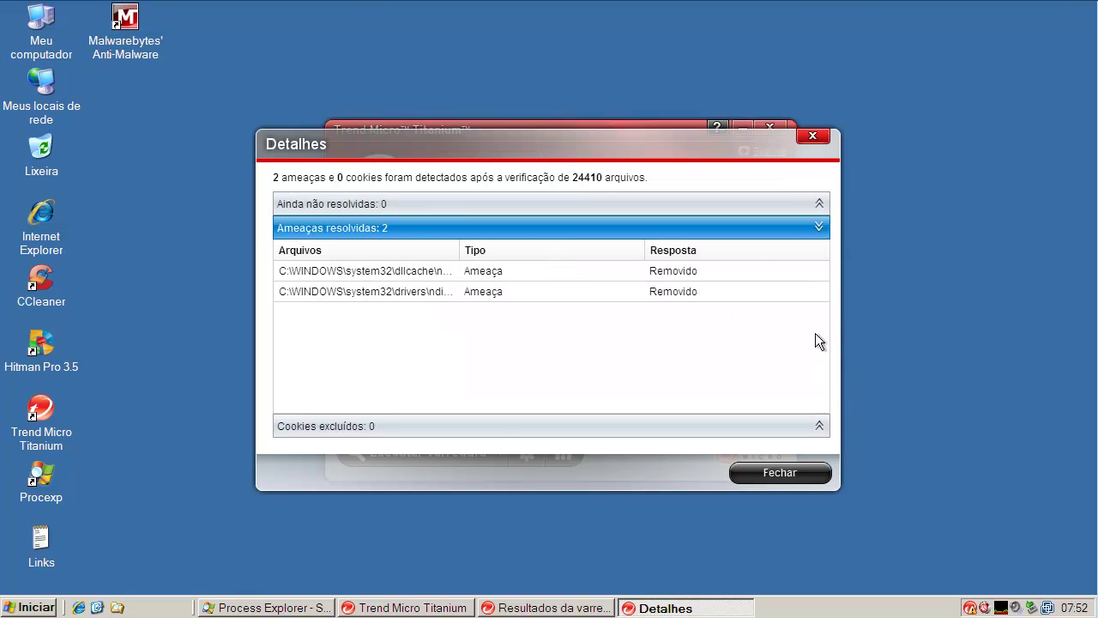
click(458, 295)
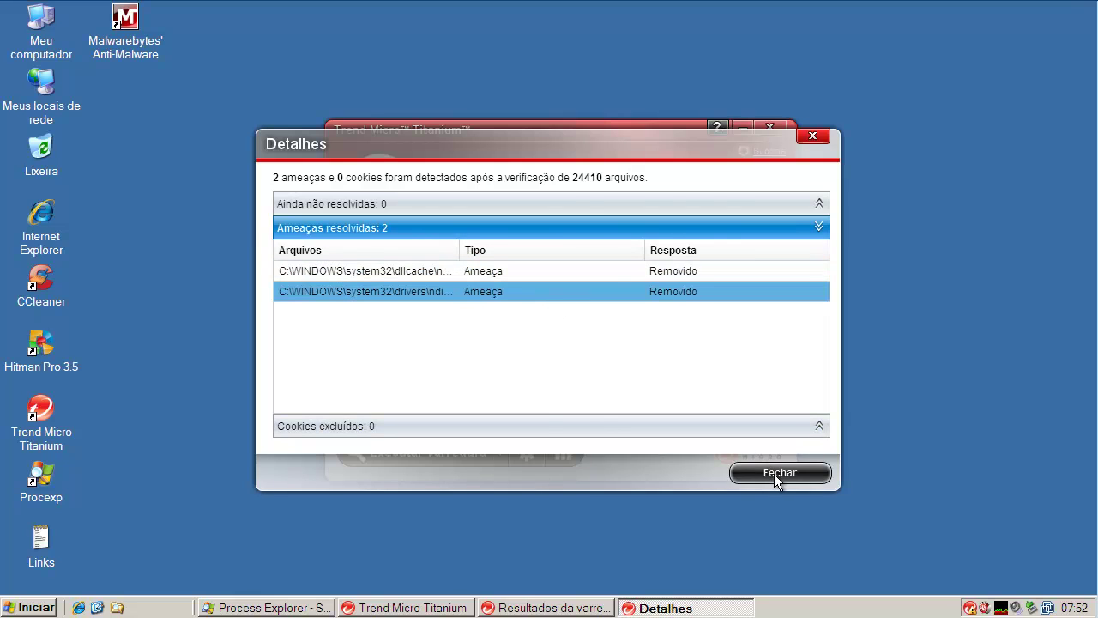
click(773, 473)
click(743, 430)
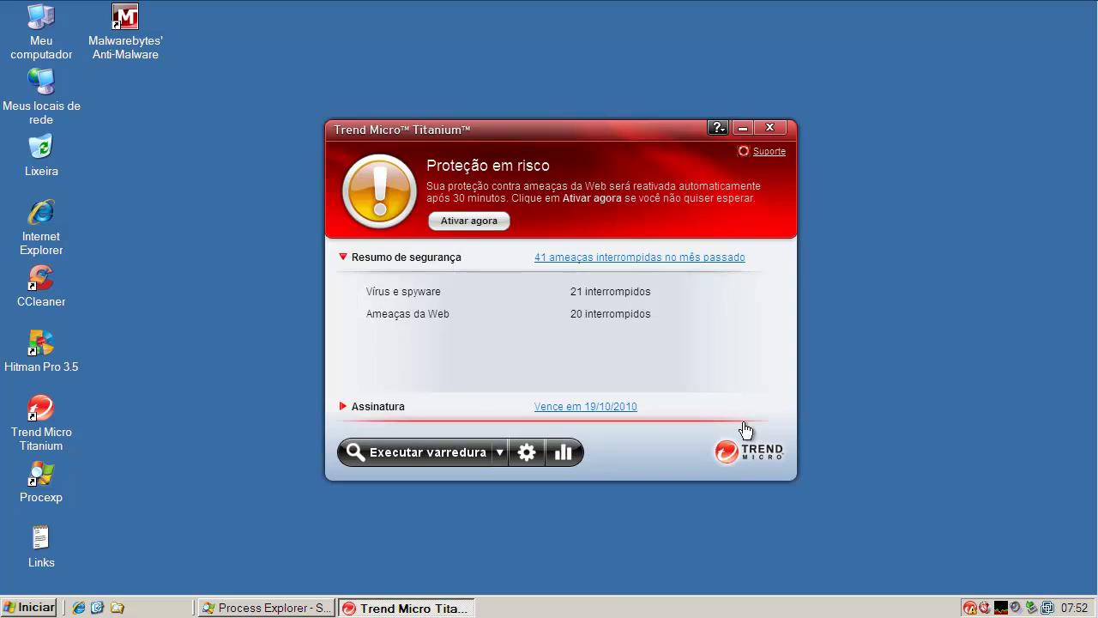
click(769, 129)
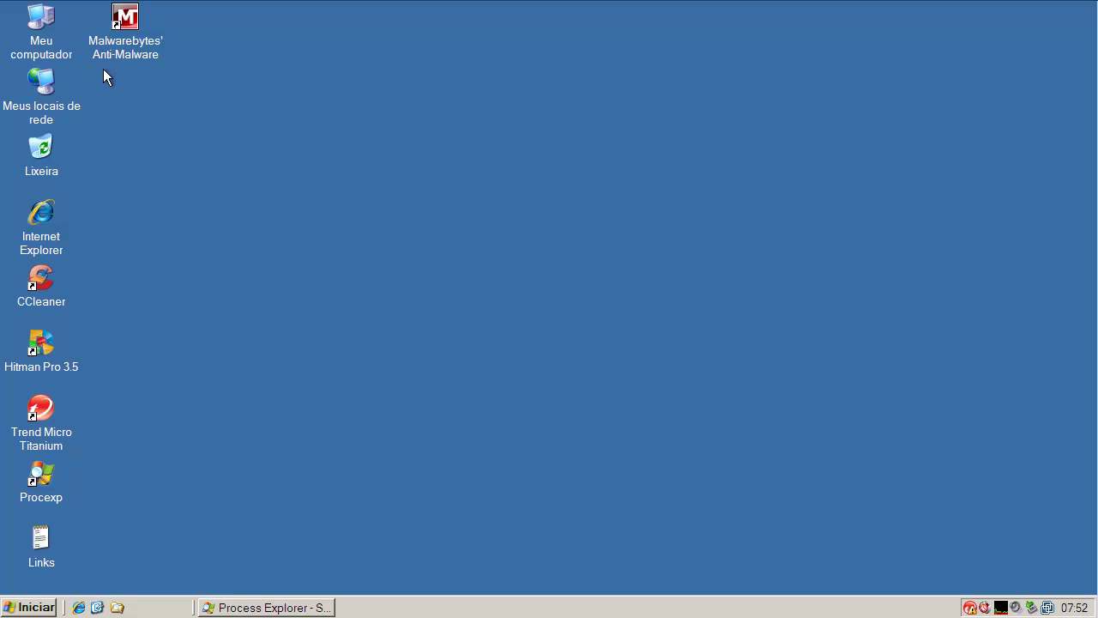
Run a quick scan (Verificação Rápida) with Malwarebytes' Anti-Malware and display the list of infected objects.
click(123, 56)
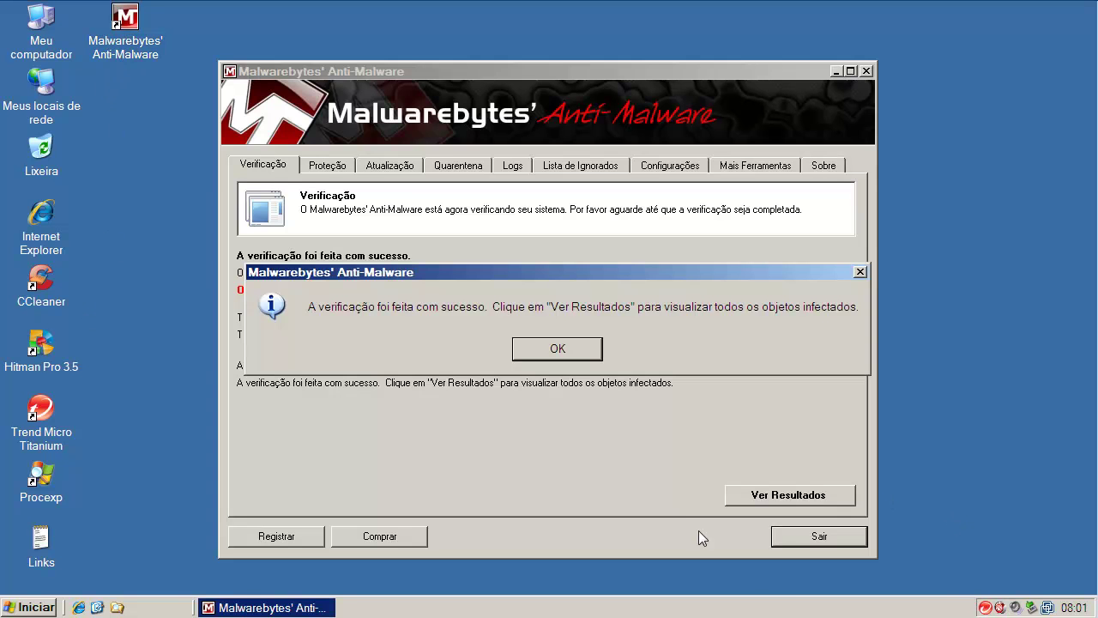
click(573, 350)
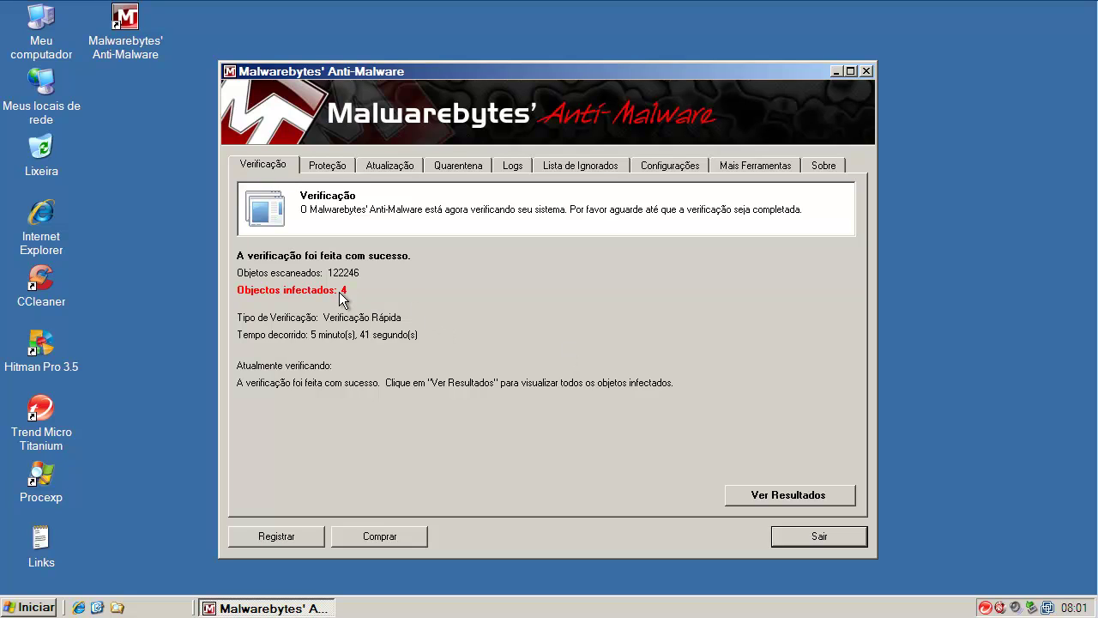
click(775, 497)
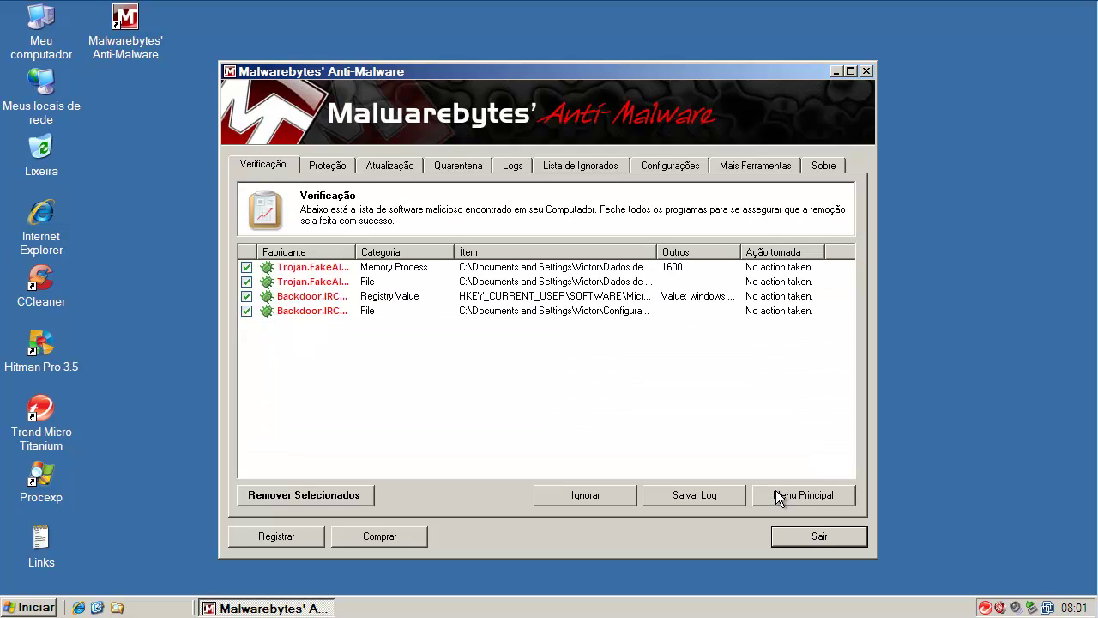
Widen the Fabricante column and examine each Trojan.FakeAlert and Backdoor.IRCBot entry in the Malwarebytes results.
drag(356, 252, 435, 251)
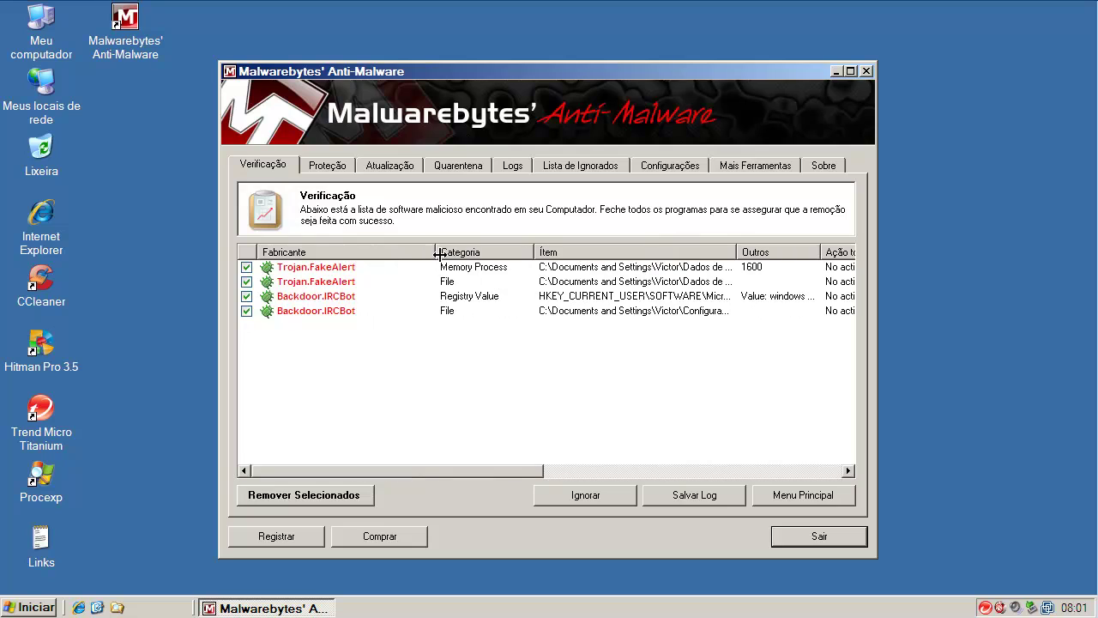
click(315, 269)
click(316, 282)
click(318, 298)
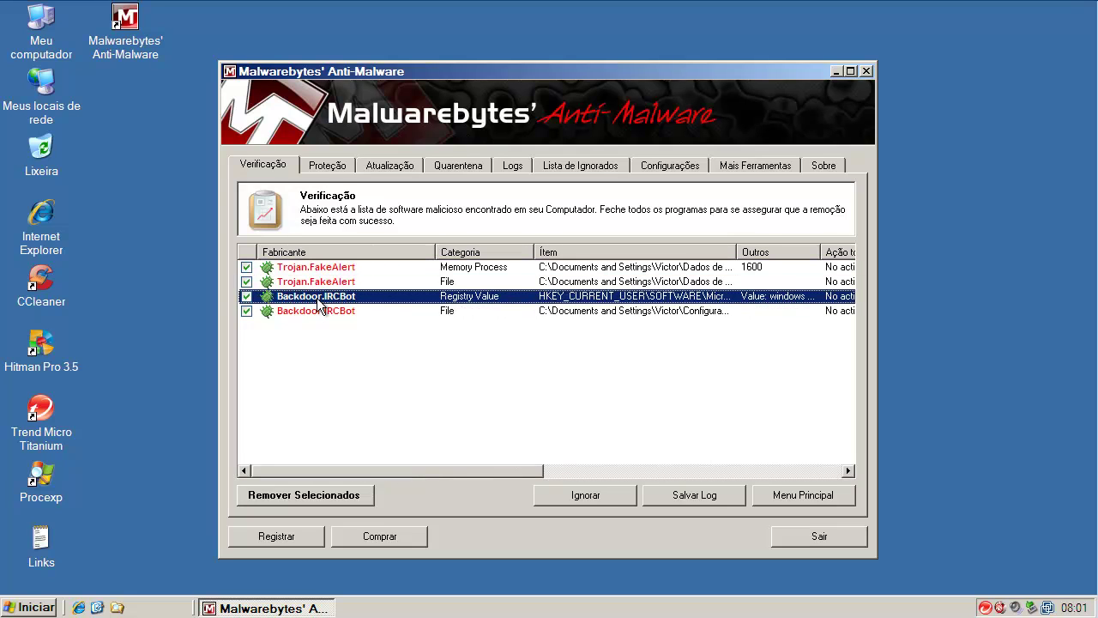
click(317, 311)
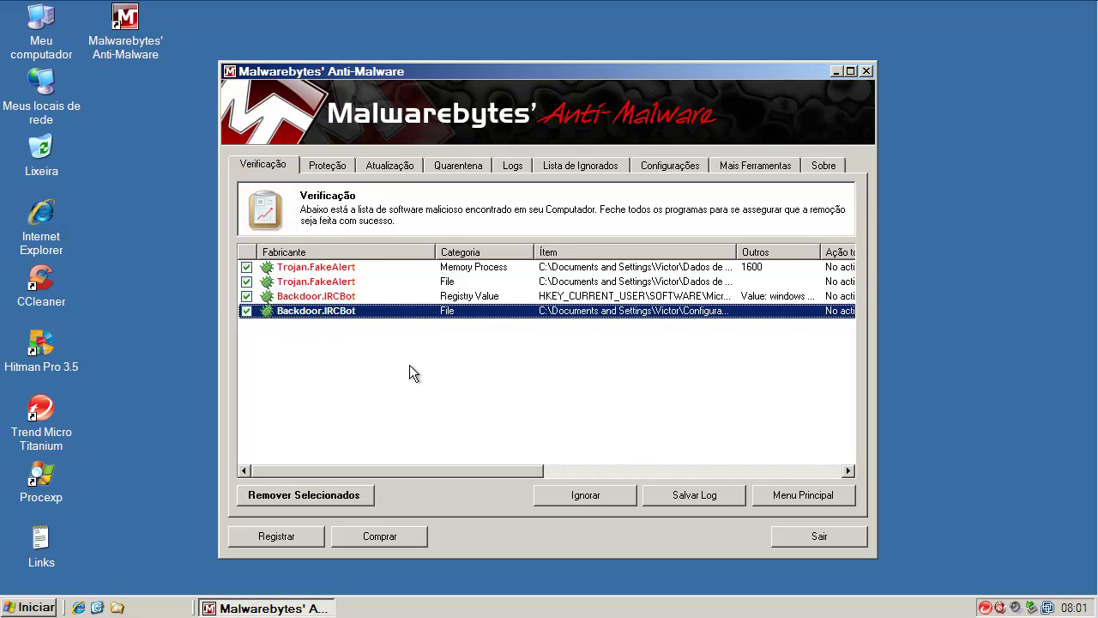
Remove all the checked infected items, close the Malwarebytes removal log, and agree to restart the computer.
click(343, 497)
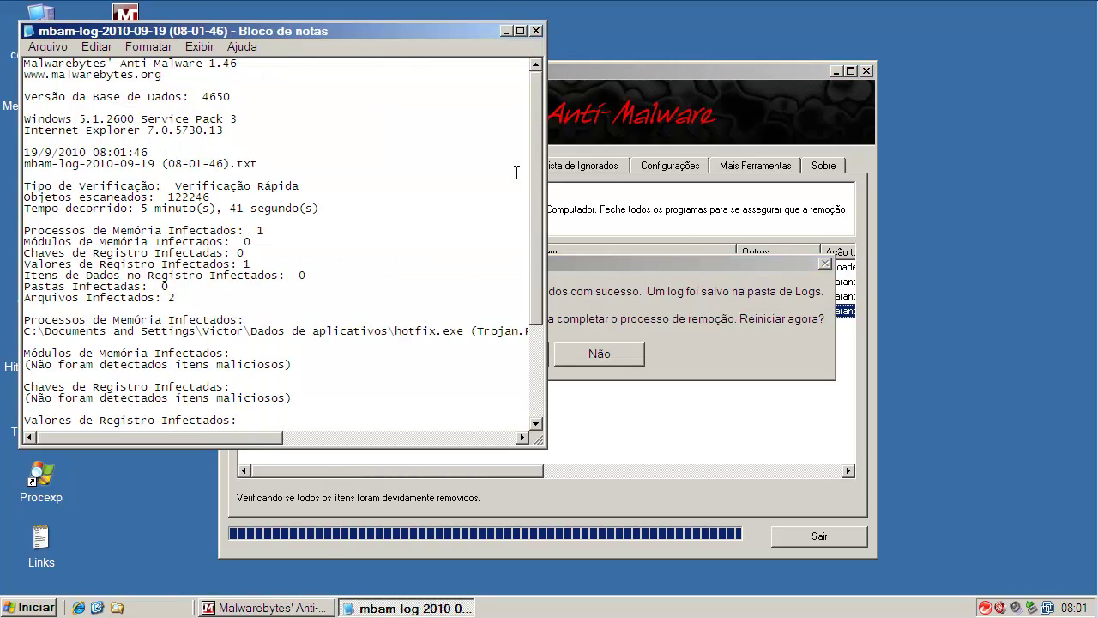
click(536, 30)
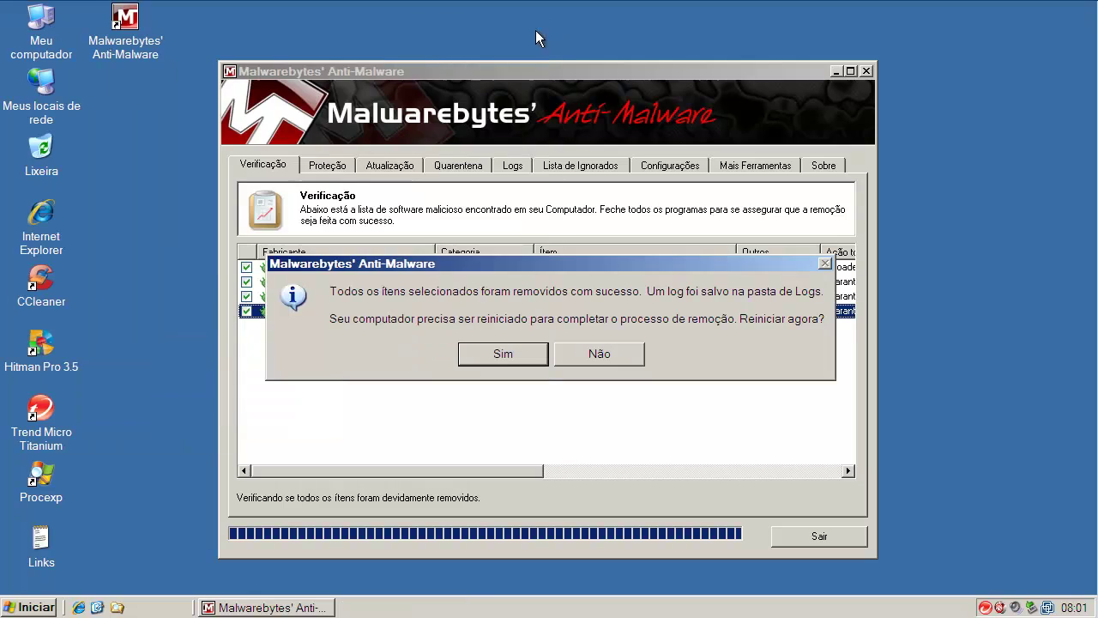
click(501, 351)
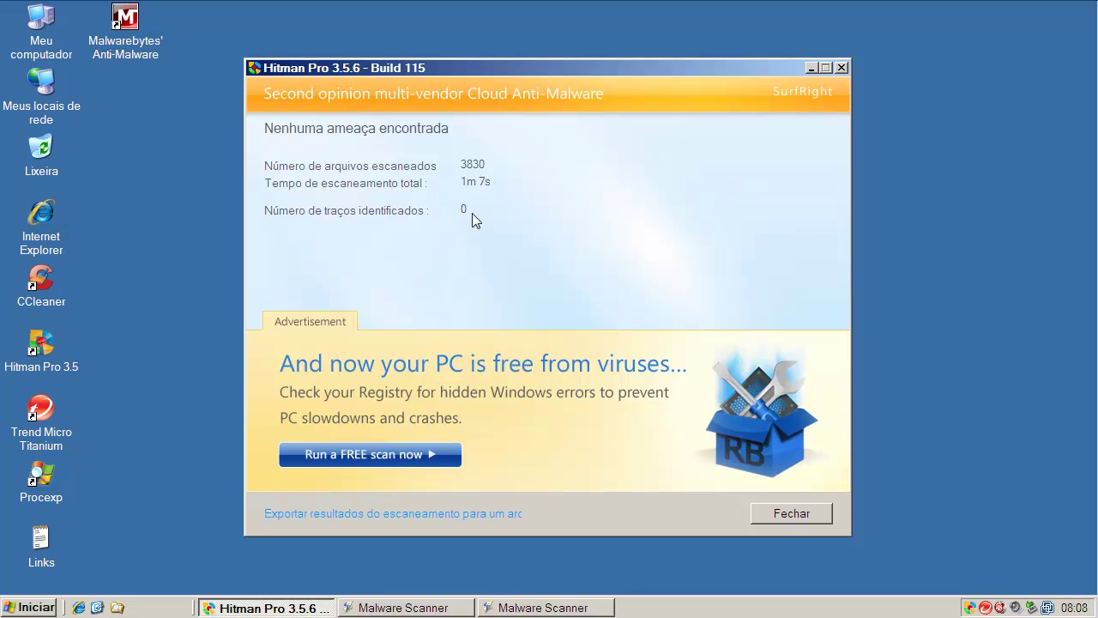
Close the Hitman Pro results, then bring up the Online Armor Malware Scanner results and close them.
click(794, 515)
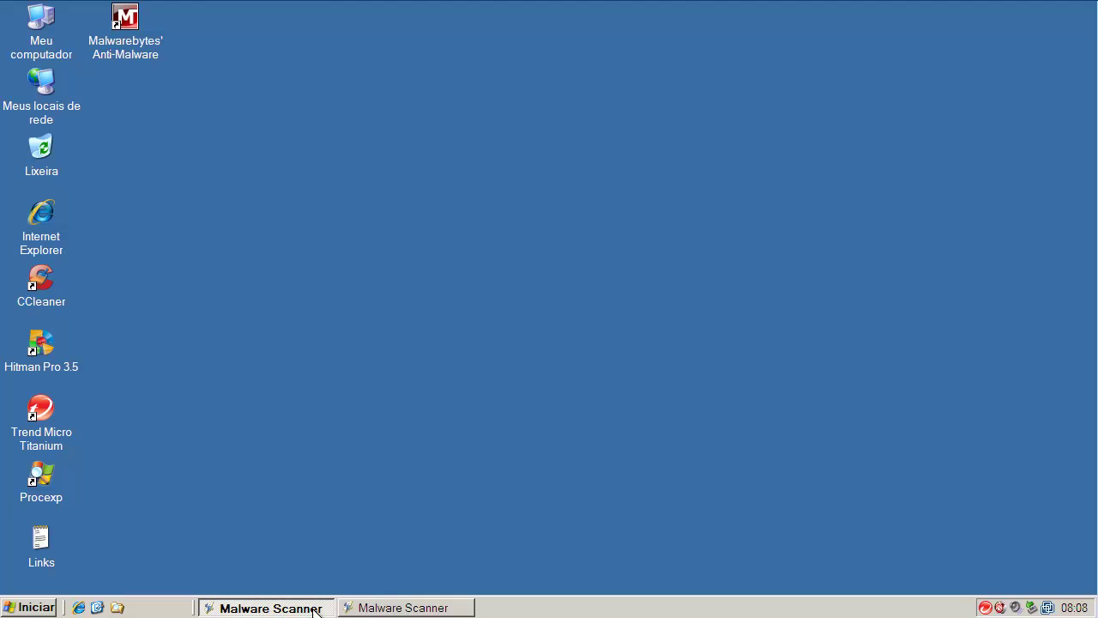
click(375, 611)
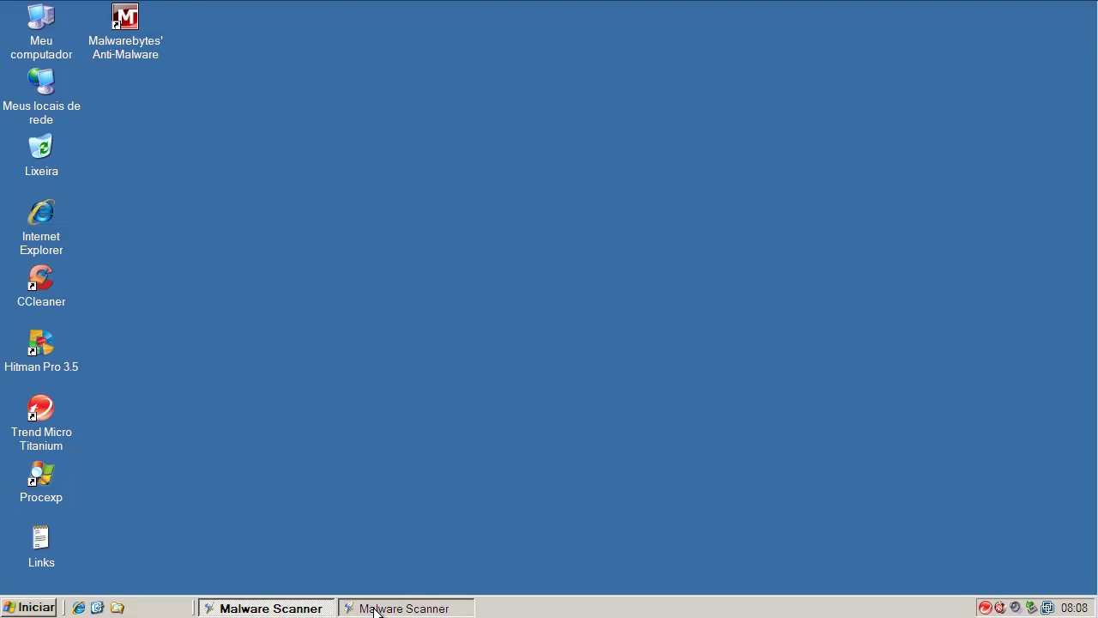
click(375, 611)
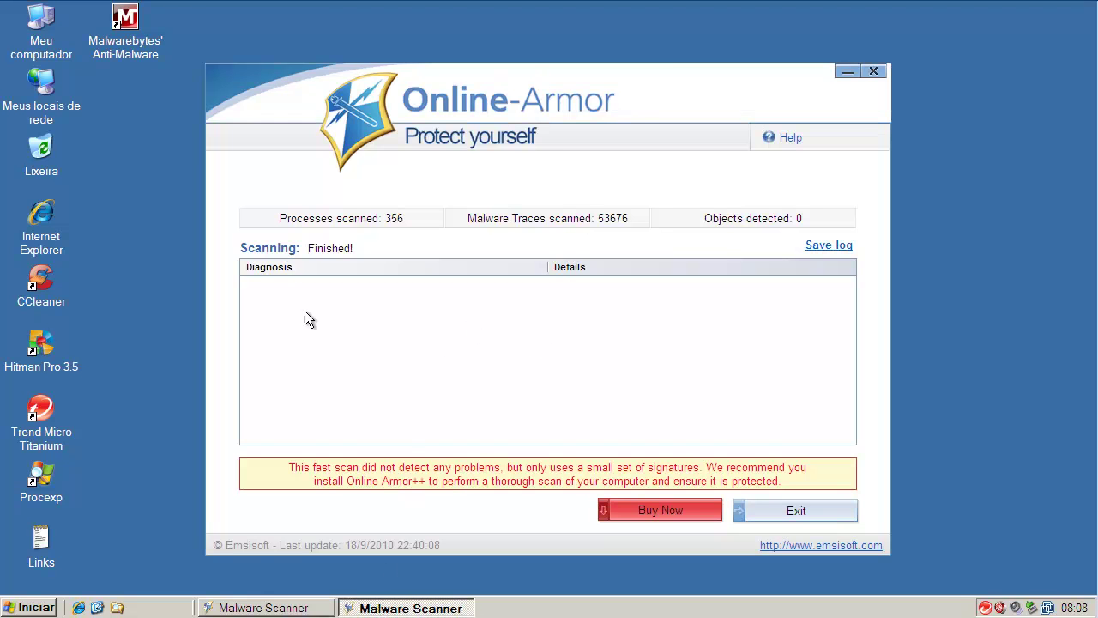
click(877, 71)
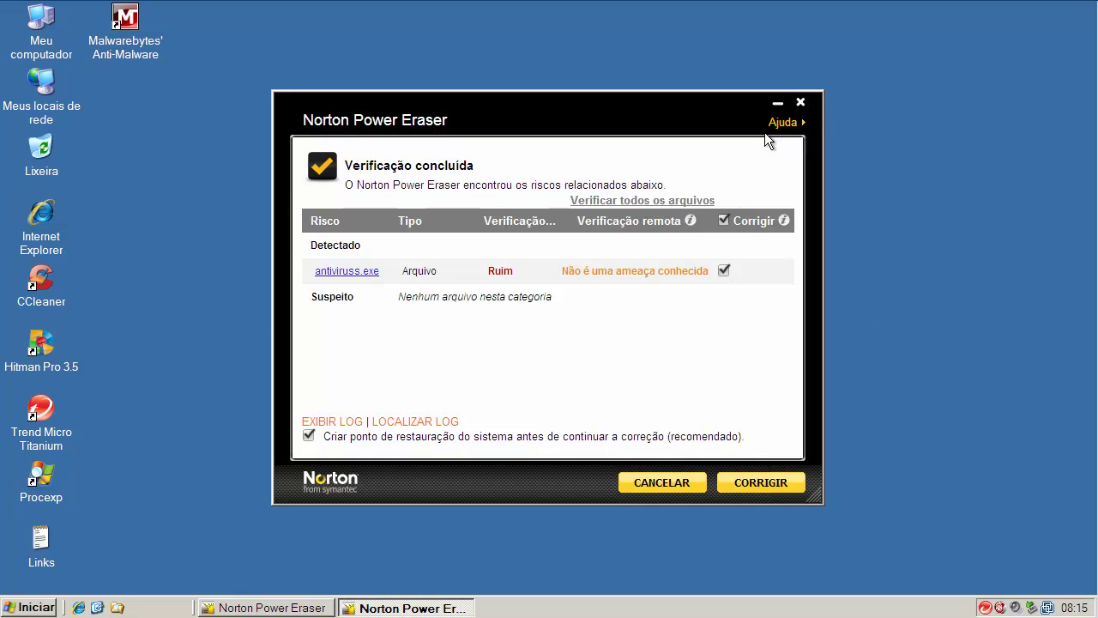
Close Norton Power Eraser without fixing antiviruss.exe, and open Trend Micro Titanium's main console.
click(800, 102)
click(800, 102)
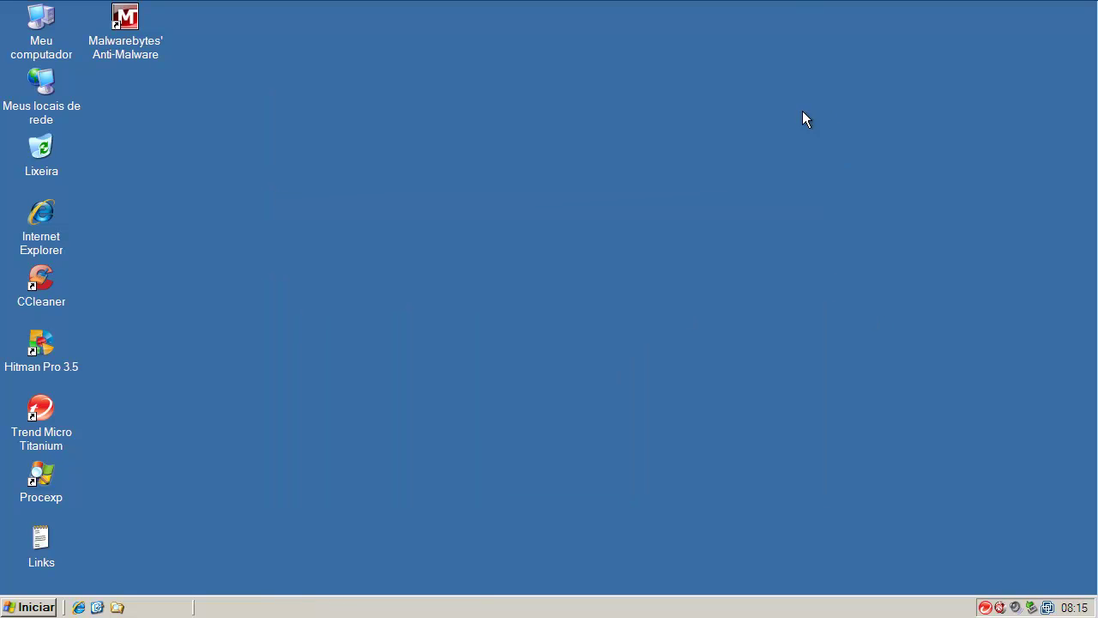
right_click(984, 608)
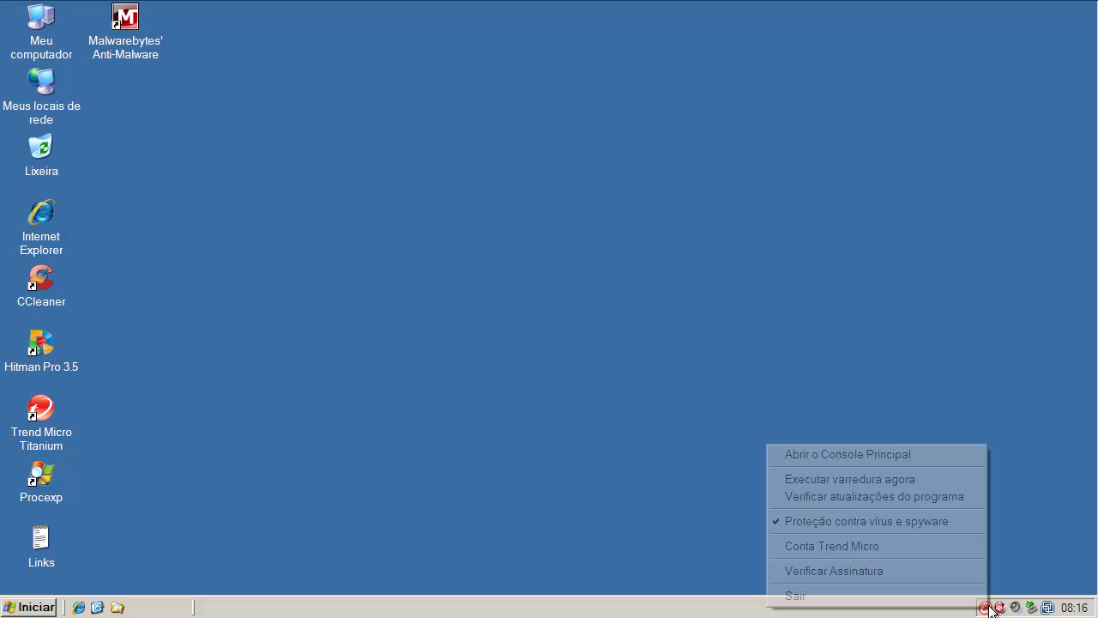
click(897, 455)
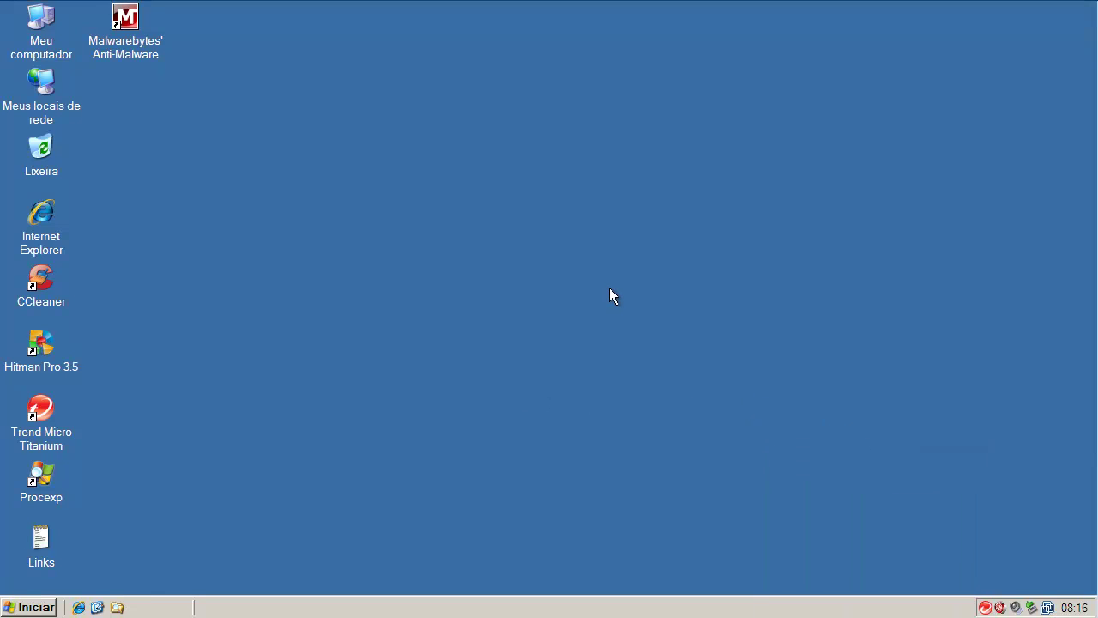